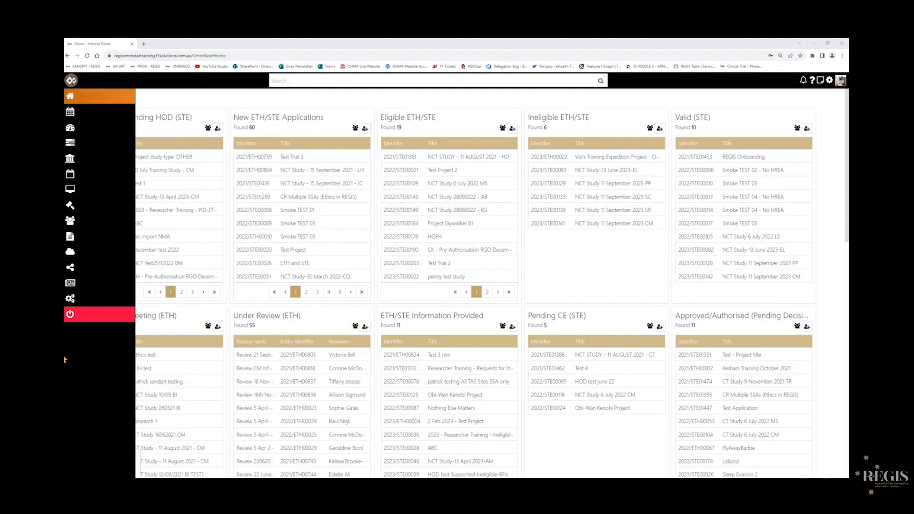
# Create a new meeting titled 'Meeting 12 September 2023 CM'.
pyautogui.moveTo(91, 176)
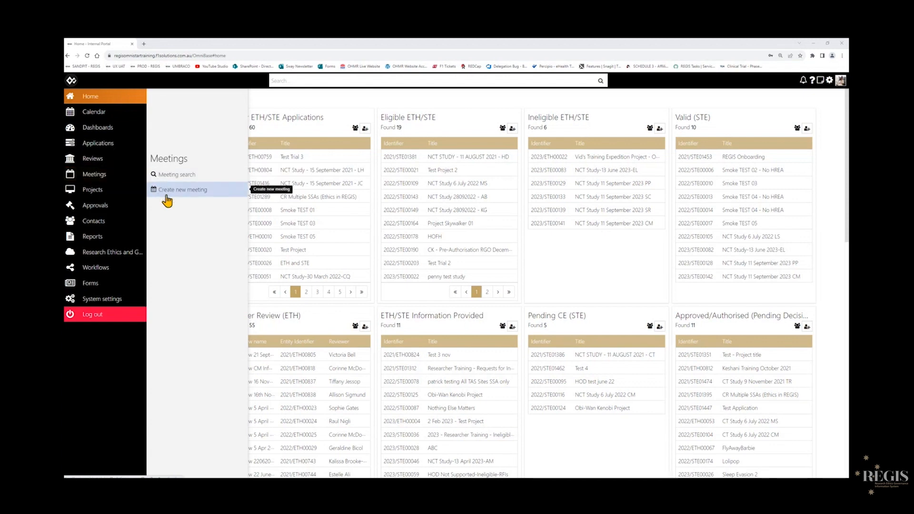
pyautogui.click(86, 176)
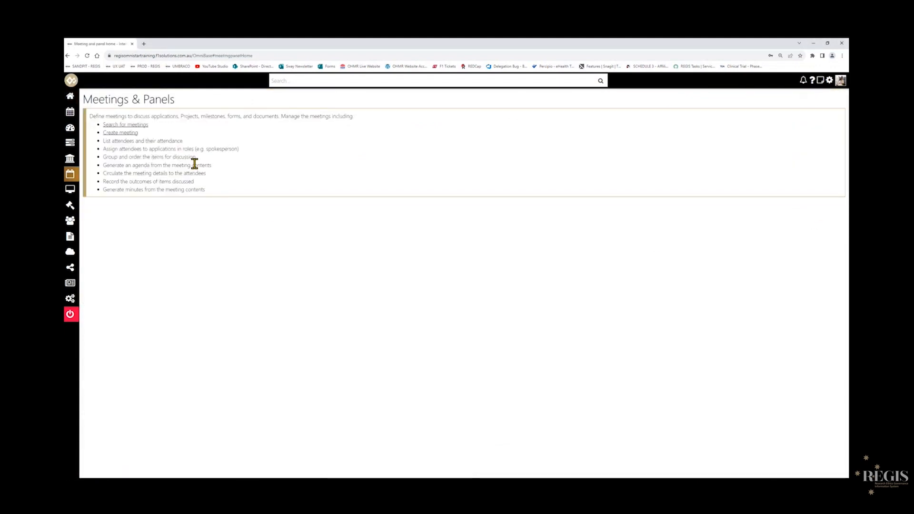
pyautogui.click(110, 134)
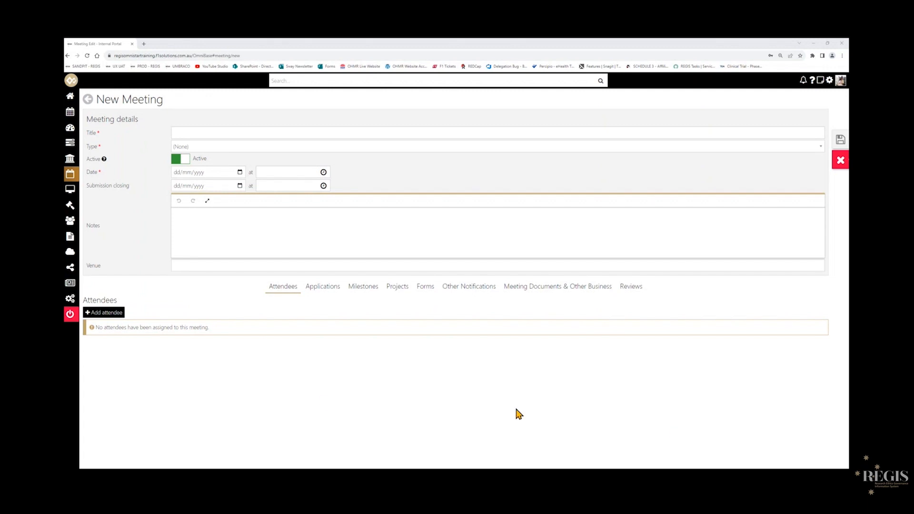
pyautogui.click(259, 135)
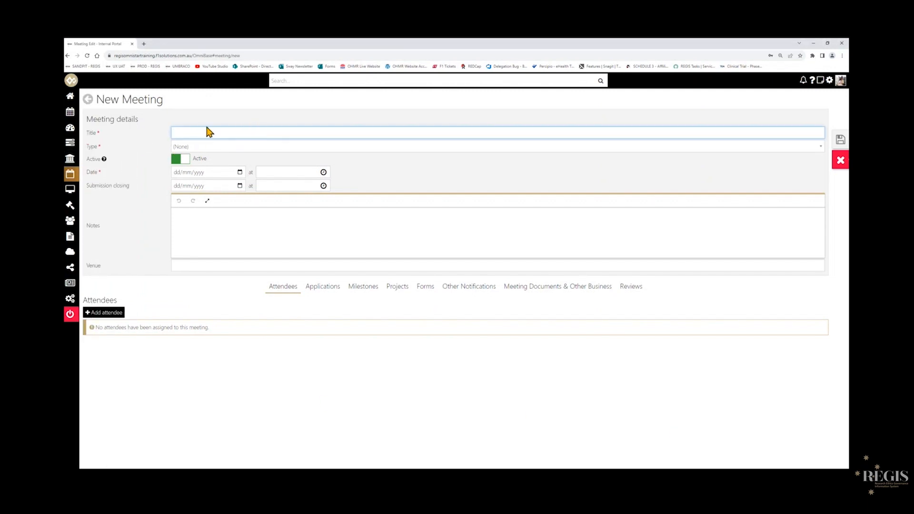
pyautogui.write('Meeting 12 September 2023 CM')
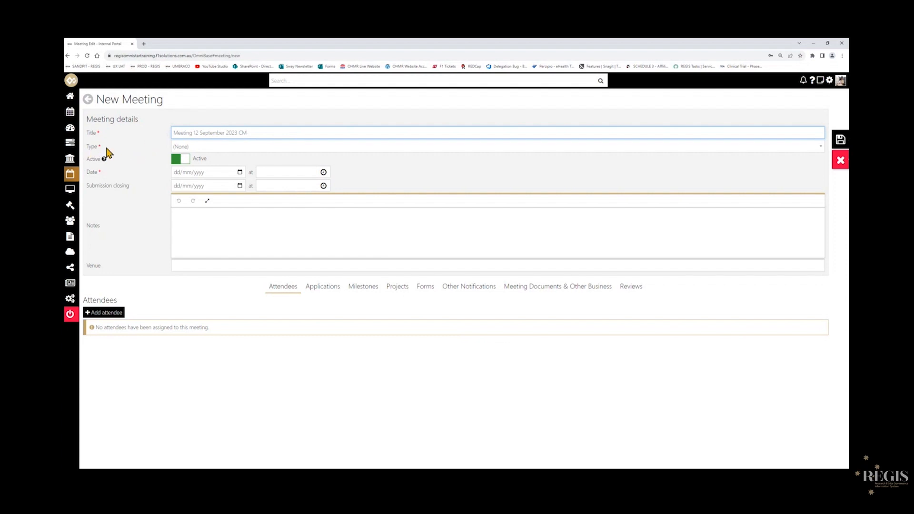
# Set the meeting type to 'HREC - South Eastern Sydney LHD HREC'.
pyautogui.click(271, 148)
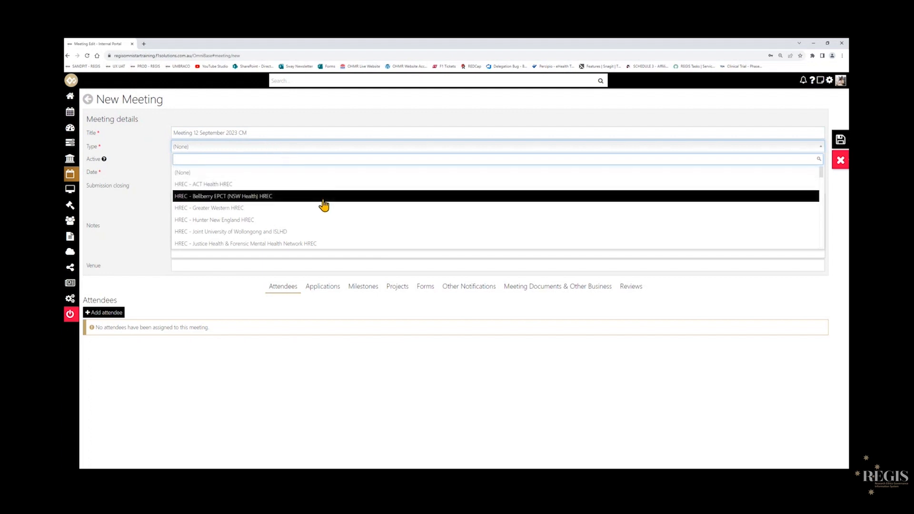
pyautogui.scroll(-5, 324, 205)
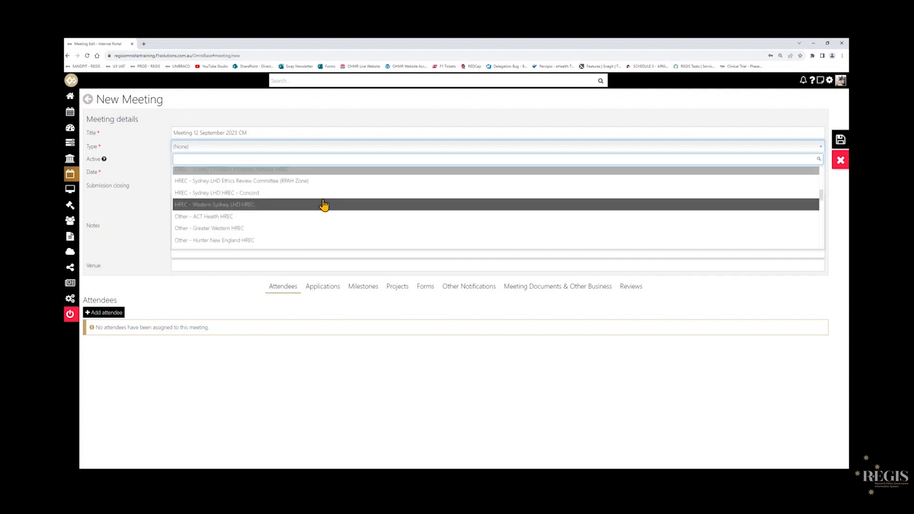
pyautogui.scroll(-1, 324, 205)
pyautogui.scroll(-8, 324, 205)
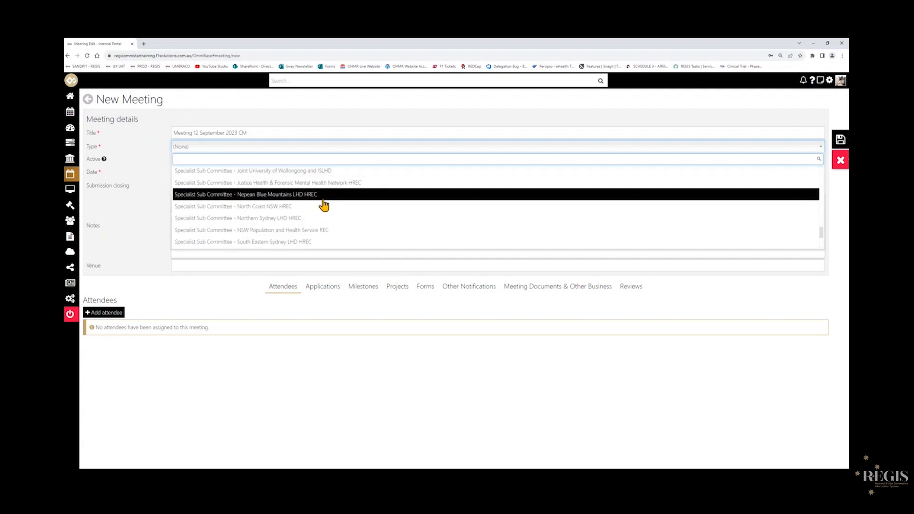
pyautogui.scroll(2, 323, 204)
pyautogui.scroll(5, 323, 205)
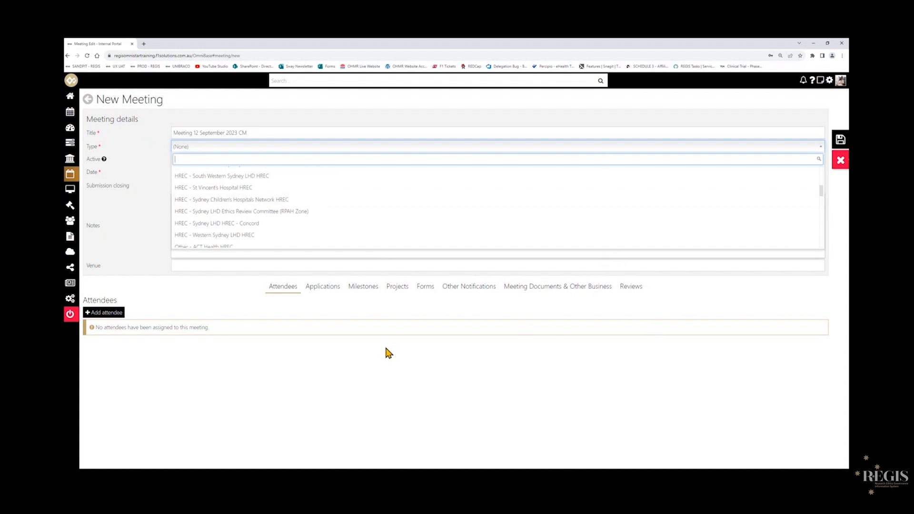
pyautogui.scroll(-3, 305, 224)
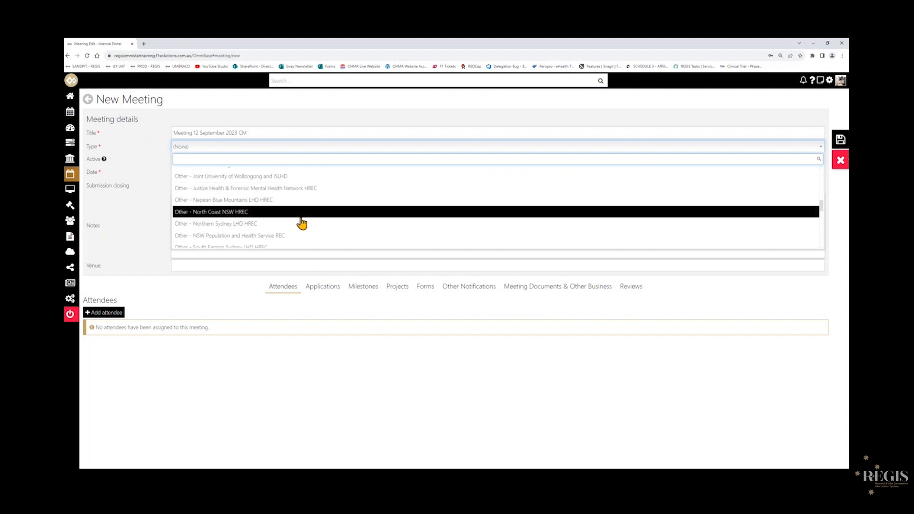
pyautogui.scroll(-2, 301, 223)
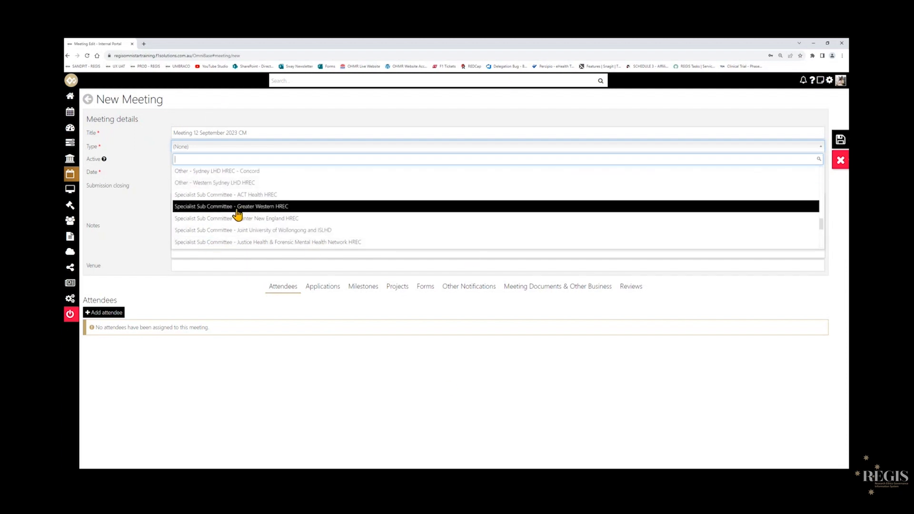
pyautogui.scroll(5, 237, 215)
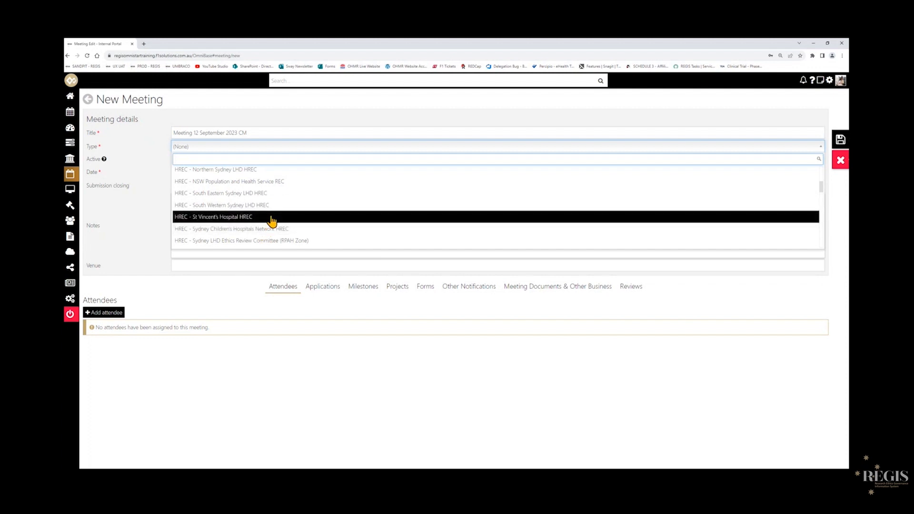
pyautogui.scroll(1, 312, 235)
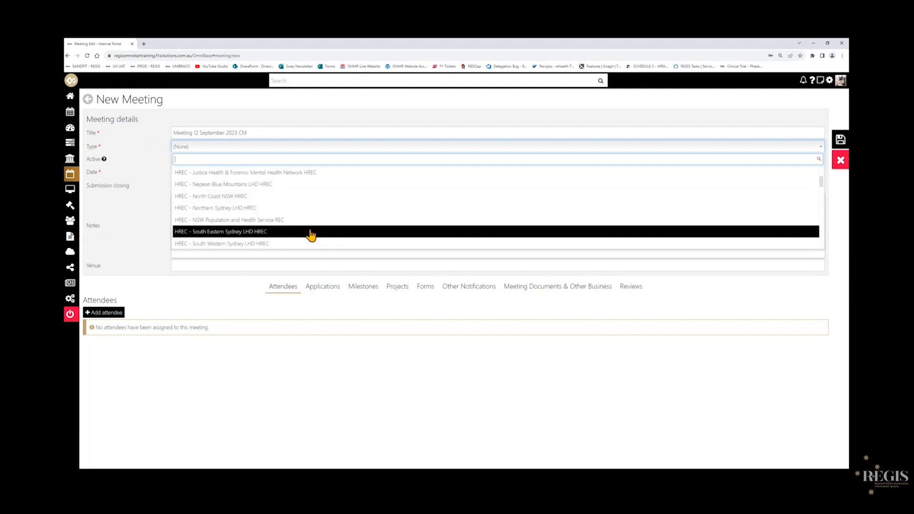
pyautogui.click(243, 232)
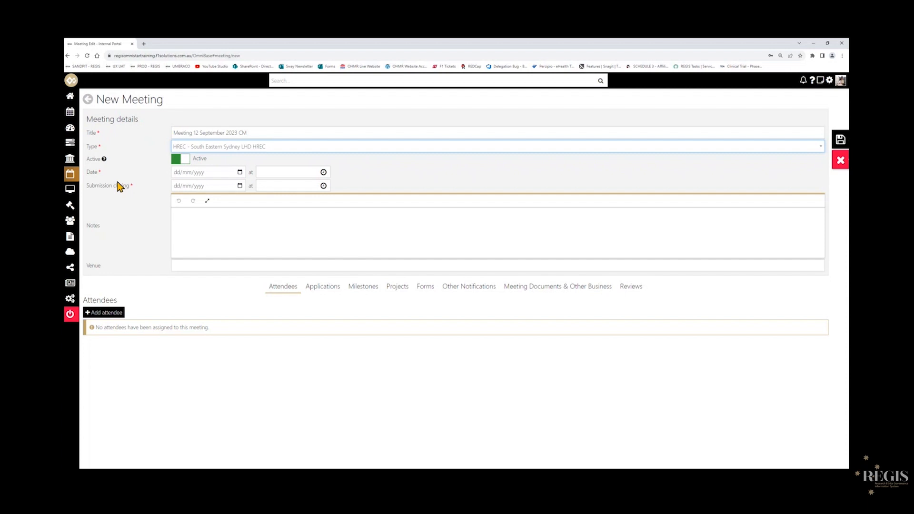
# Set the meeting date to 12/09/2023.
pyautogui.click(240, 173)
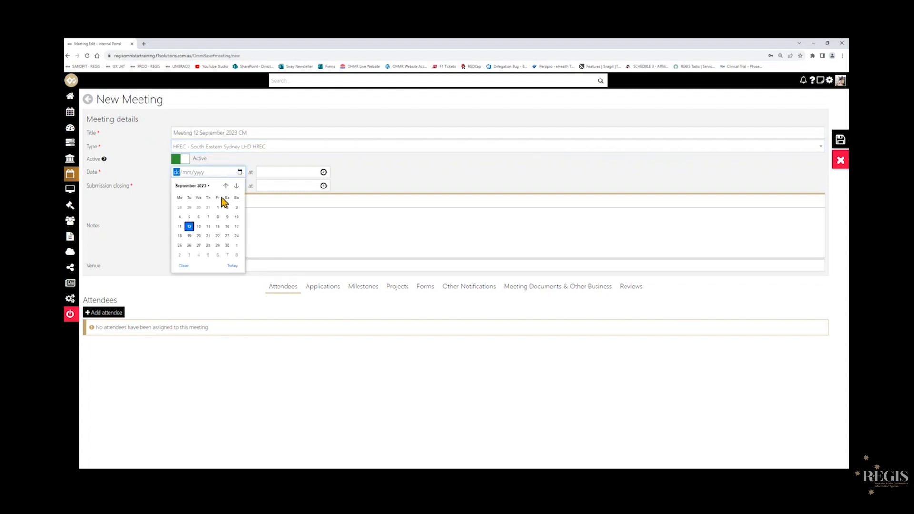
pyautogui.click(189, 226)
pyautogui.click(236, 369)
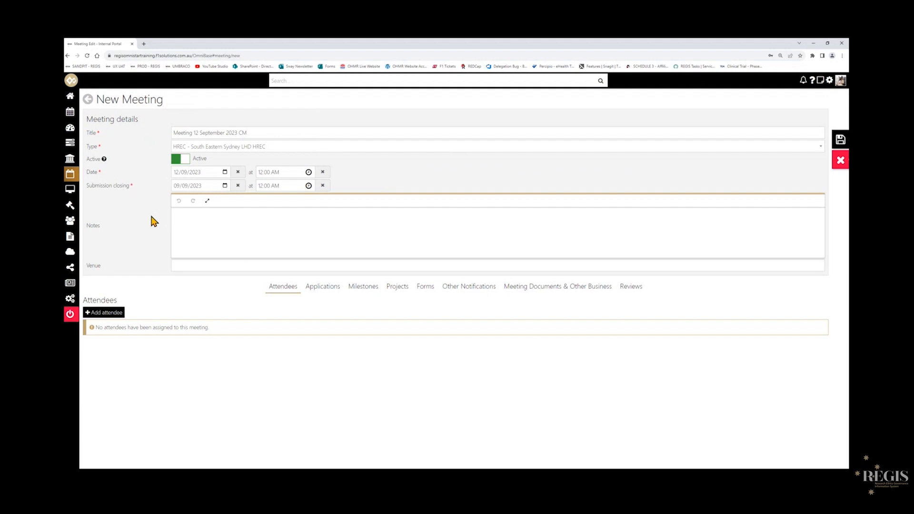
pyautogui.click(193, 269)
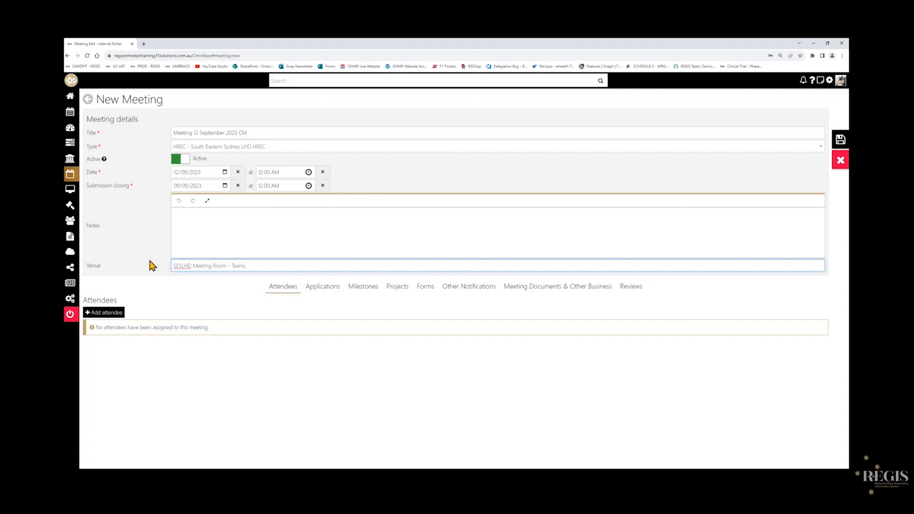
pyautogui.hotkey('ctrl', 'a')
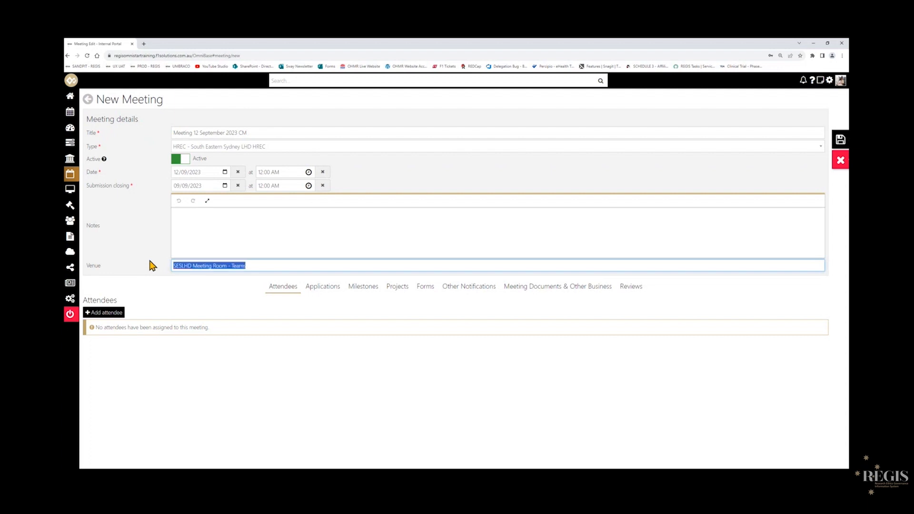
pyautogui.press('BackSpace')
pyautogui.click(158, 265)
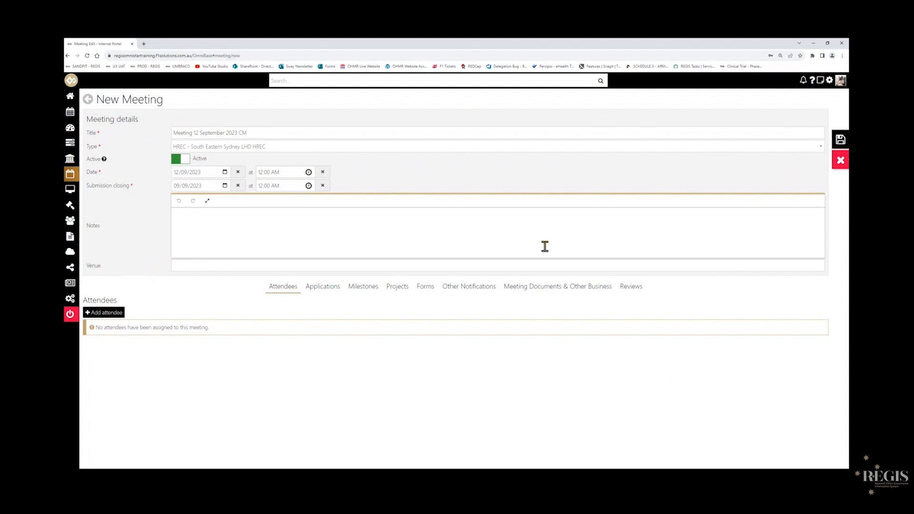
# Save the new meeting and confirm saving it.
pyautogui.click(837, 142)
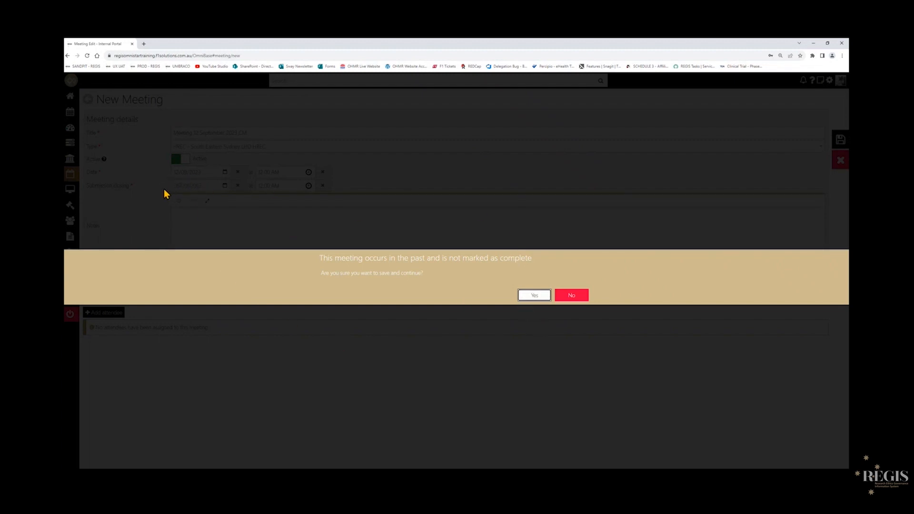
pyautogui.click(534, 296)
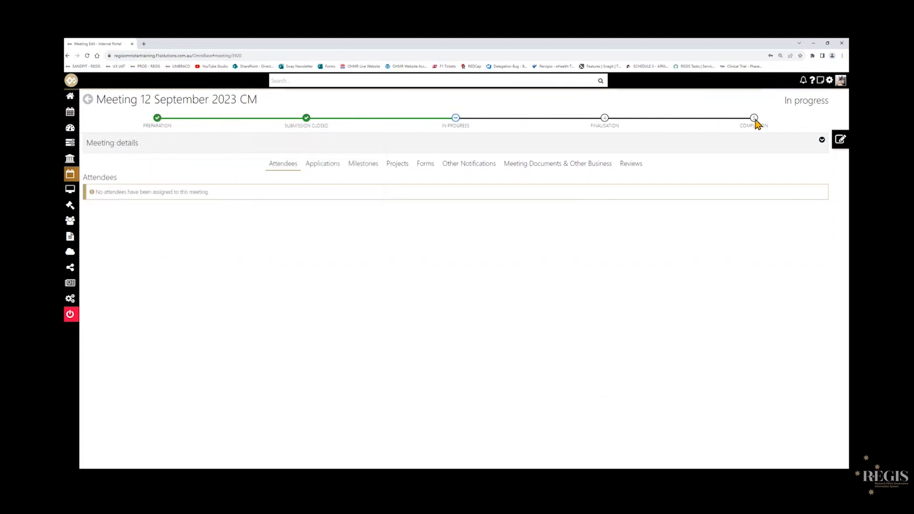
# Review the meeting's progress timeline stages.
pyautogui.moveTo(159, 123)
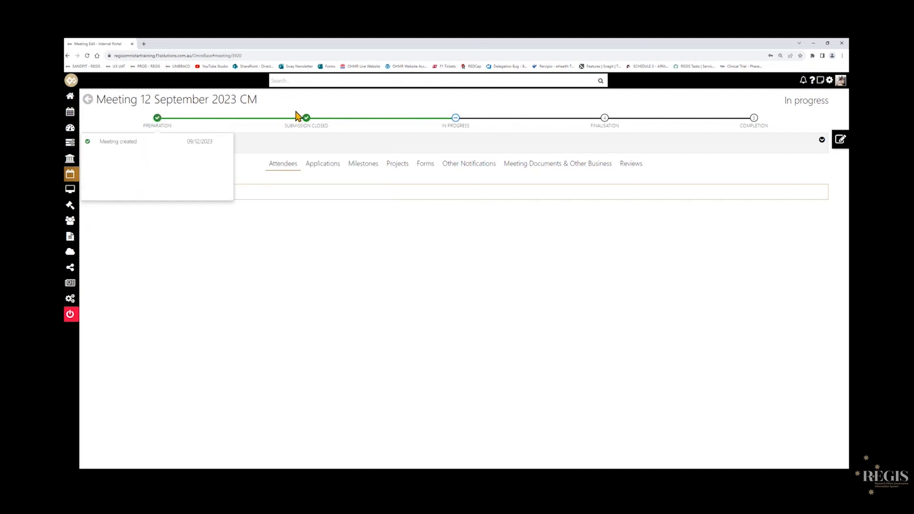
pyautogui.moveTo(307, 123)
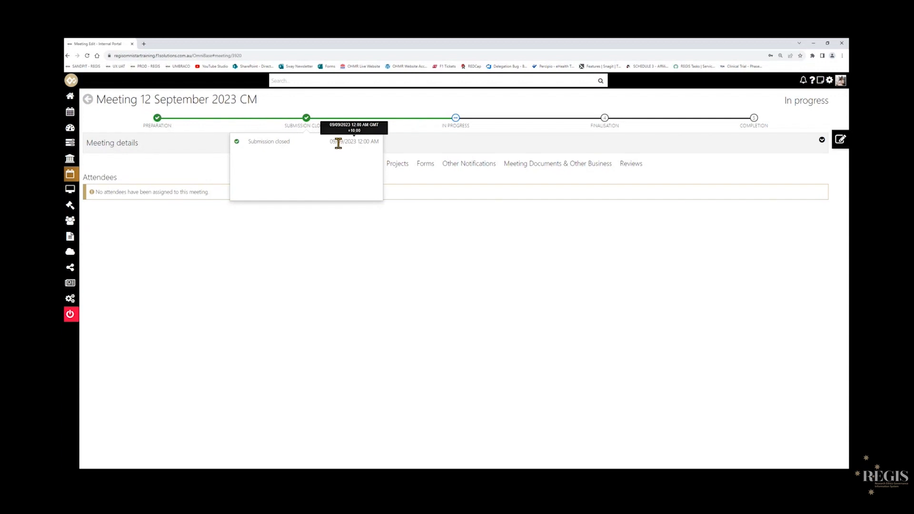
pyautogui.moveTo(455, 119)
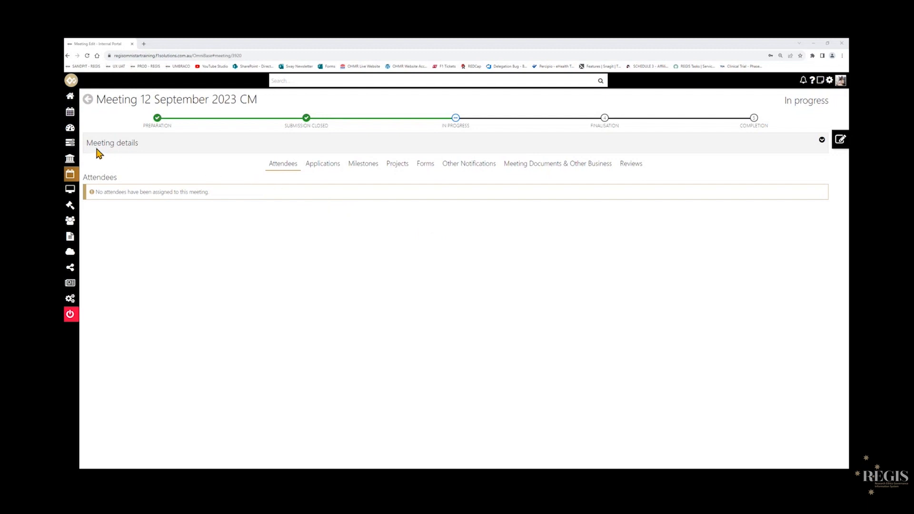
# Open application 2023/ETH00080 'NCT Study 11 September 2023 CM' from the Eligible ETH/STE list on the home dashboard.
pyautogui.moveTo(77, 150)
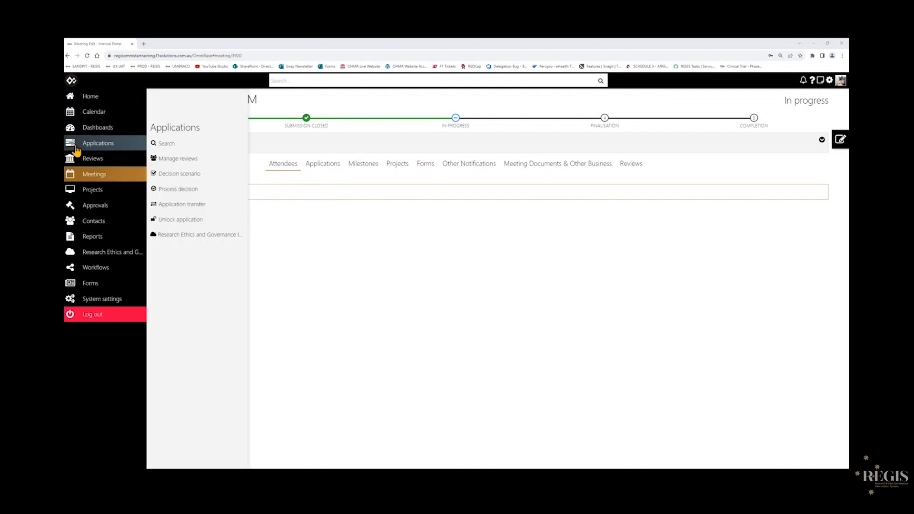
pyautogui.click(77, 150)
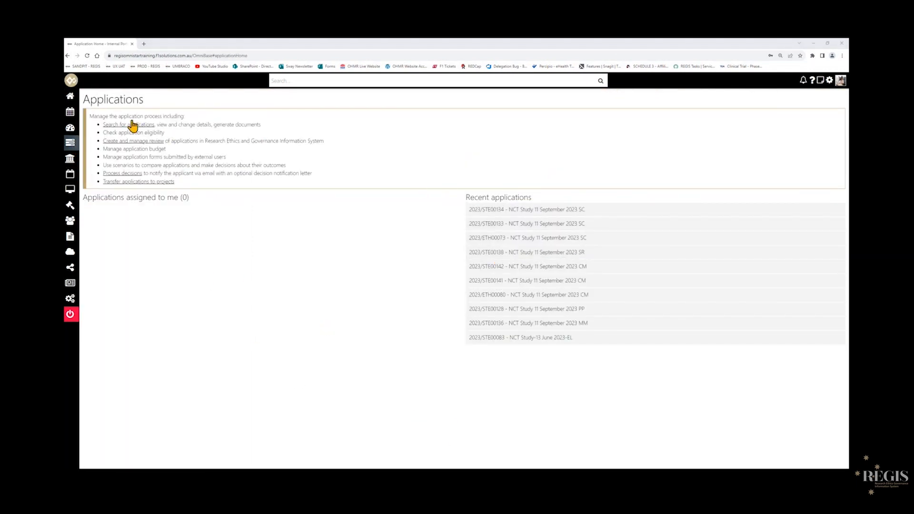
pyautogui.moveTo(77, 104)
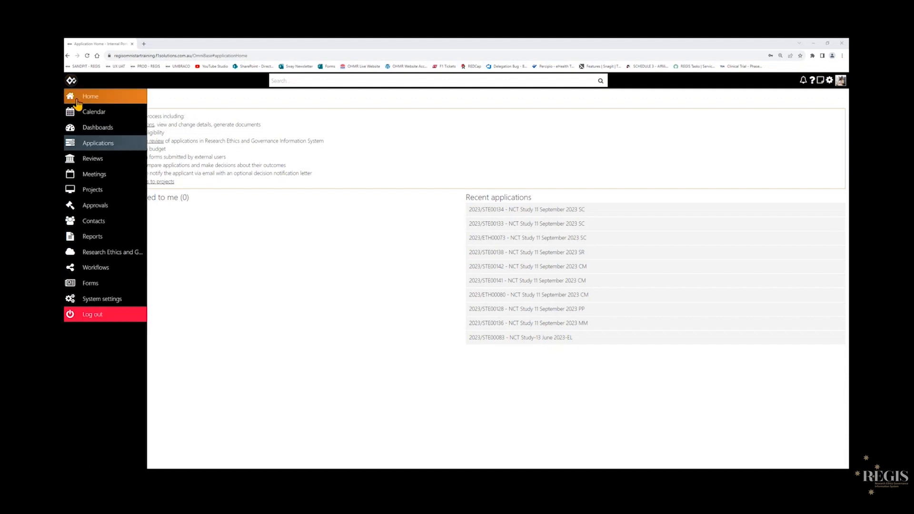
pyautogui.click(76, 104)
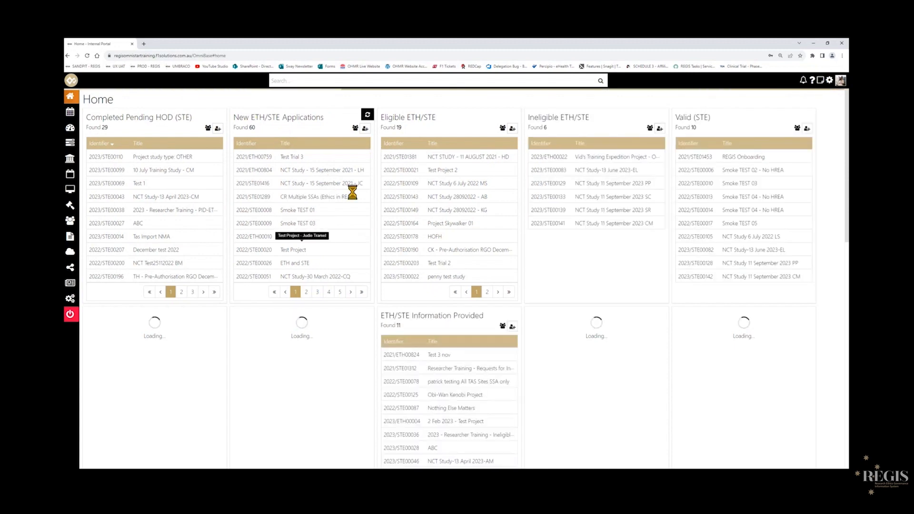
pyautogui.click(394, 143)
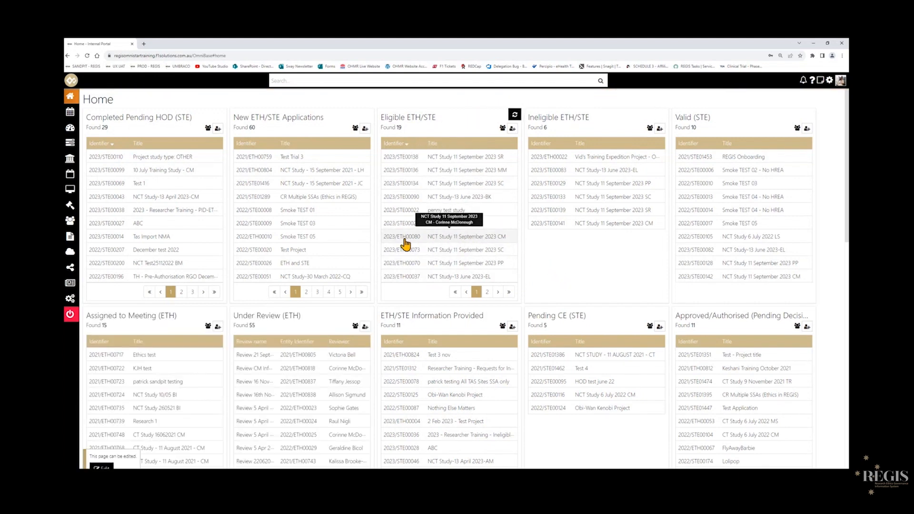
pyautogui.click(490, 242)
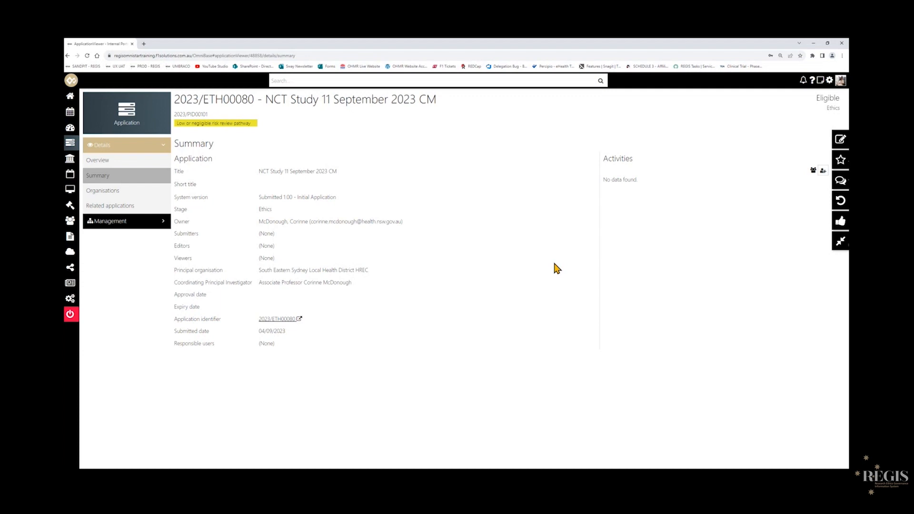
# Open the application's Meetings list under Management.
pyautogui.click(161, 227)
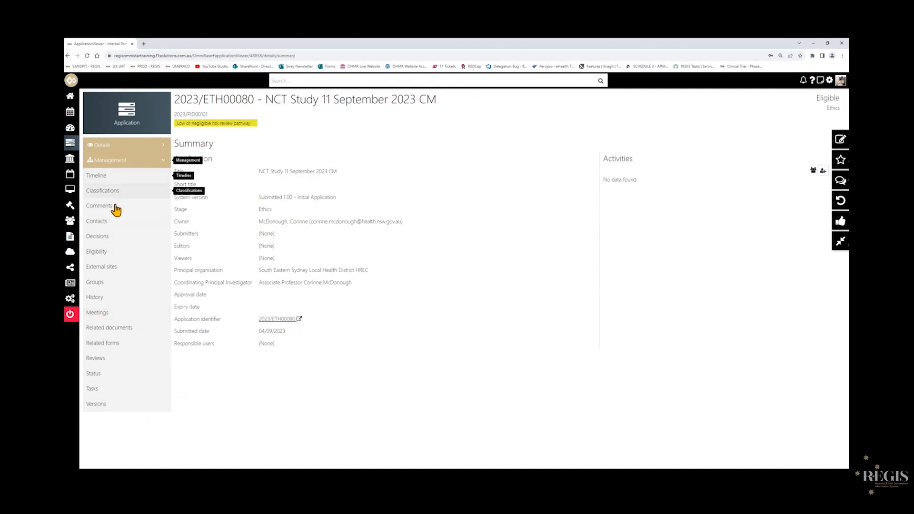
pyautogui.click(123, 318)
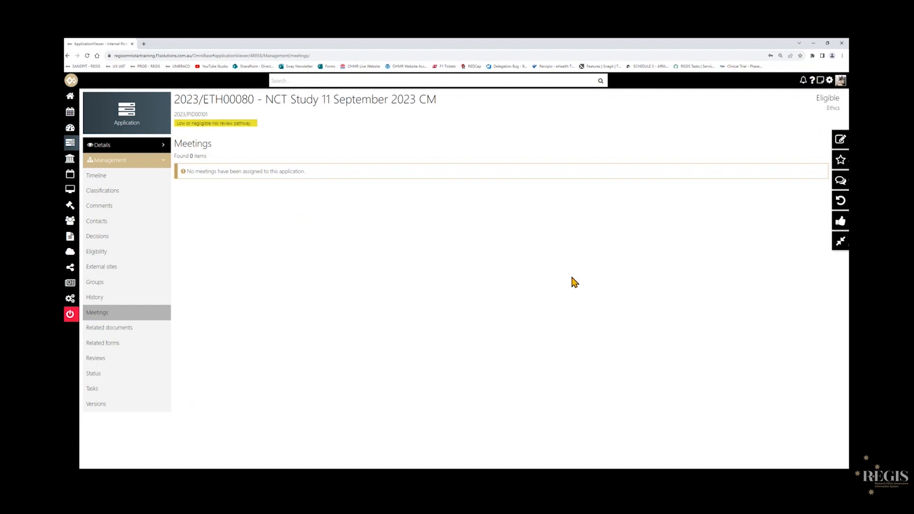
# Start adding an existing meeting to the application and search for 'meeting 12 september 2023 cm'.
pyautogui.click(841, 146)
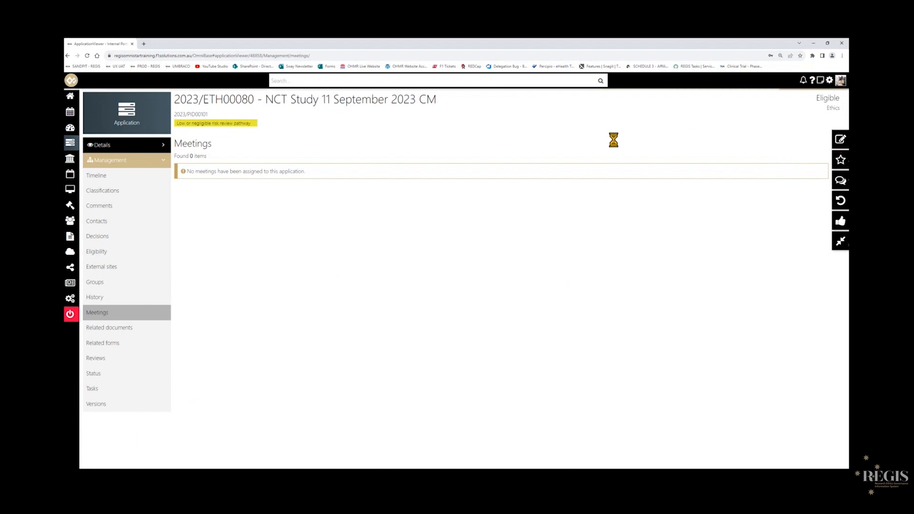
pyautogui.click(189, 161)
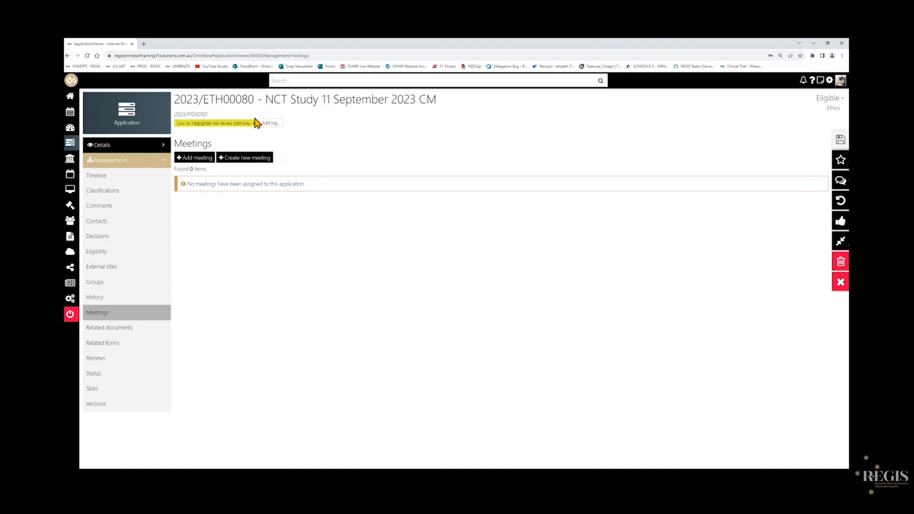
pyautogui.click(188, 163)
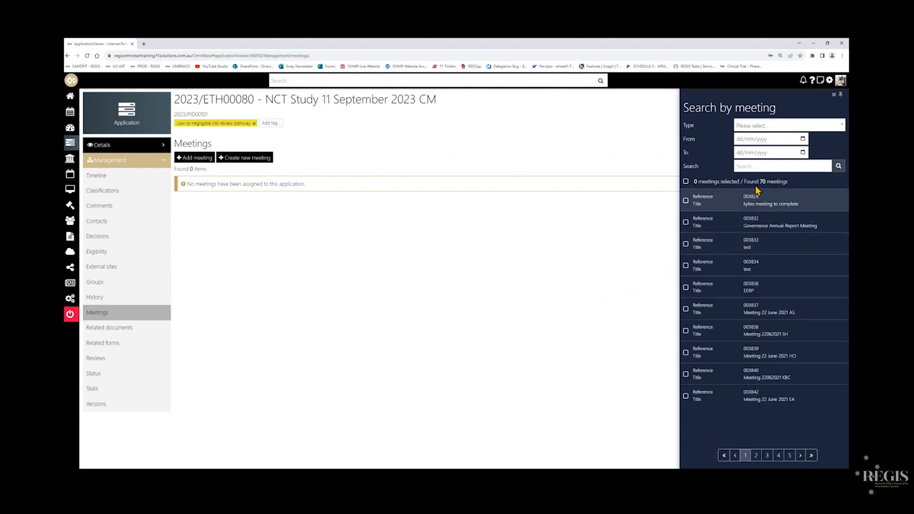
pyautogui.click(760, 168)
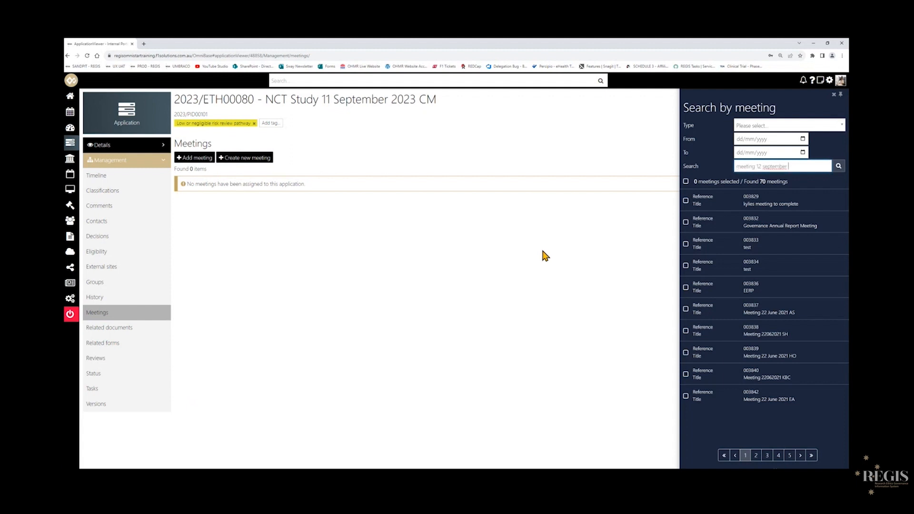
pyautogui.press('Return')
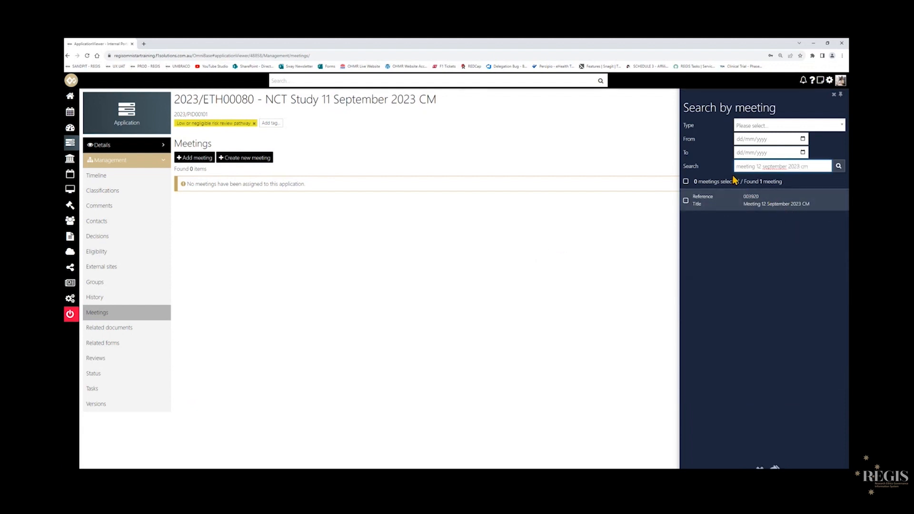
# Select Meeting 12 September 2023 CM from the results, add it to the application and save.
pyautogui.click(777, 124)
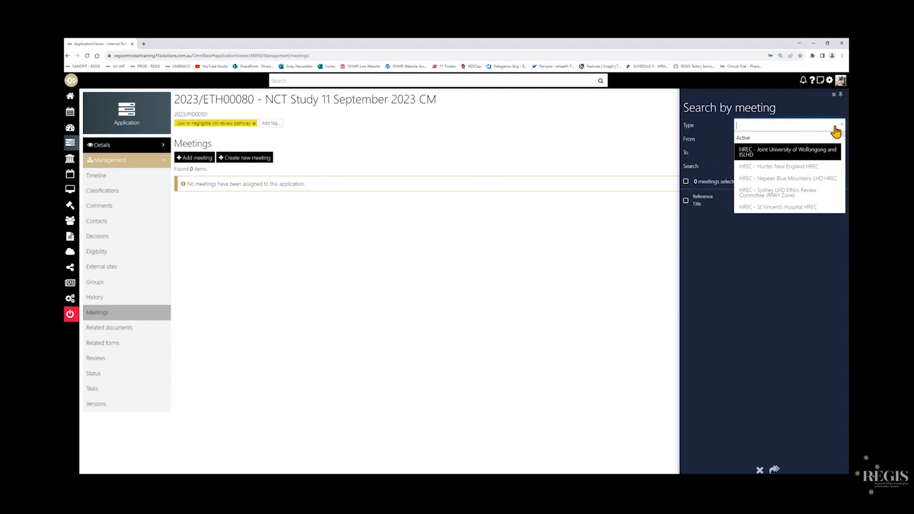
pyautogui.click(718, 135)
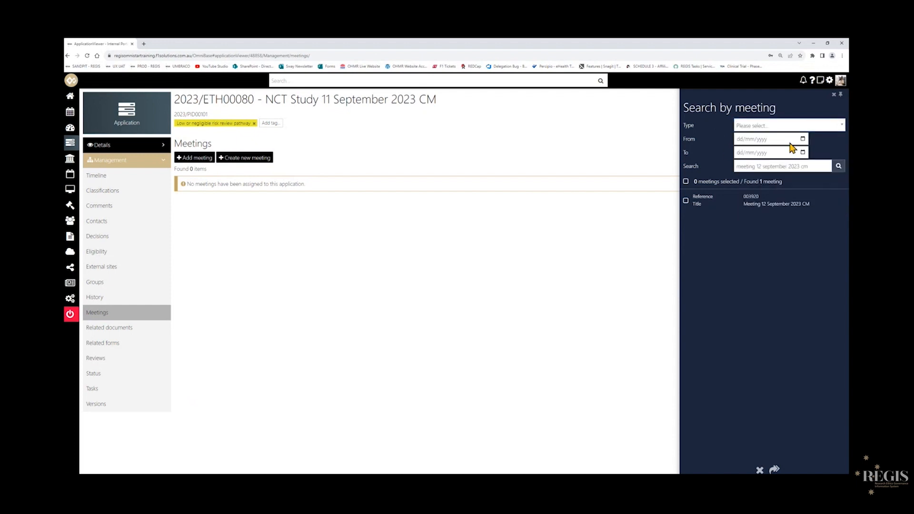
pyautogui.click(804, 140)
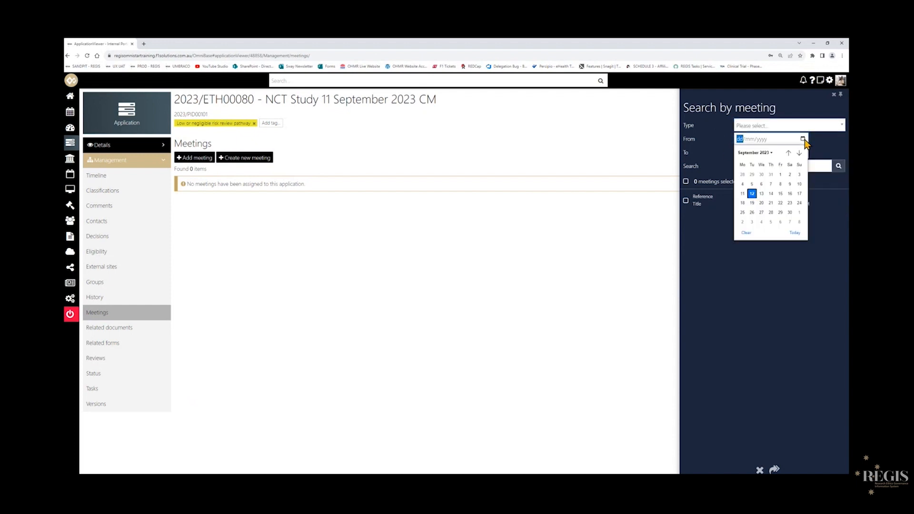
pyautogui.click(706, 138)
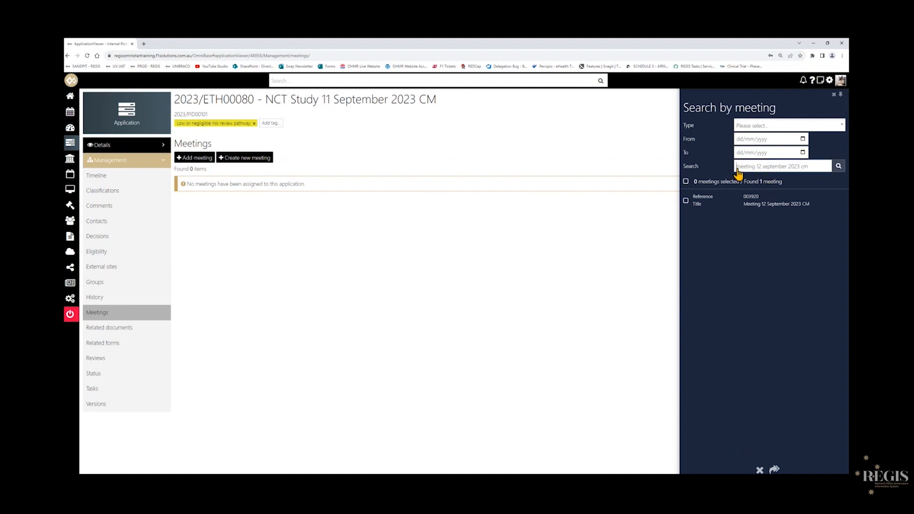
pyautogui.moveTo(738, 169); pyautogui.dragTo(820, 167)
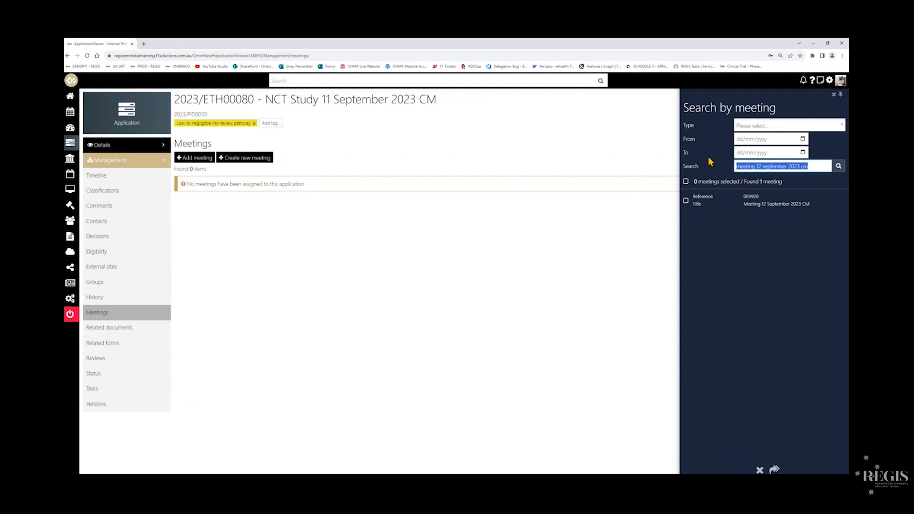
pyautogui.click(709, 157)
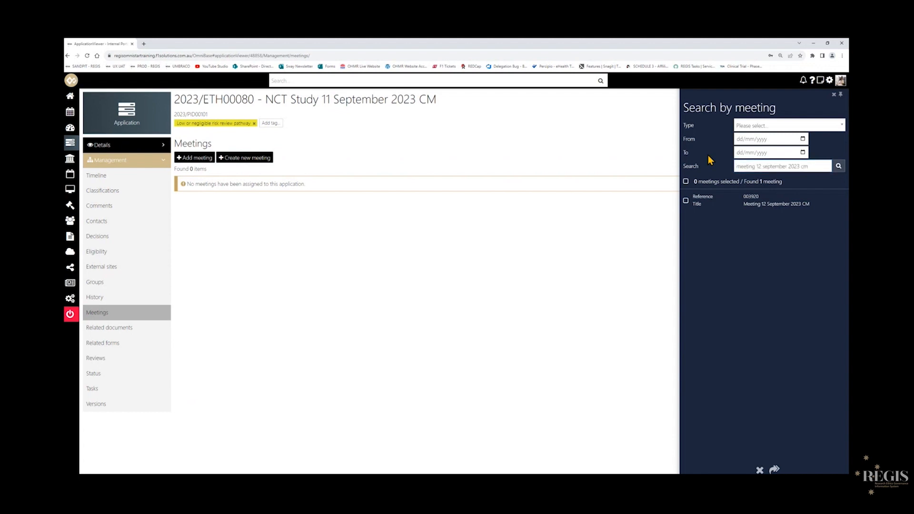
pyautogui.click(686, 201)
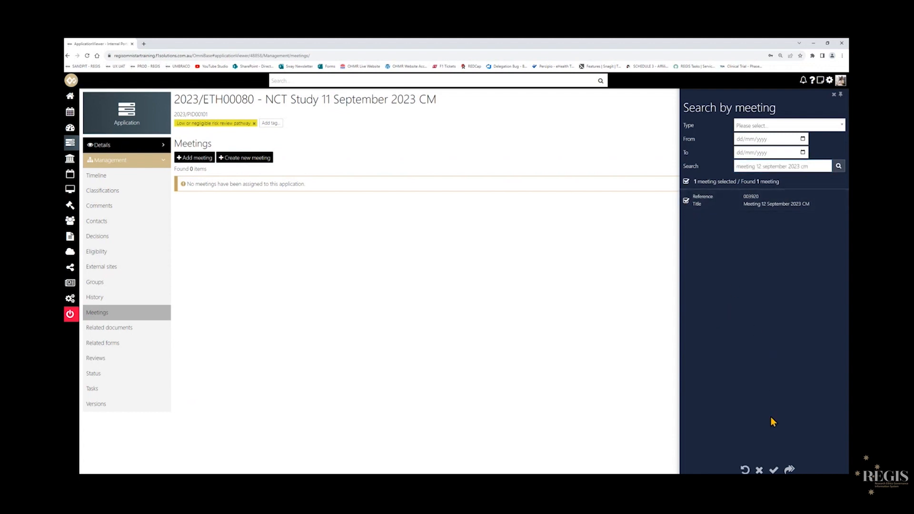
pyautogui.click(774, 471)
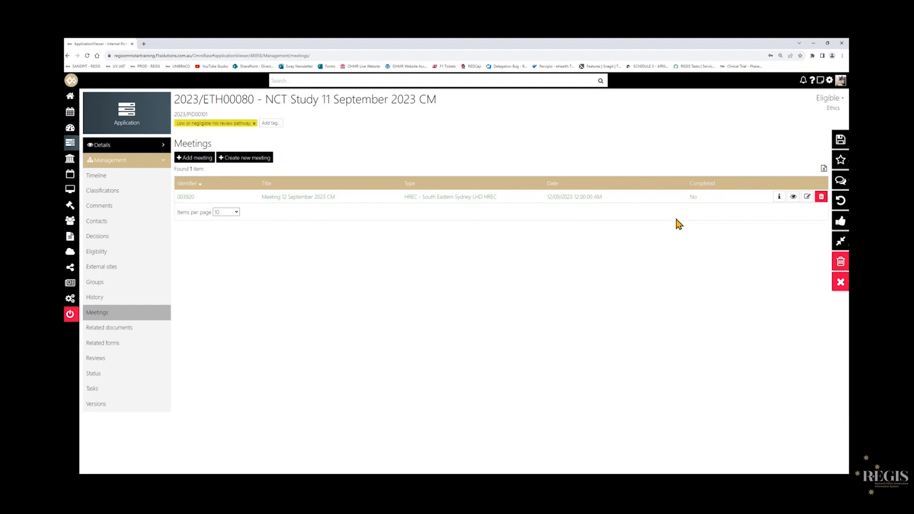
pyautogui.click(841, 142)
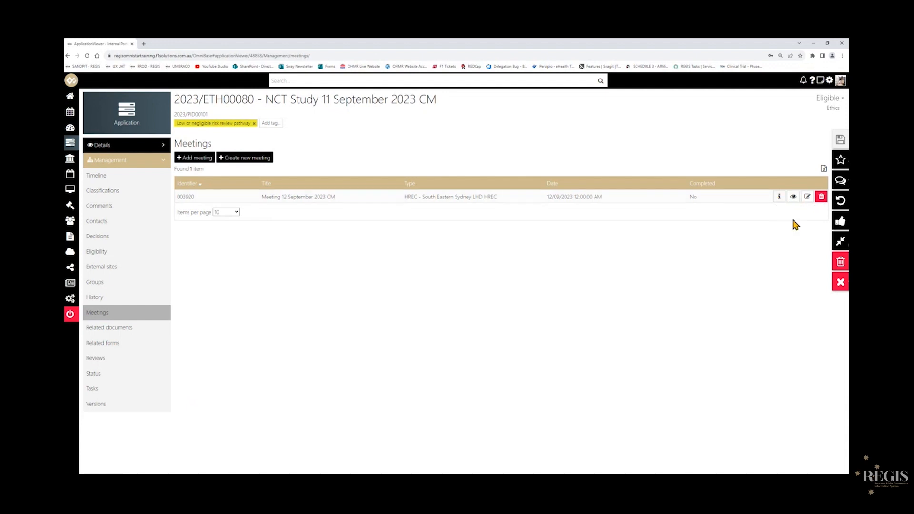
# Open the assigned meeting for editing and start adding an attendee.
pyautogui.click(807, 197)
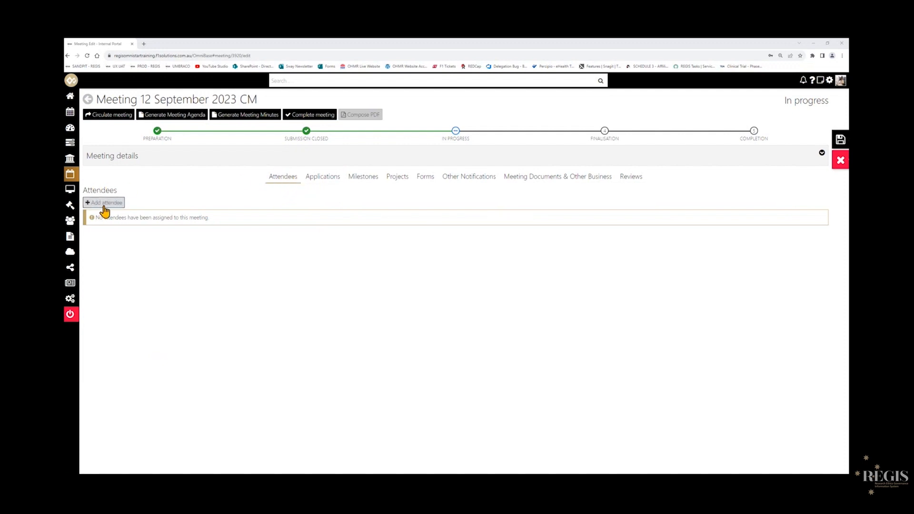
pyautogui.click(104, 205)
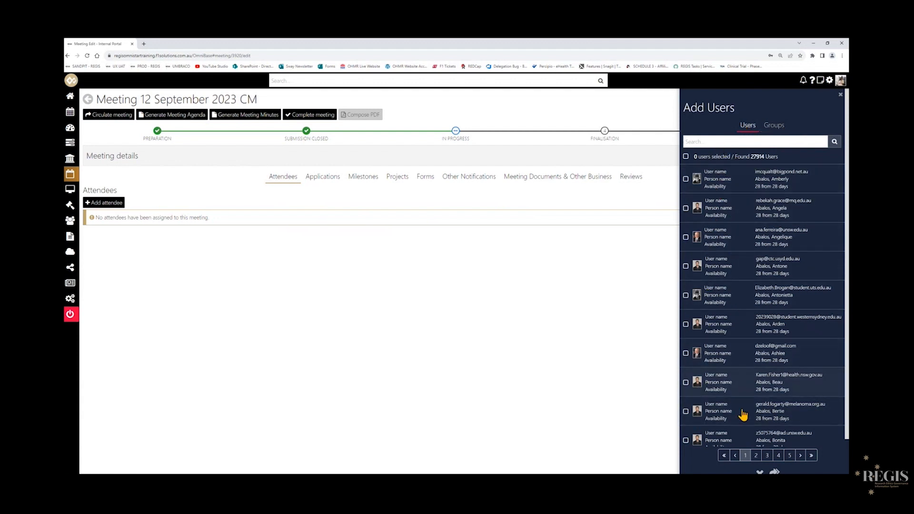
# Try selecting the ACT Health Clinical Trial Sub-Committee group members as attendees, deselecting one member, then clear the group selection.
pyautogui.click(775, 125)
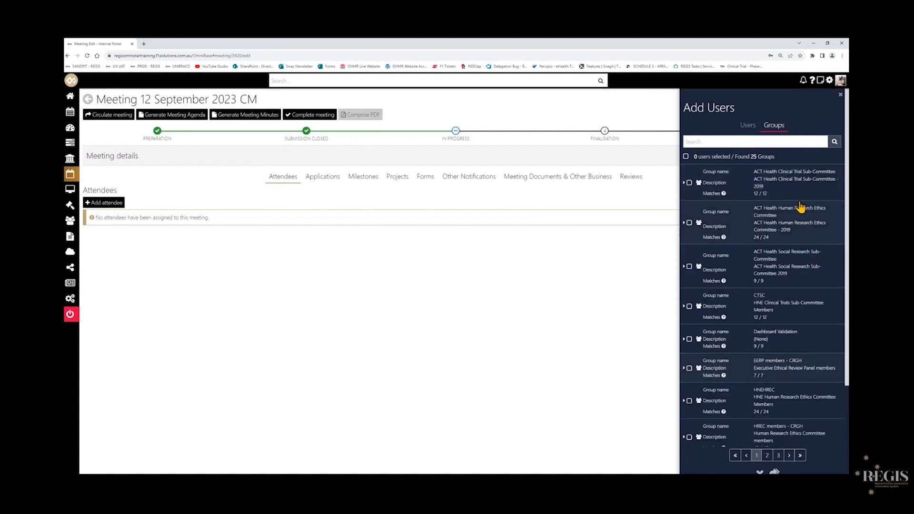
pyautogui.click(684, 183)
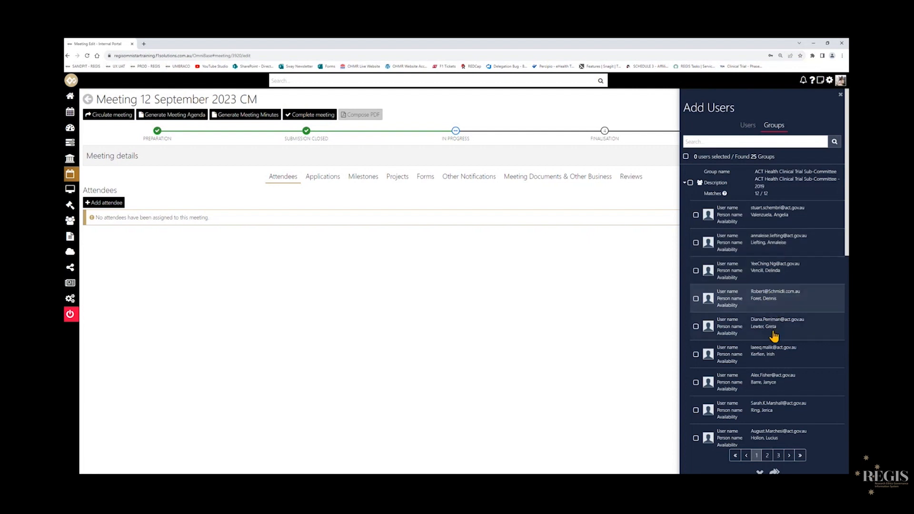
pyautogui.scroll(-2, 774, 356)
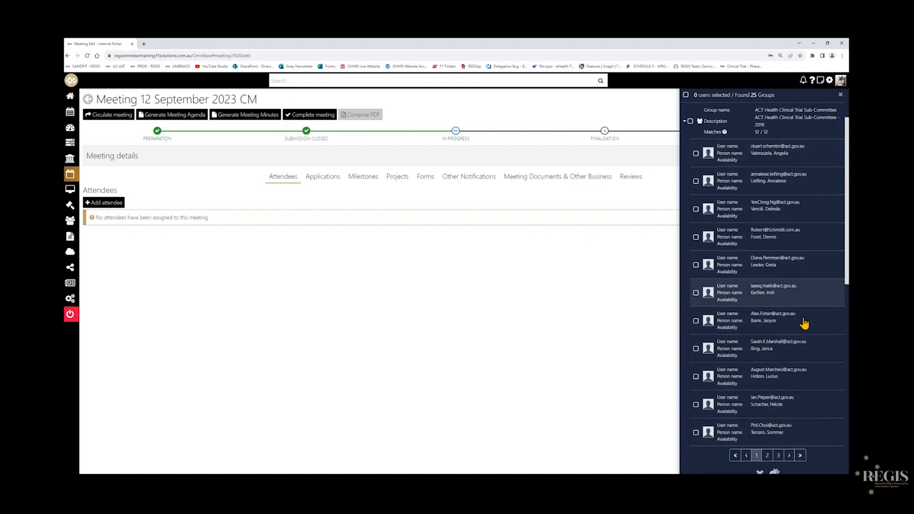
pyautogui.scroll(2, 783, 302)
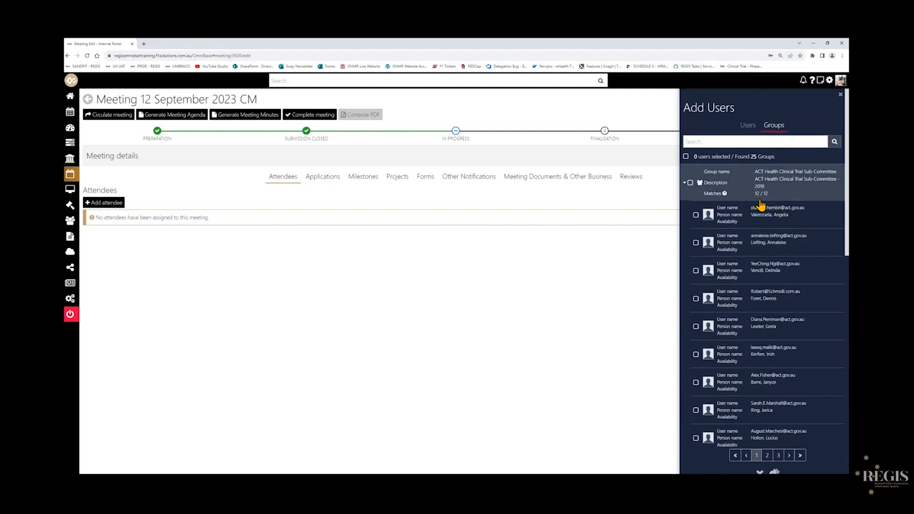
pyautogui.click(691, 184)
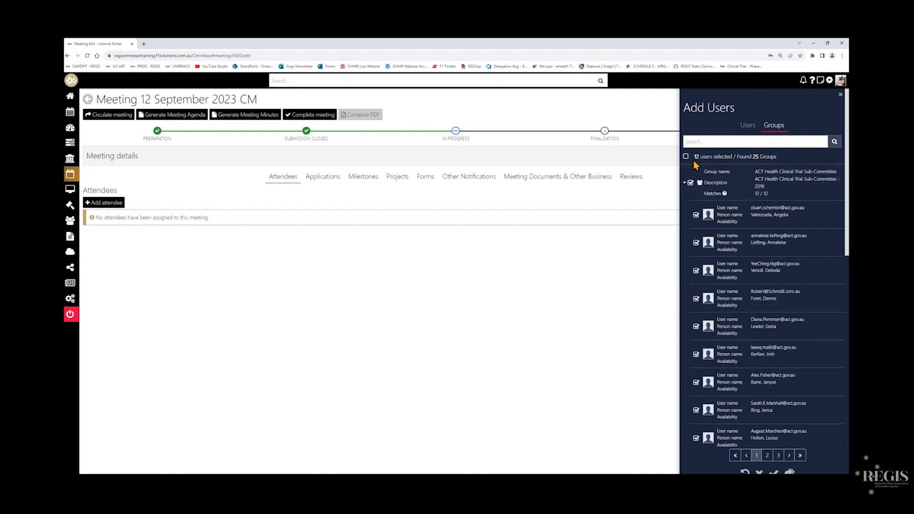
pyautogui.scroll(-5, 755, 255)
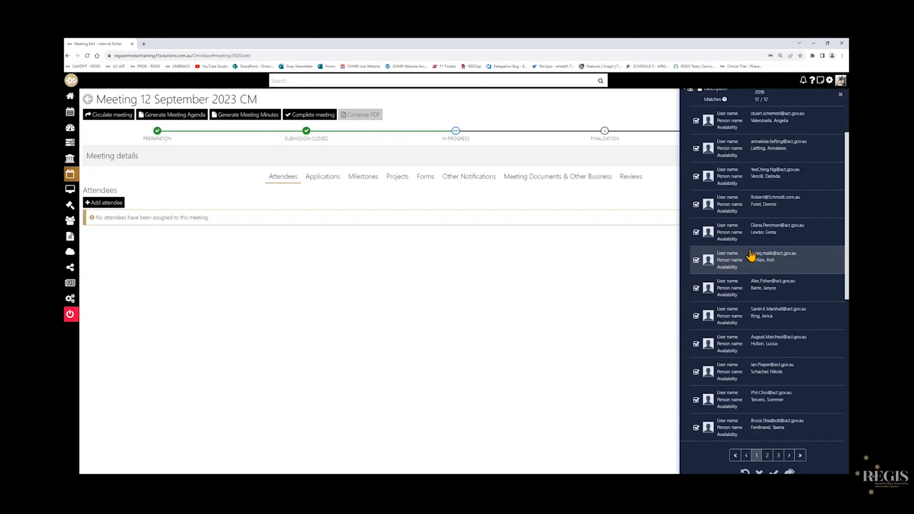
pyautogui.scroll(5, 752, 257)
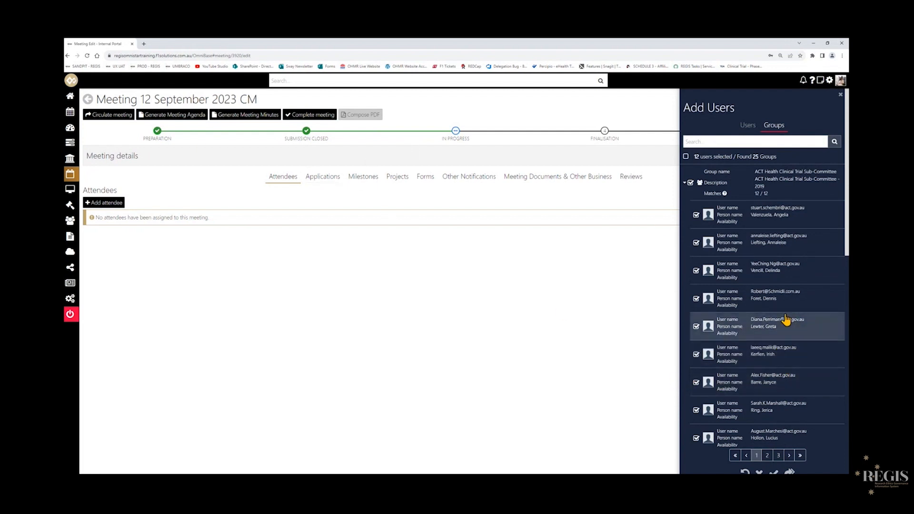
pyautogui.click(696, 298)
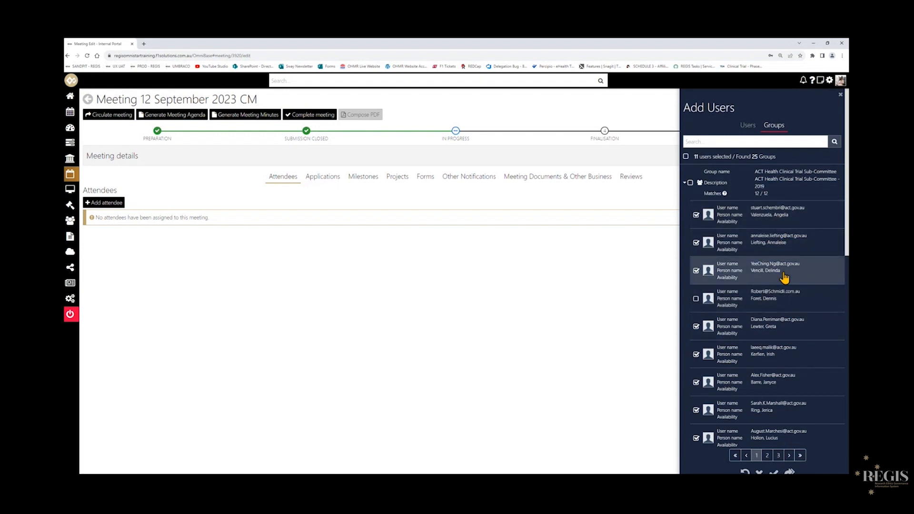
pyautogui.click(690, 183)
pyautogui.click(690, 184)
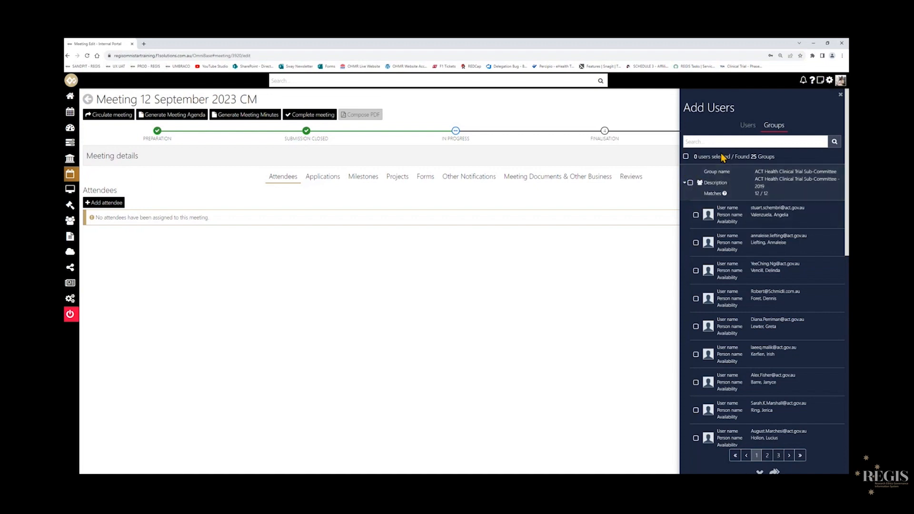
# Select the first two users in the user list, then deselect them.
pyautogui.click(747, 124)
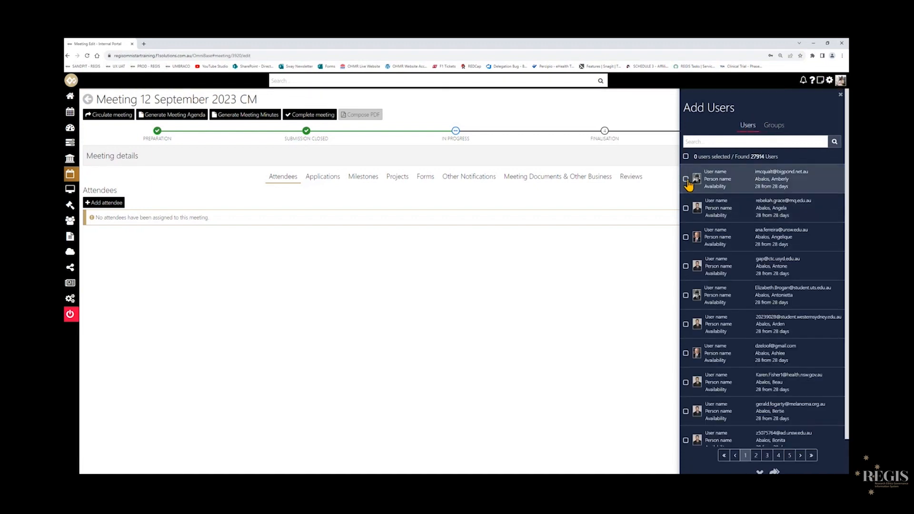
pyautogui.click(686, 179)
pyautogui.click(685, 208)
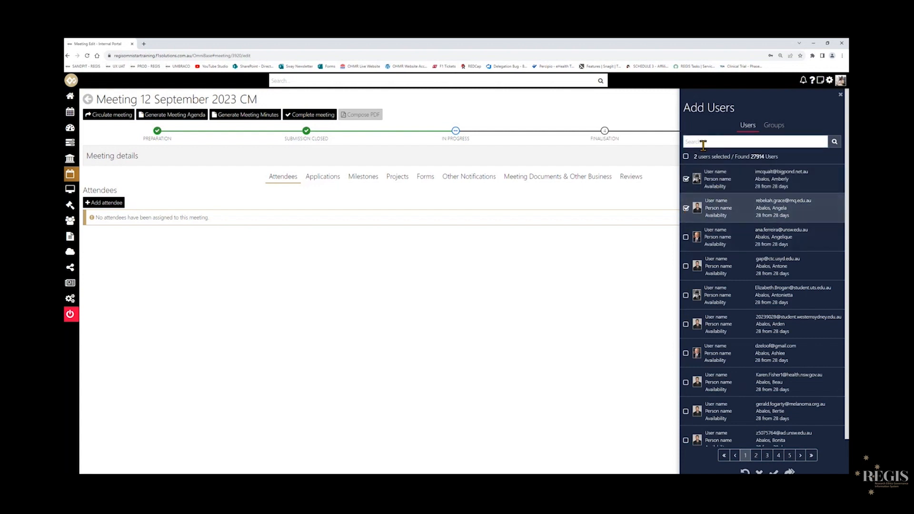
pyautogui.click(686, 179)
pyautogui.click(686, 209)
# Search the users for the application owner, select her and add her as a meeting attendee.
pyautogui.click(777, 142)
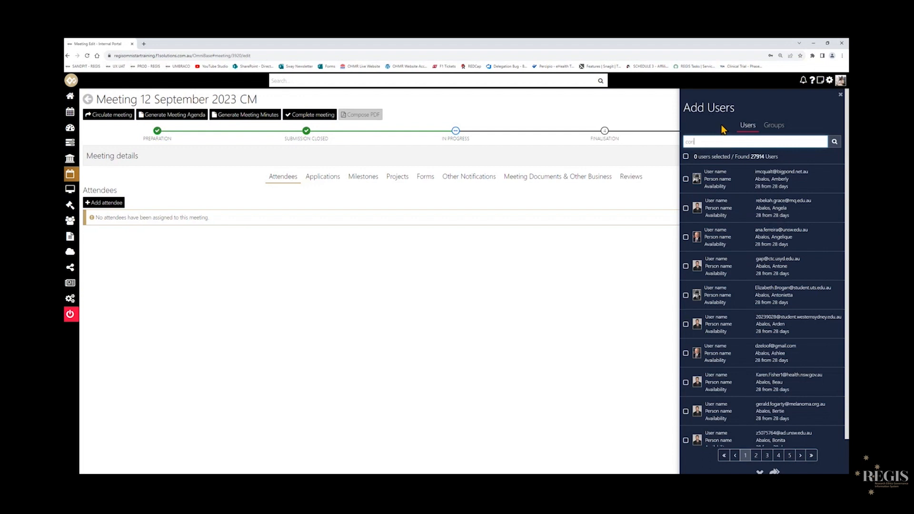
pyautogui.write('cd')
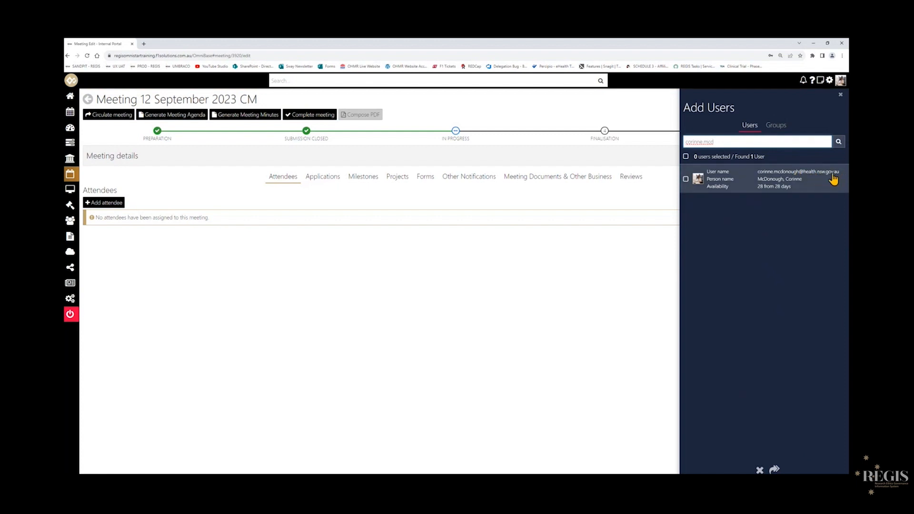
pyautogui.click(686, 179)
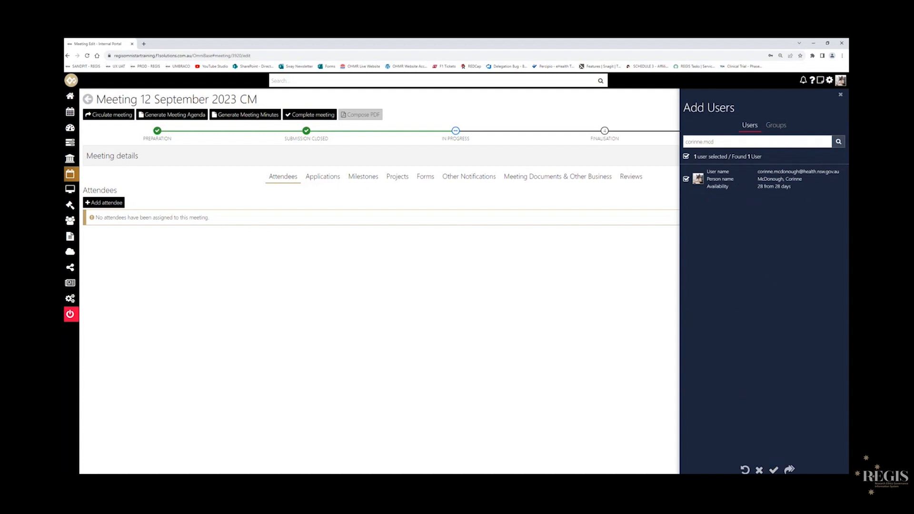
pyautogui.click(774, 470)
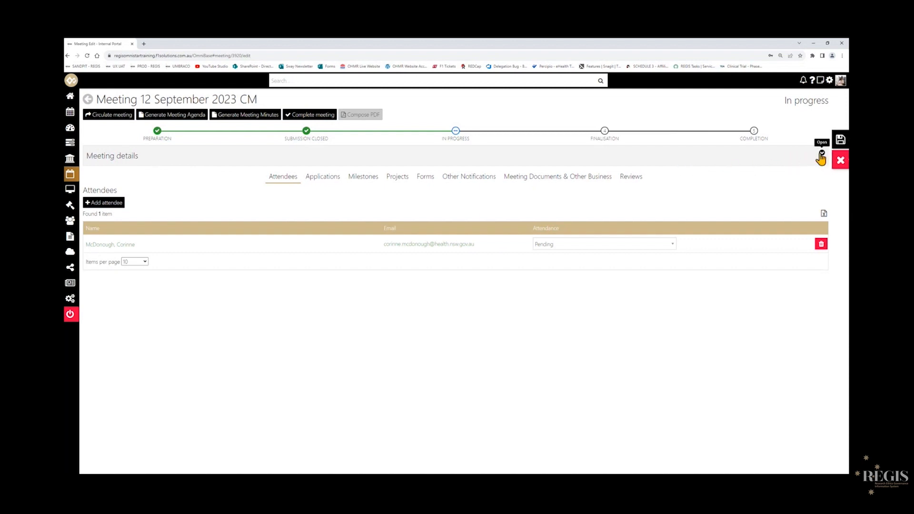
# Expand and collapse the meeting details panel to view them.
pyautogui.click(821, 155)
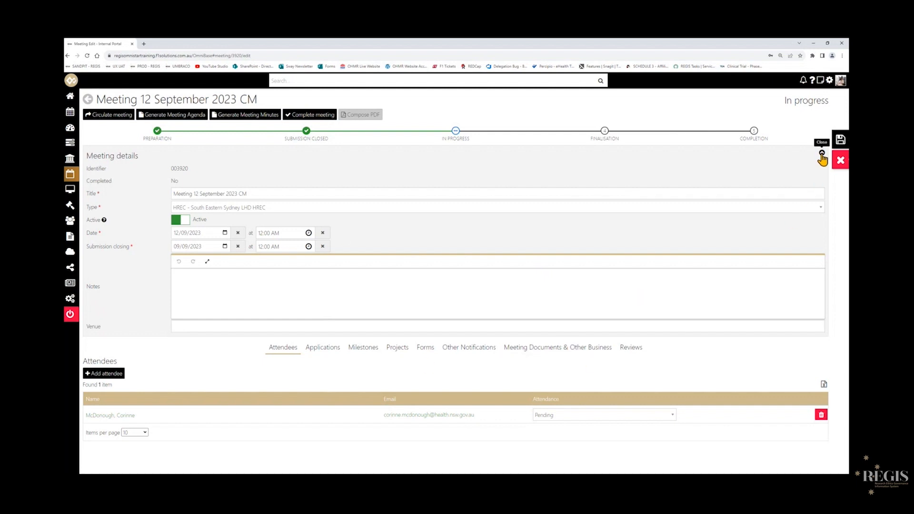
pyautogui.click(822, 158)
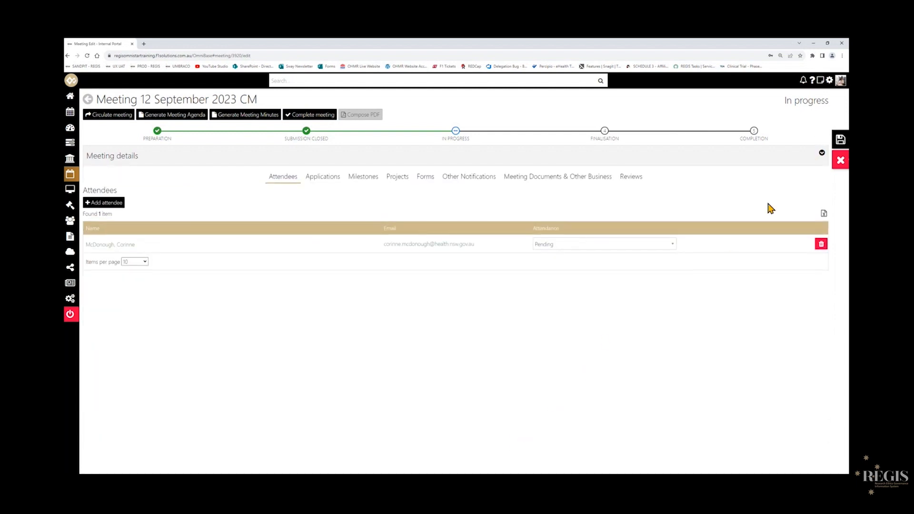
# Open the meeting's applications and search eligible applications with the submission cut-off date cleared, closing the search without adding any.
pyautogui.click(822, 157)
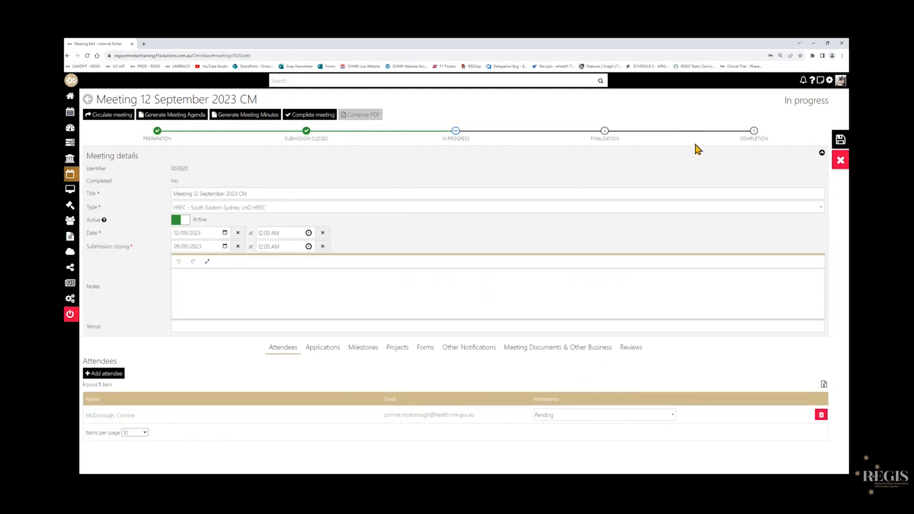
pyautogui.click(822, 157)
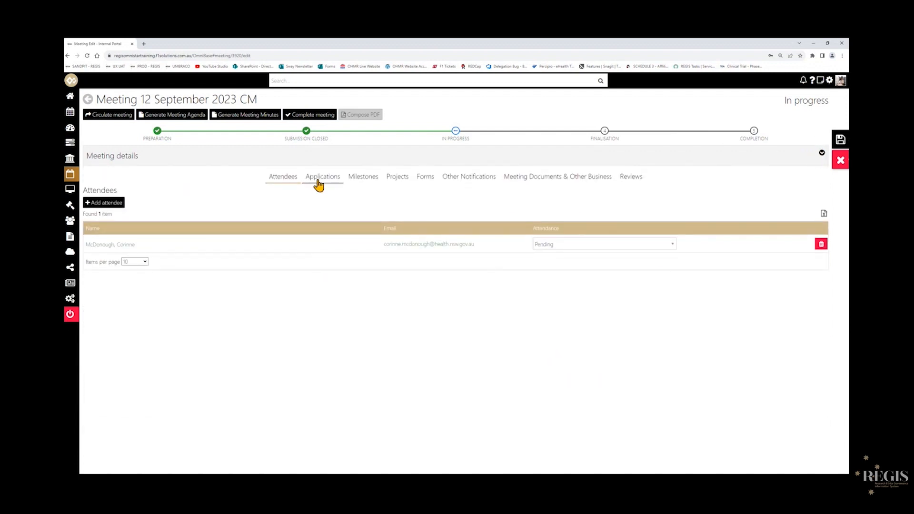
pyautogui.click(320, 185)
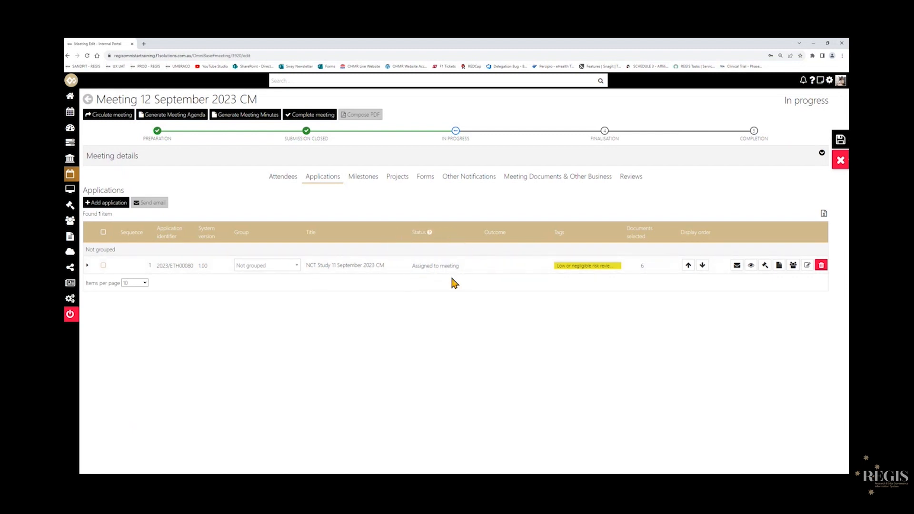
pyautogui.click(108, 204)
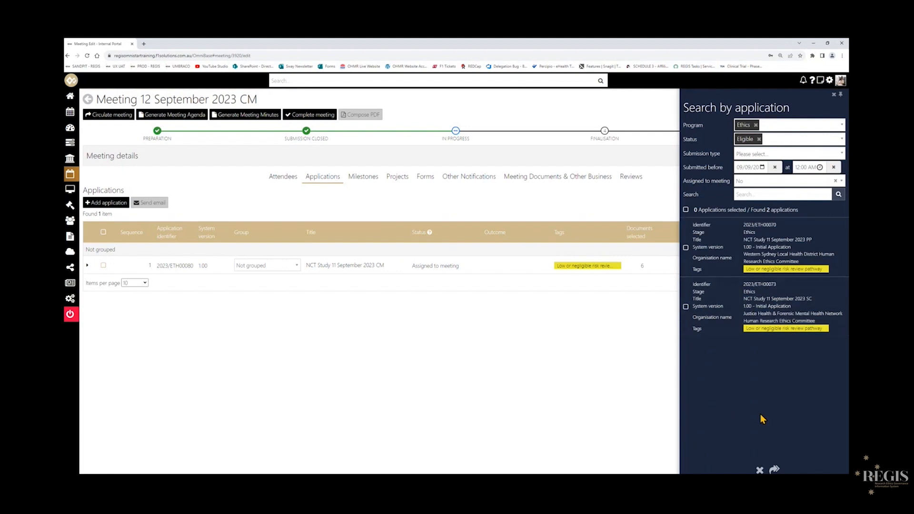
pyautogui.click(775, 167)
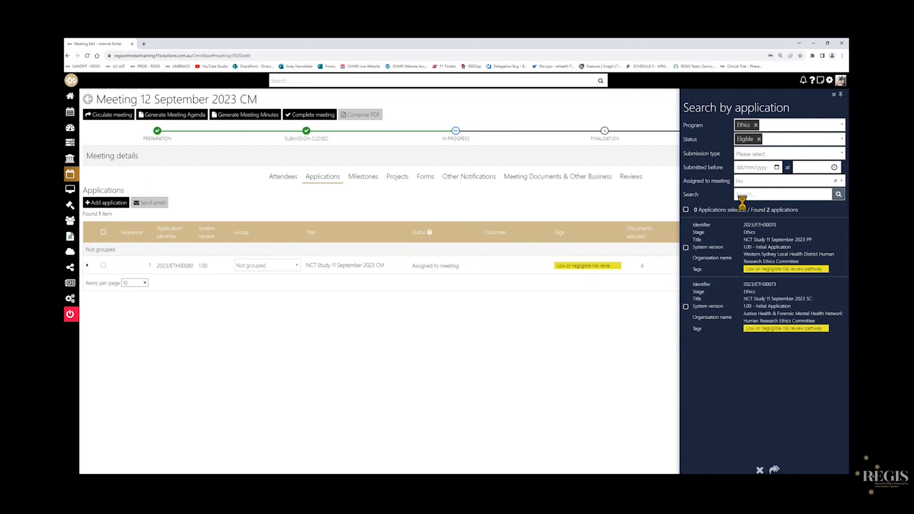
pyautogui.click(838, 195)
pyautogui.click(760, 470)
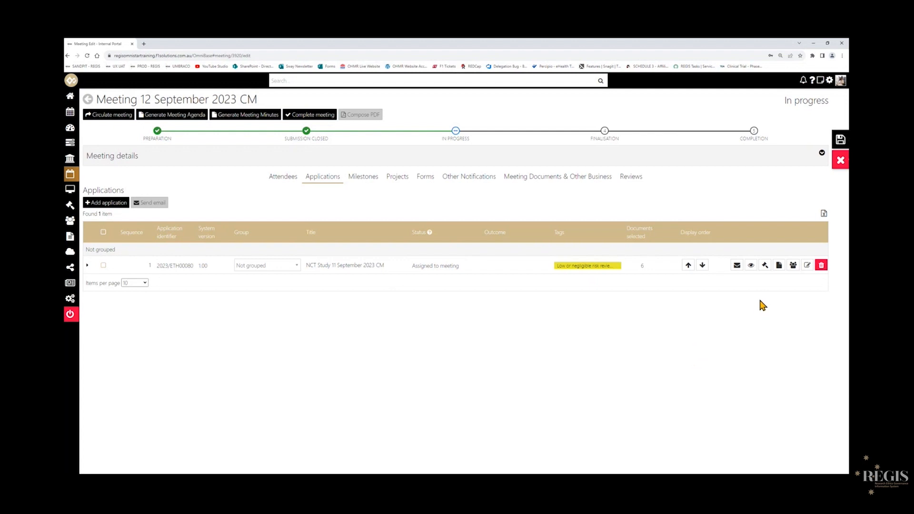
# Assign the attendee to application 2023/ETH00080 with the application role Lead Reviewer and save.
pyautogui.click(793, 267)
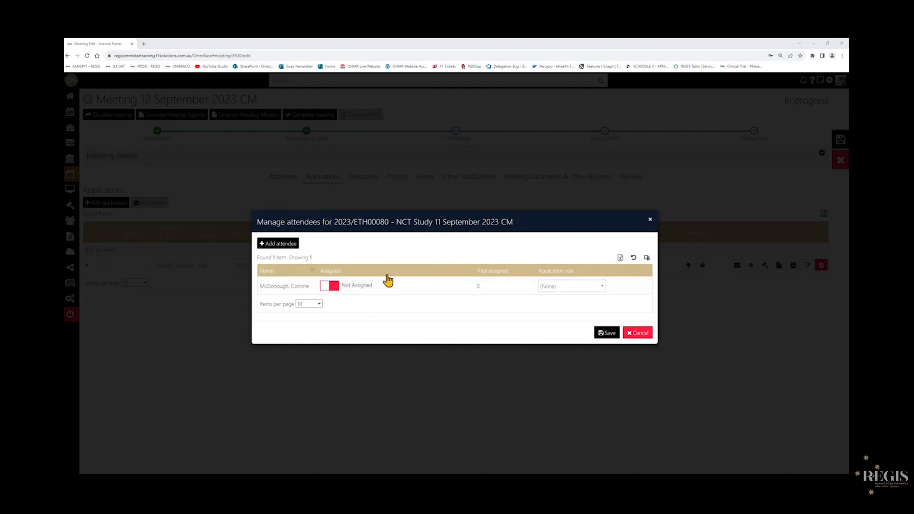
pyautogui.click(332, 288)
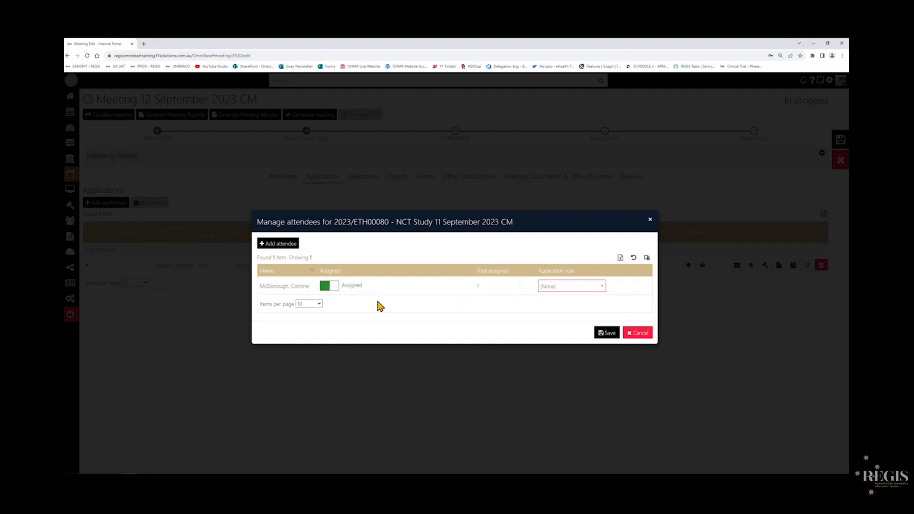
pyautogui.click(597, 291)
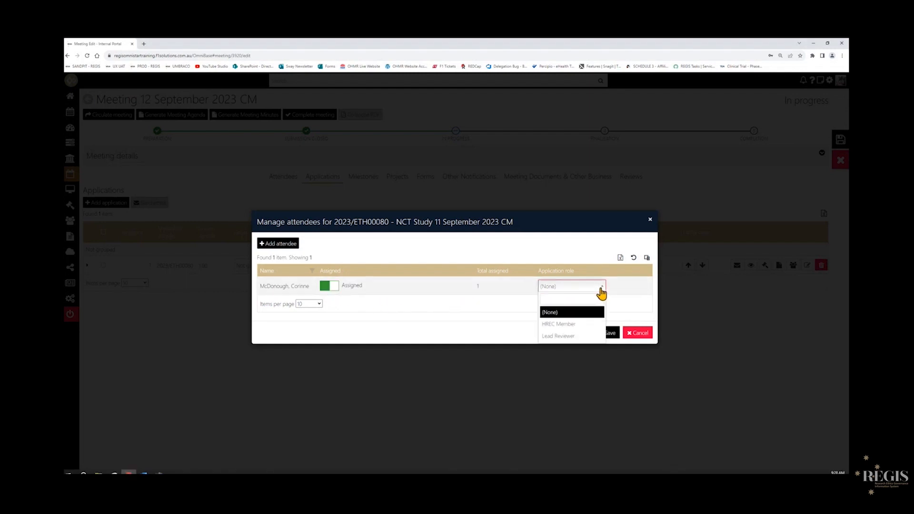
pyautogui.click(566, 337)
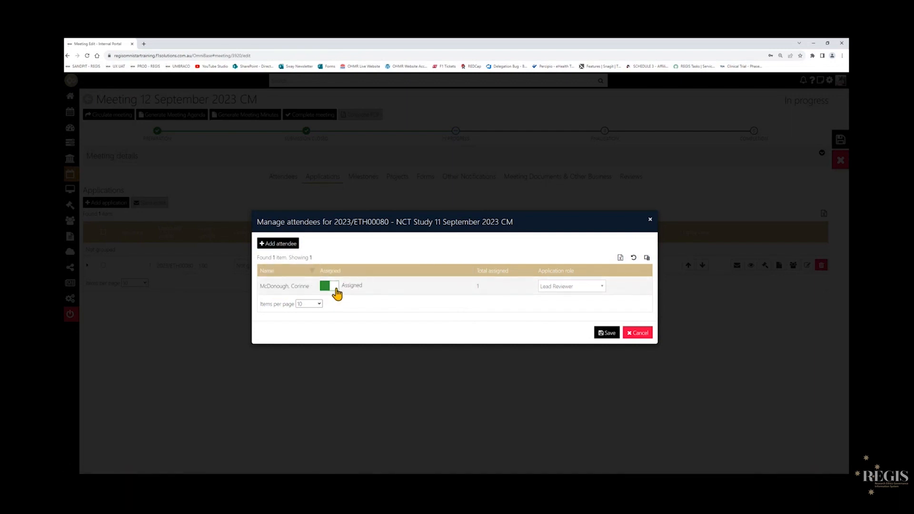
pyautogui.click(602, 288)
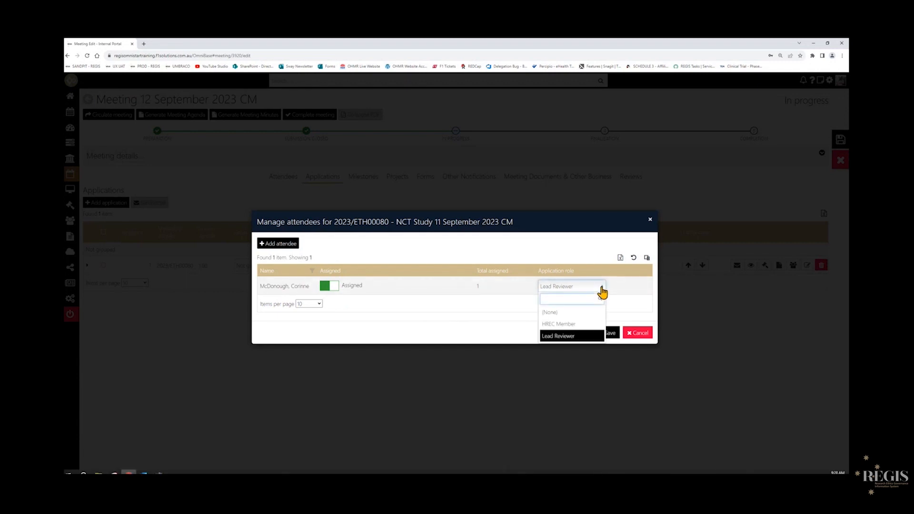
pyautogui.click(602, 290)
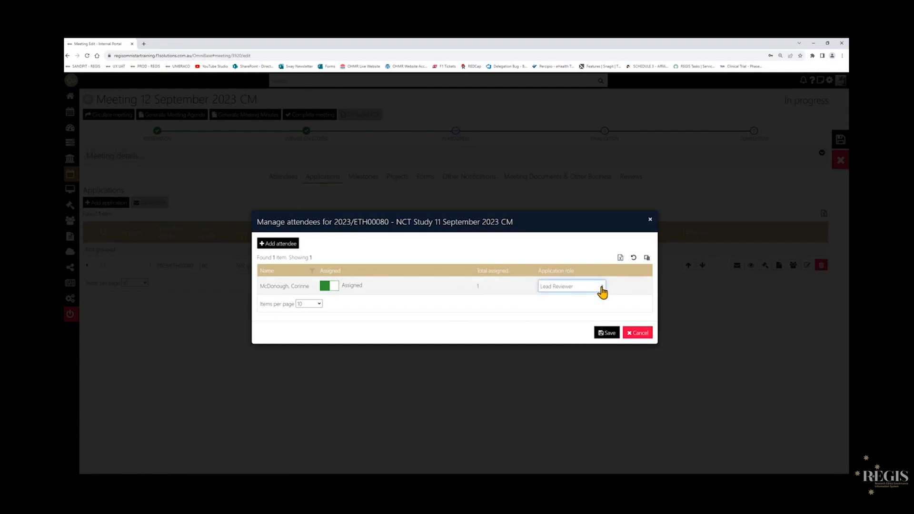
pyautogui.click(609, 333)
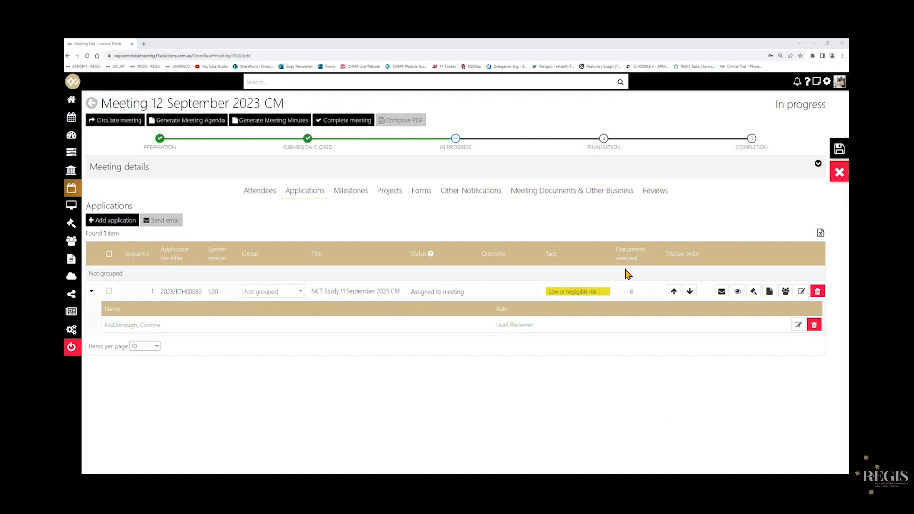
# Open the meeting's reviews and save the meeting, confirming the save although the meeting is in the past.
pyautogui.click(661, 196)
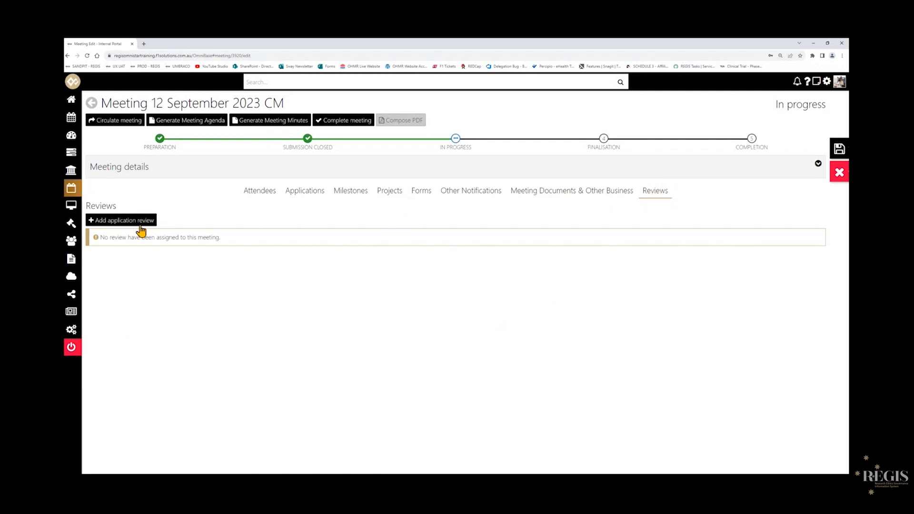
pyautogui.click(124, 223)
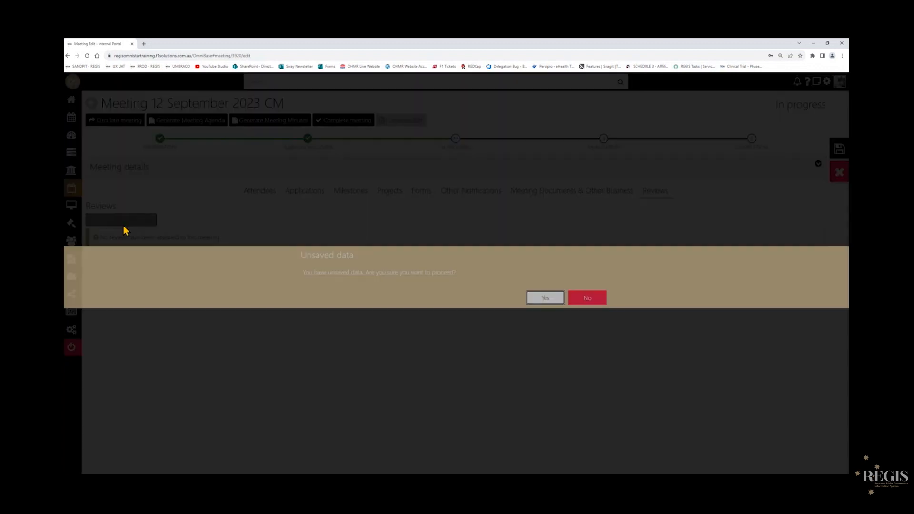
pyautogui.click(601, 300)
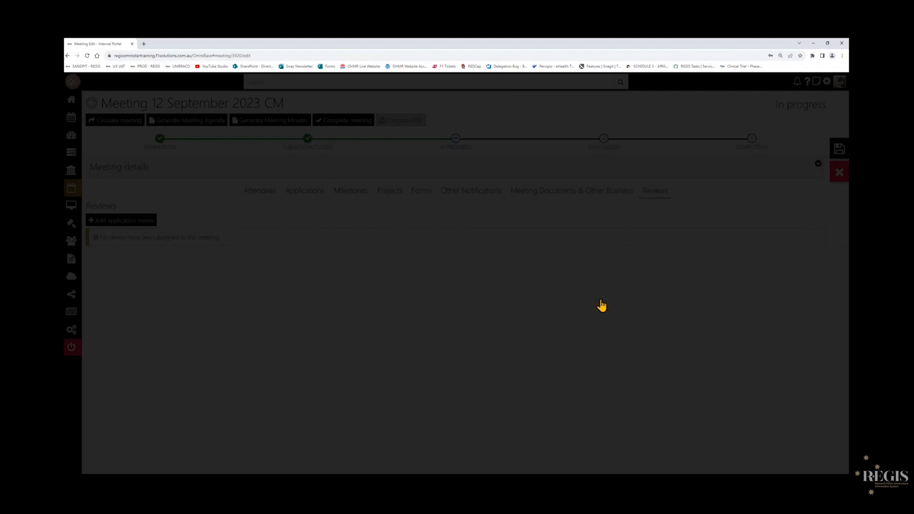
pyautogui.click(836, 155)
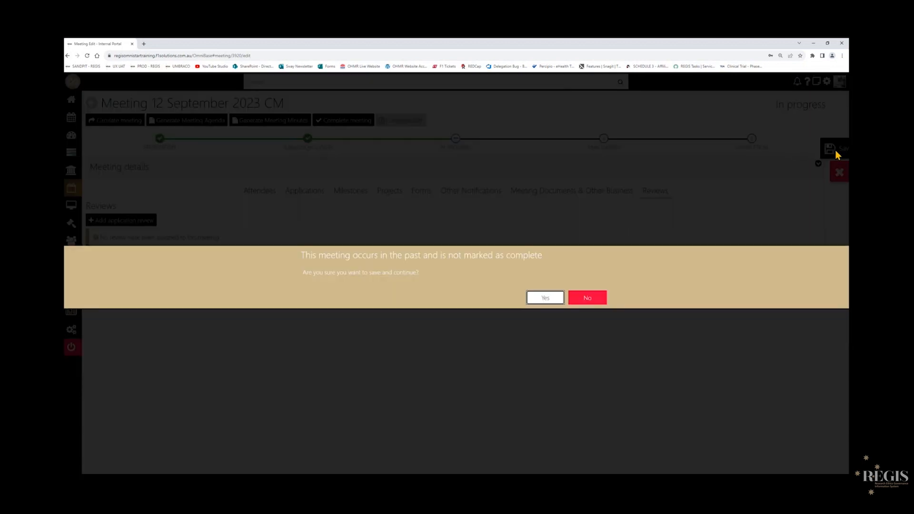
pyautogui.click(534, 299)
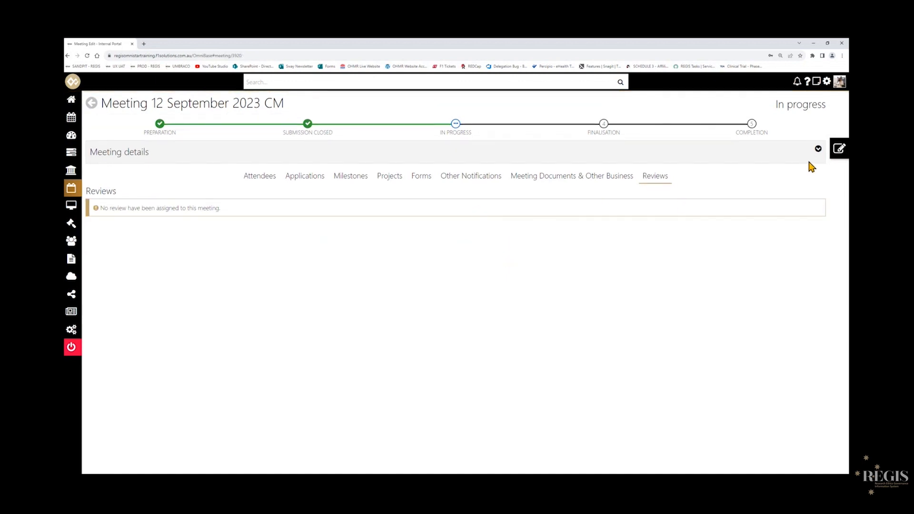
# Return the meeting to editing and open a new application review, checking its default name and description.
pyautogui.click(838, 156)
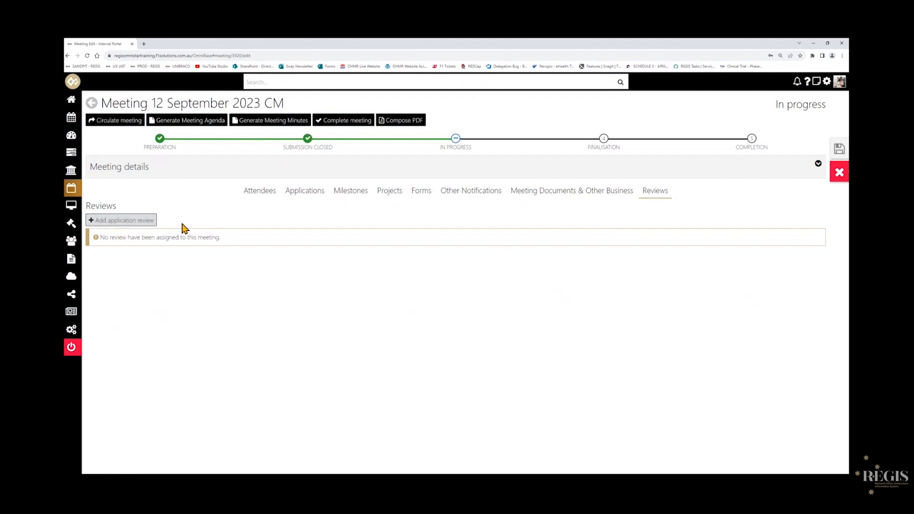
pyautogui.click(119, 221)
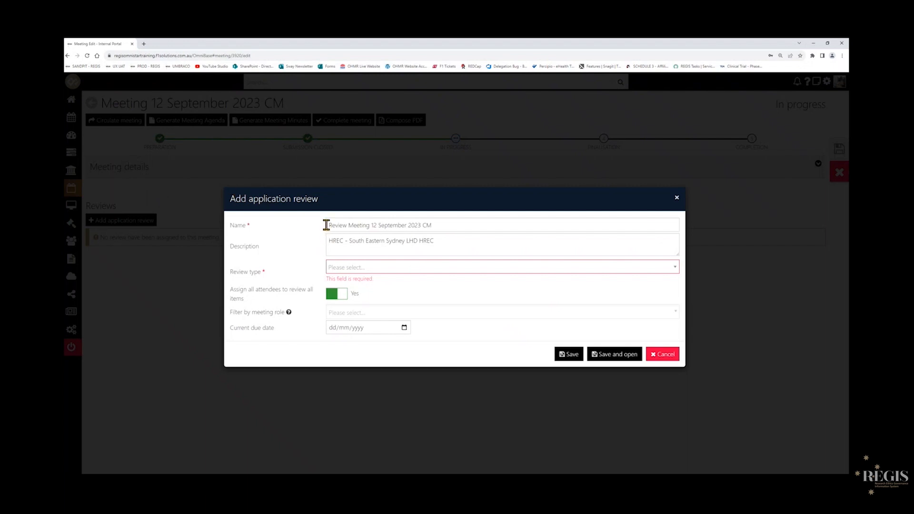
pyautogui.moveTo(327, 226); pyautogui.dragTo(447, 228)
pyautogui.click(352, 227)
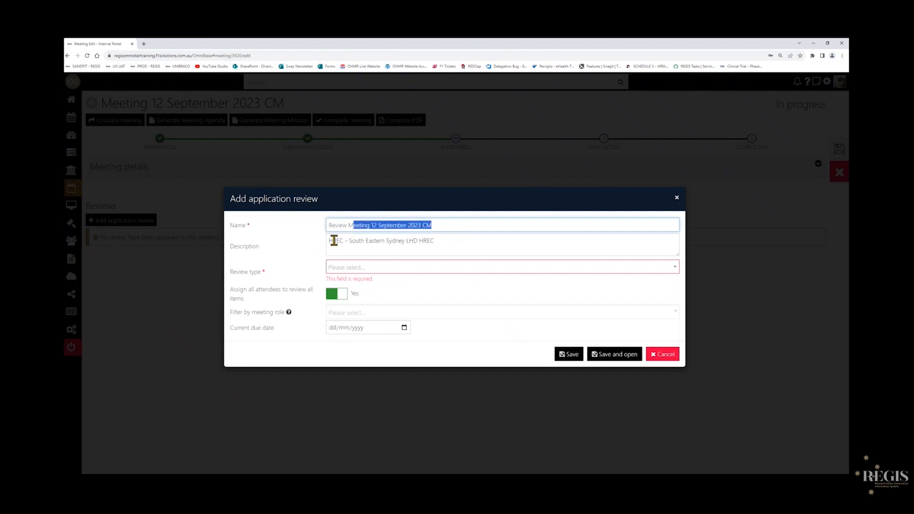
pyautogui.moveTo(328, 241); pyautogui.dragTo(435, 244)
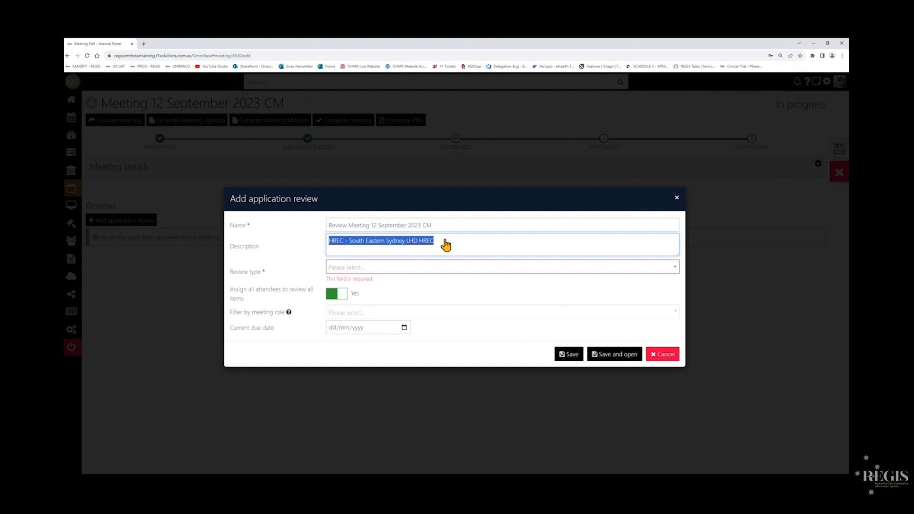
pyautogui.click(302, 252)
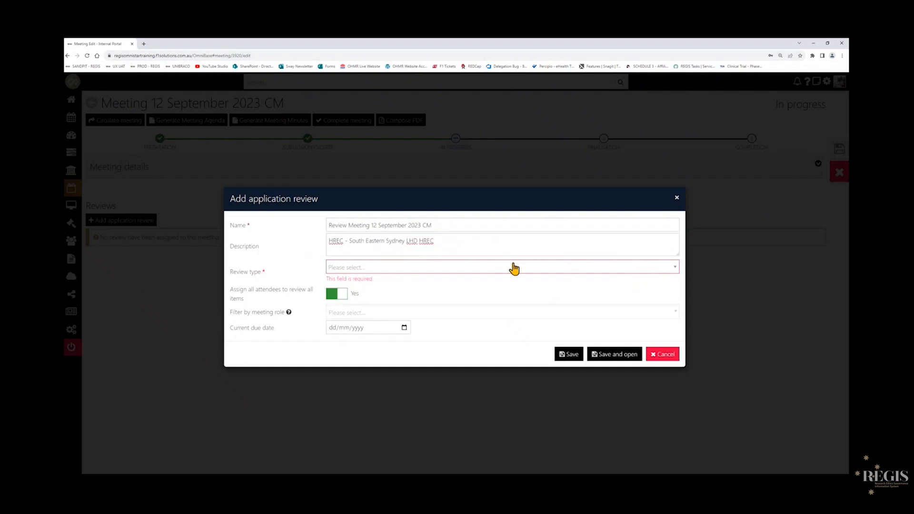
# Set the review type to Full Committee Review - South Eastern Sydney LHD HREC.
pyautogui.click(650, 273)
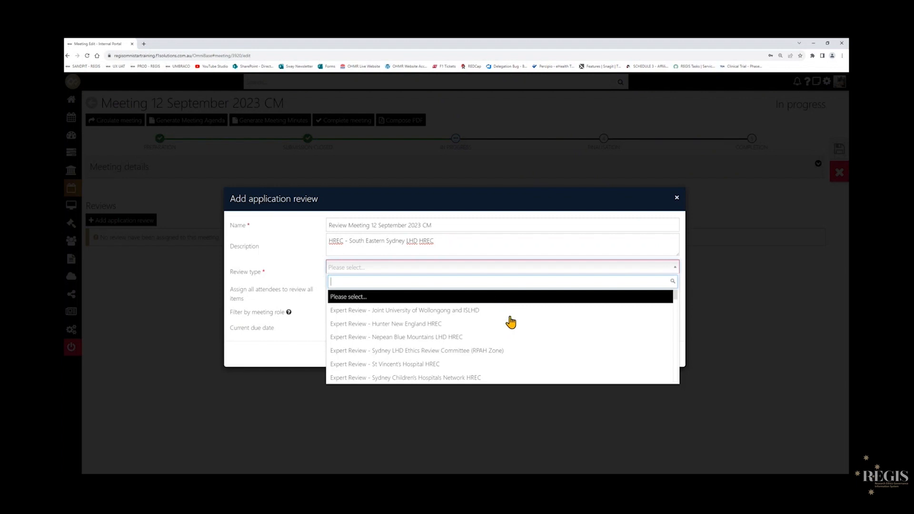
pyautogui.scroll(-7, 558, 354)
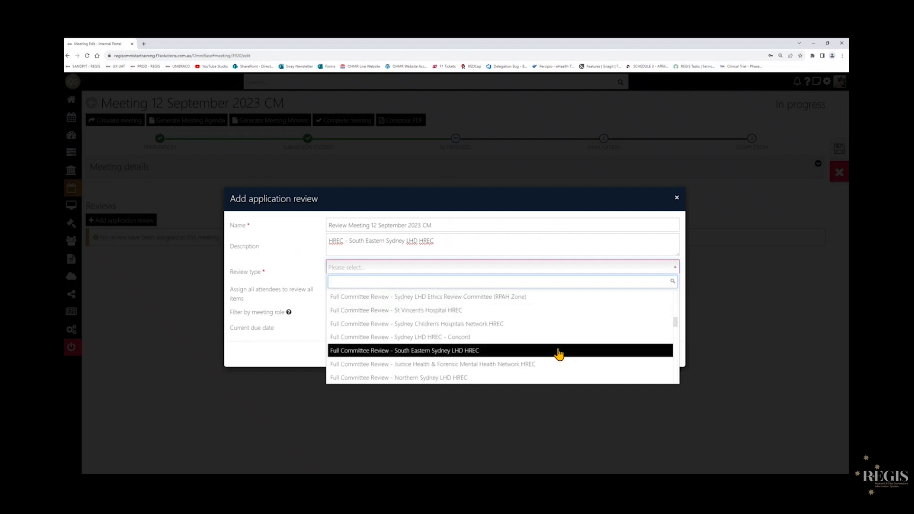
pyautogui.scroll(-5, 559, 355)
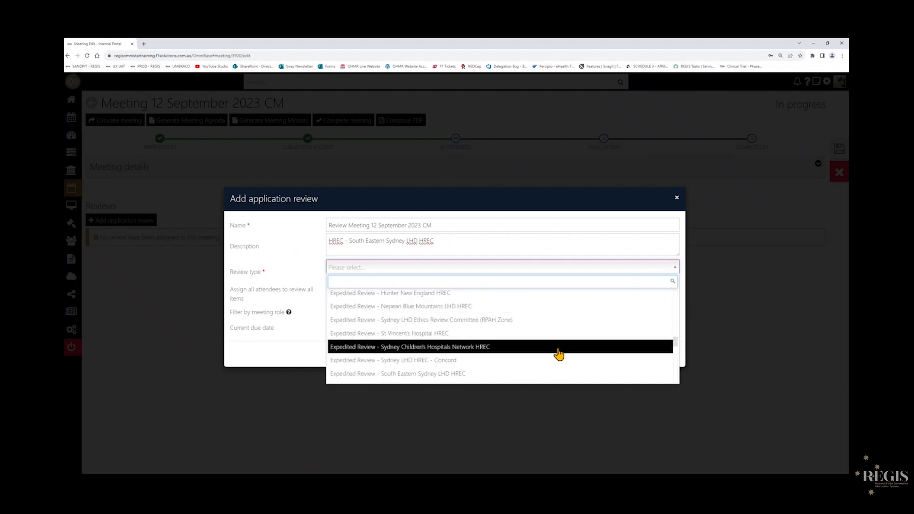
pyautogui.scroll(-5, 559, 354)
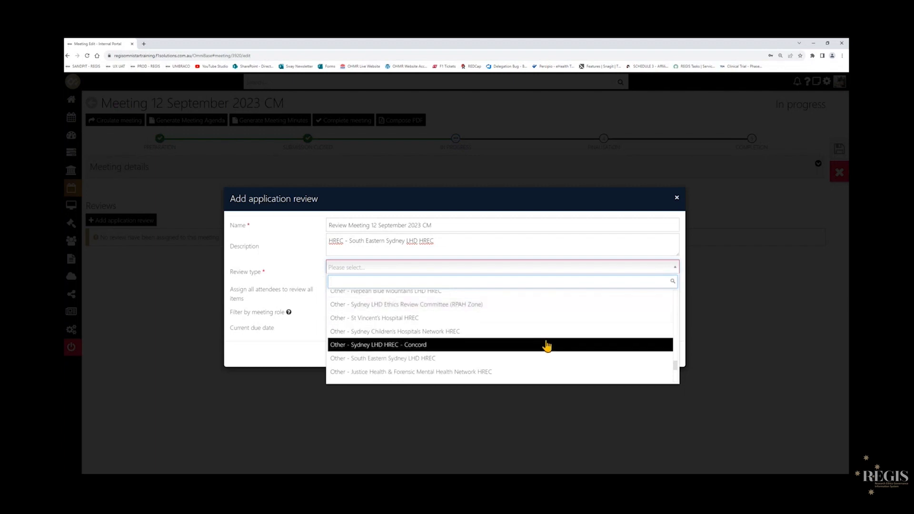
pyautogui.scroll(4, 564, 350)
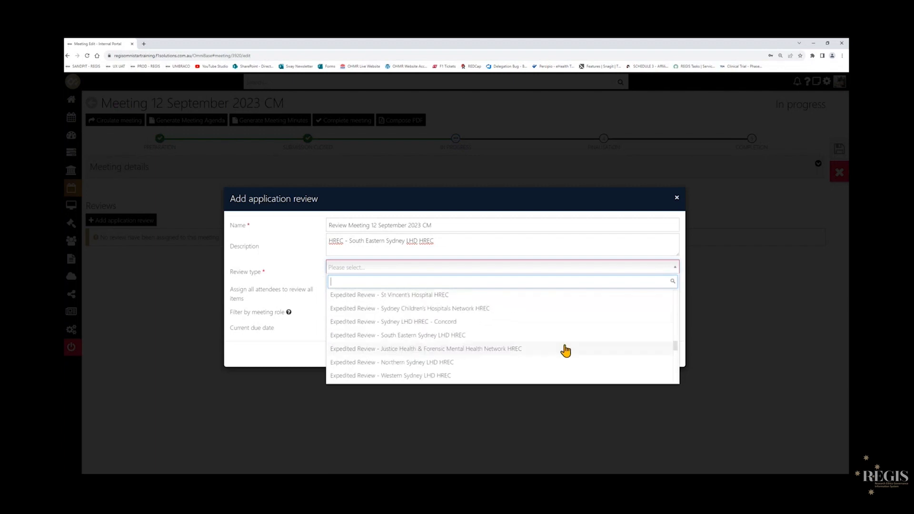
pyautogui.scroll(8, 565, 350)
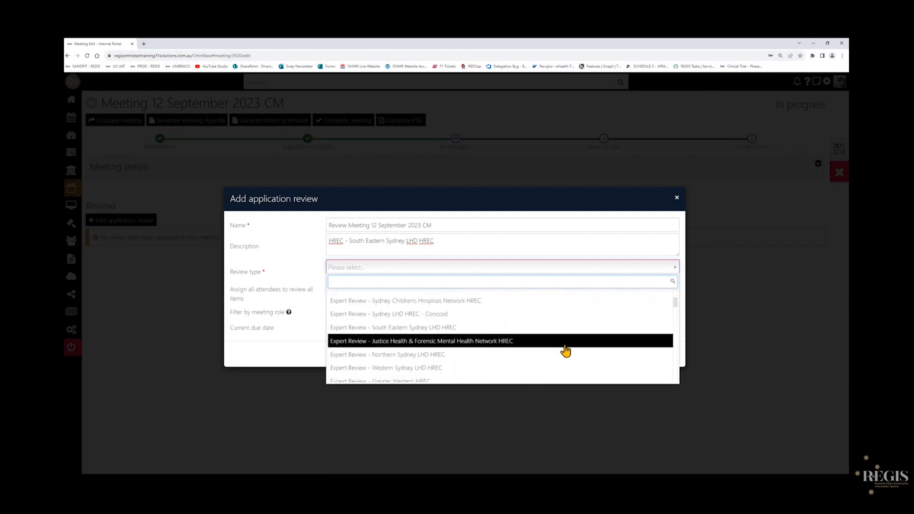
pyautogui.scroll(-3, 565, 351)
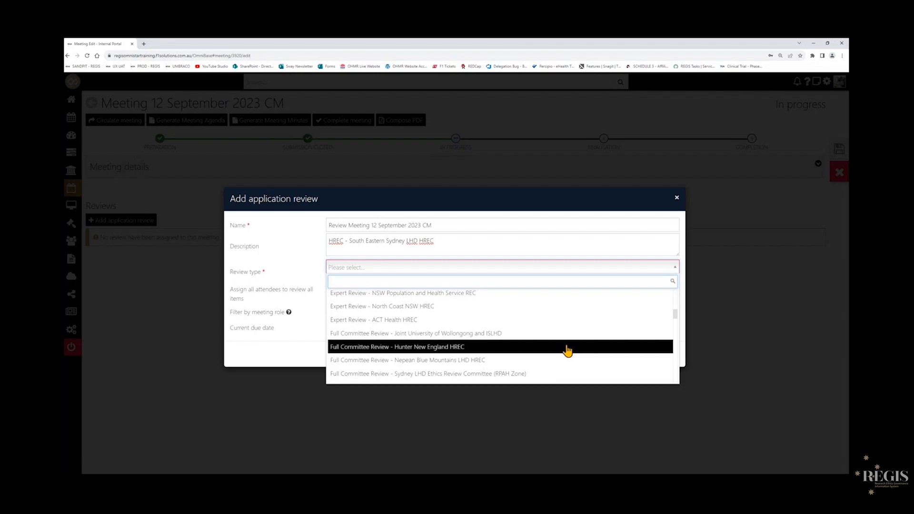
pyautogui.scroll(-5, 524, 351)
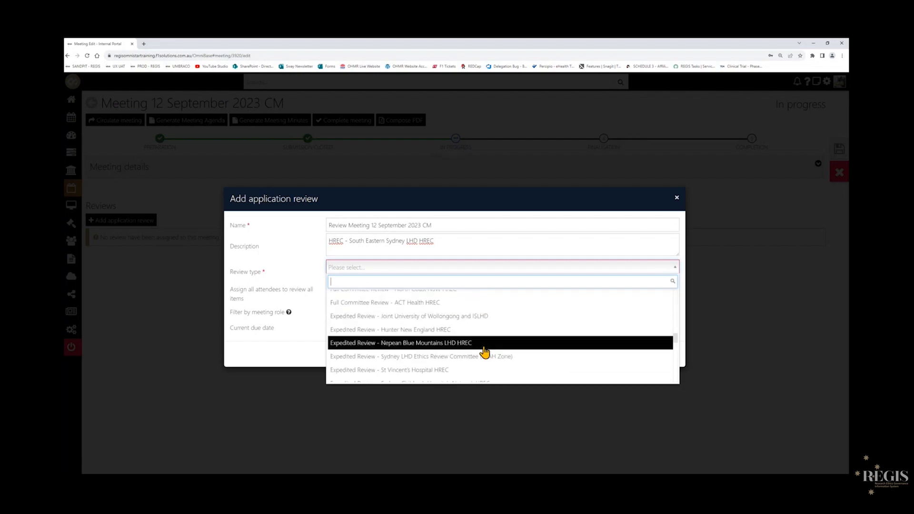
pyautogui.scroll(3, 485, 353)
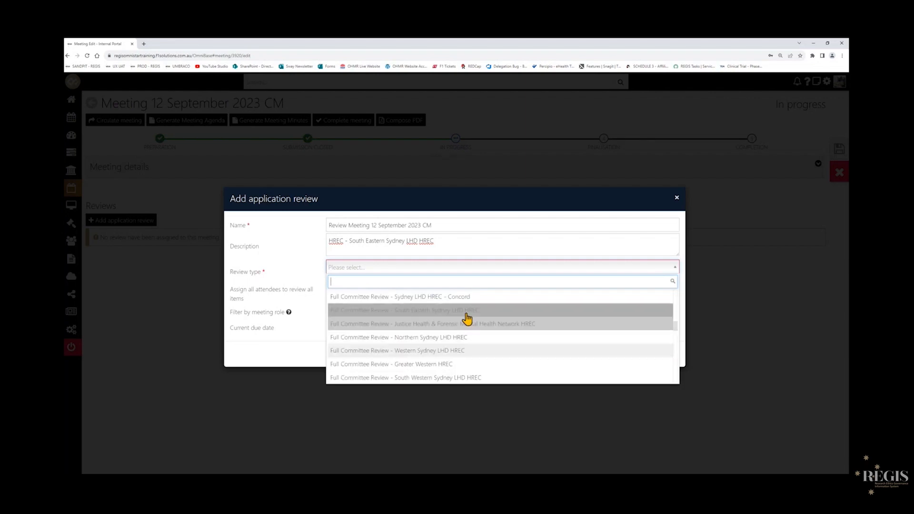
pyautogui.click(466, 312)
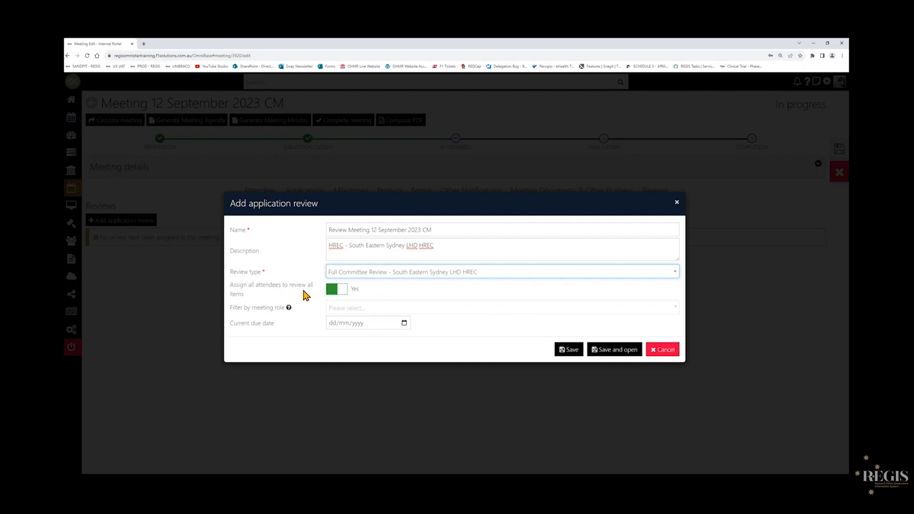
# Switch off assigning all attendees to review all items and filter reviewers by the Lead Reviewer meeting role.
pyautogui.click(342, 298)
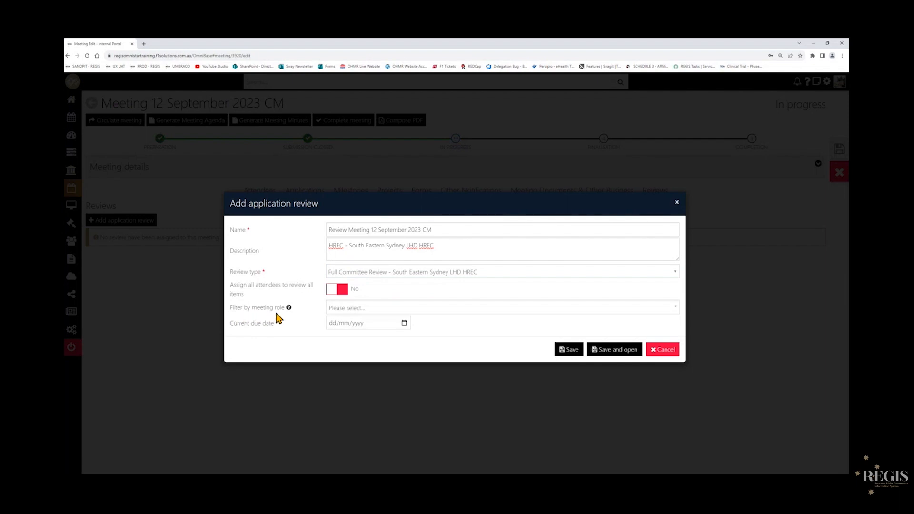
pyautogui.click(341, 298)
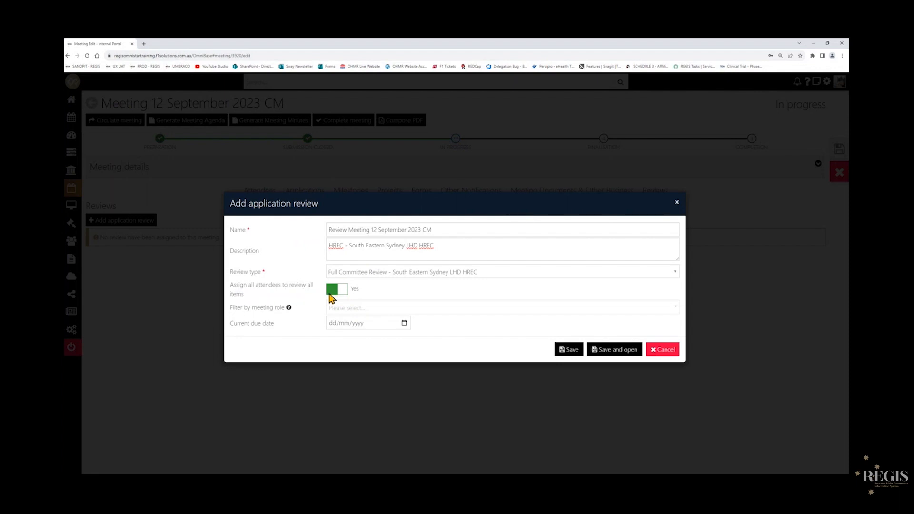
pyautogui.click(344, 296)
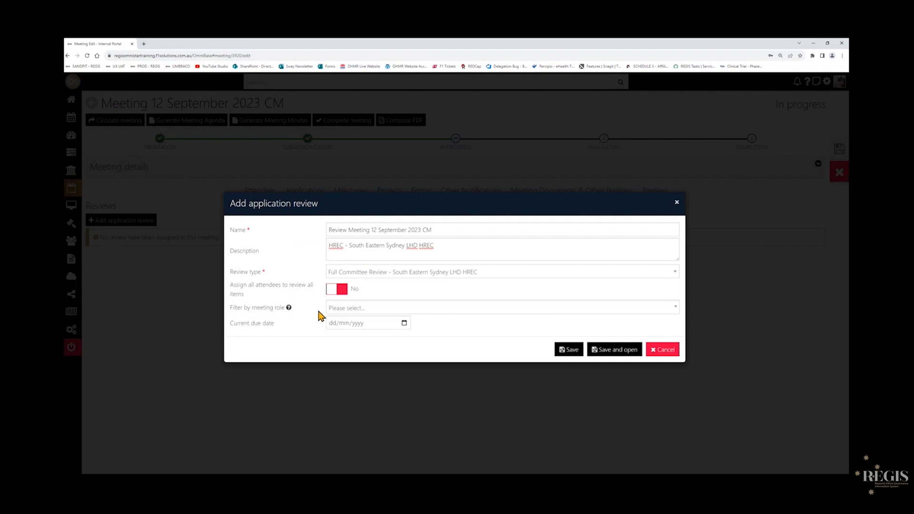
pyautogui.click(463, 310)
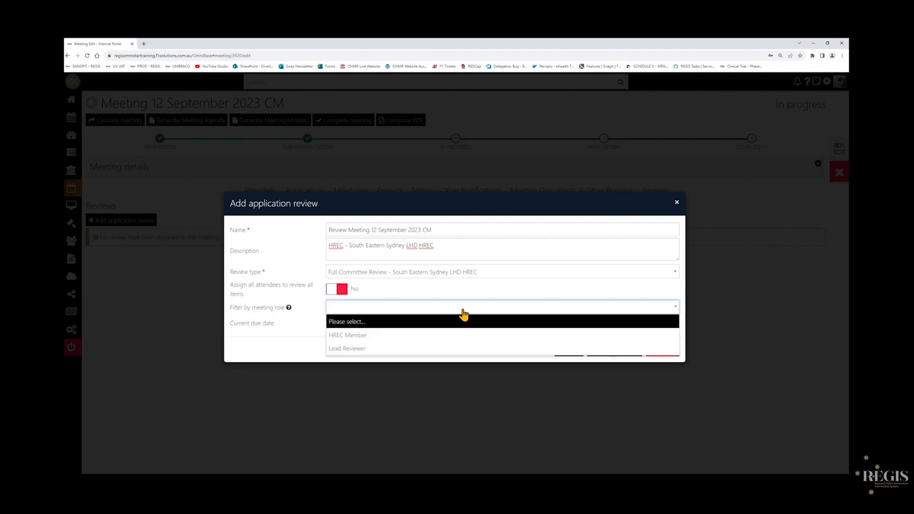
pyautogui.click(367, 351)
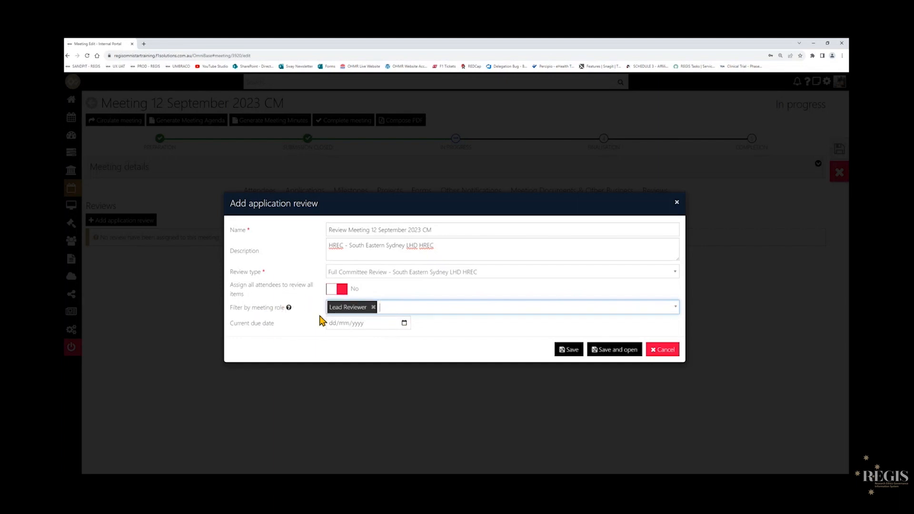
pyautogui.click(514, 308)
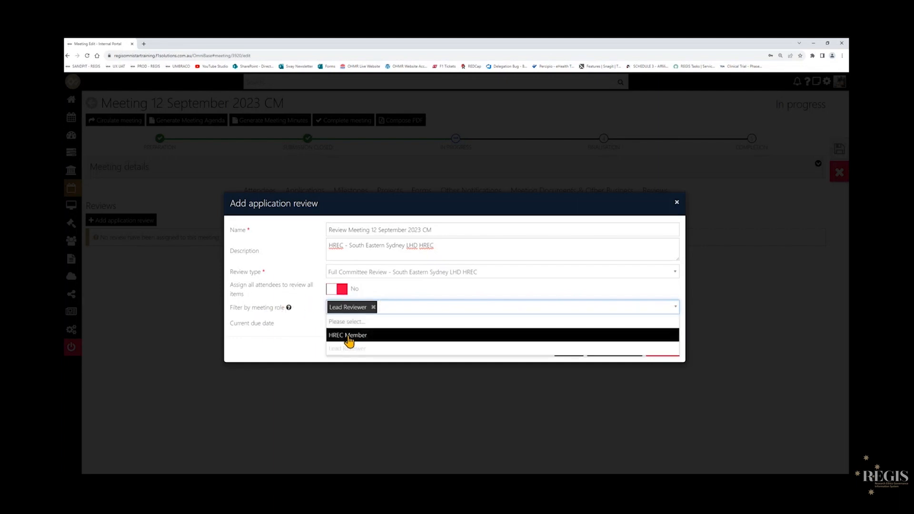
pyautogui.click(313, 325)
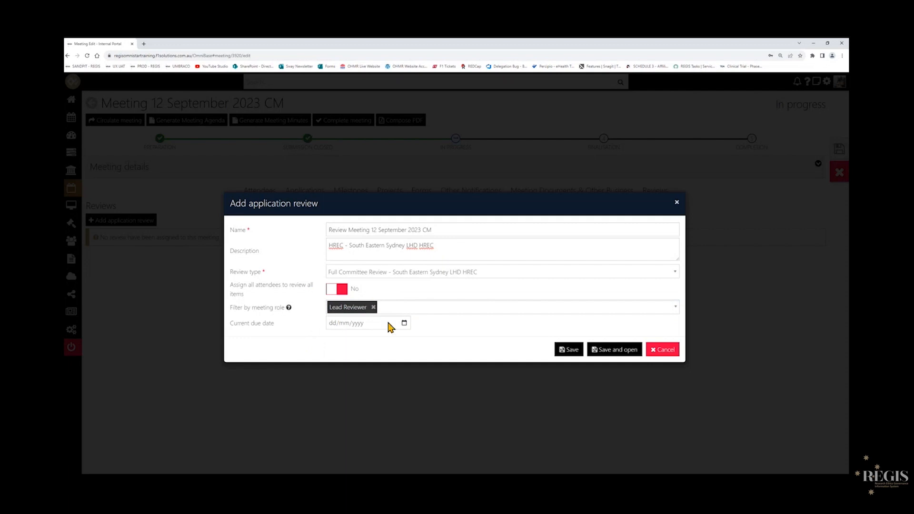
# Set the review's current due date to 26/09/2023 and save the application review.
pyautogui.moveTo(235, 324); pyautogui.dragTo(273, 328)
pyautogui.click(252, 338)
pyautogui.click(404, 324)
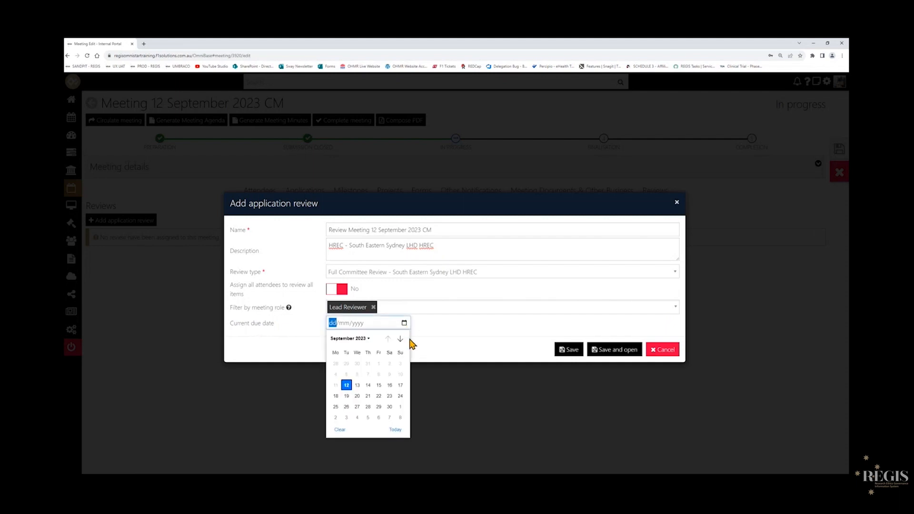
pyautogui.click(346, 407)
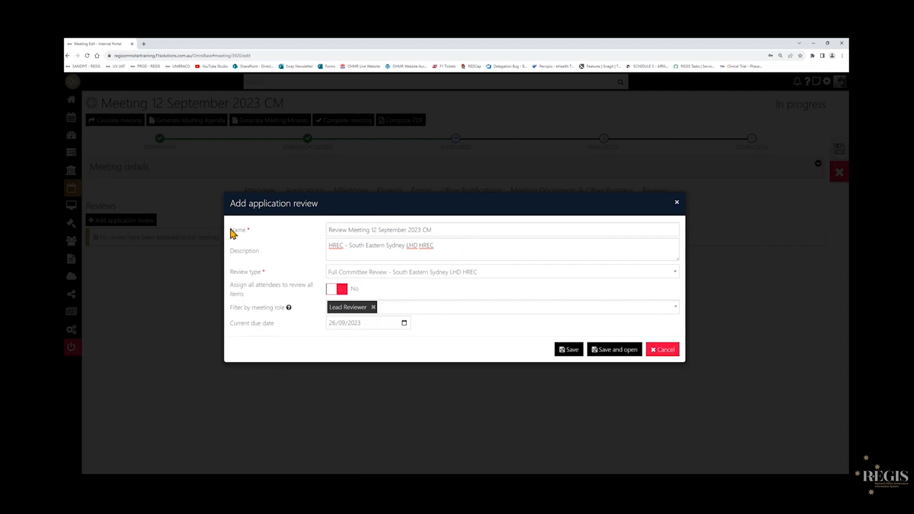
pyautogui.moveTo(231, 231); pyautogui.dragTo(363, 250)
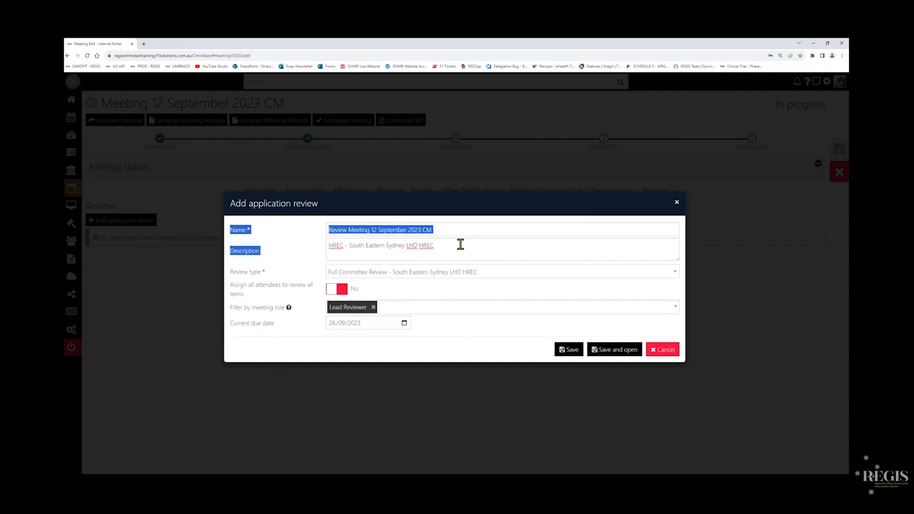
pyautogui.click(264, 272)
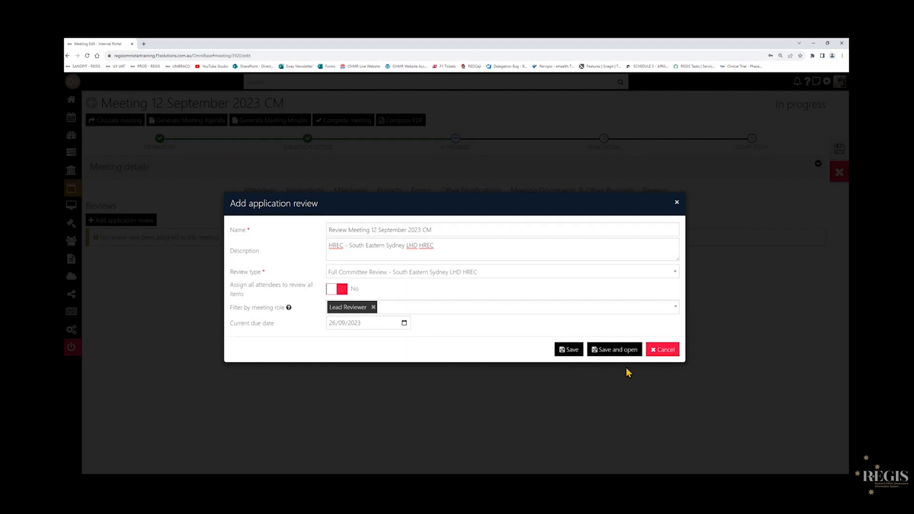
pyautogui.click(568, 352)
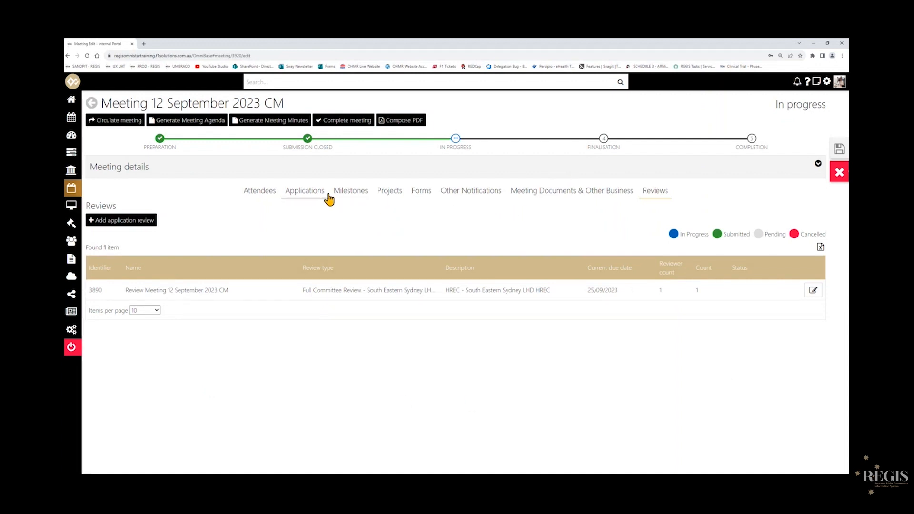
# Add the Progress Report milestone of project 2023/ETH00079 to the meeting's milestones.
pyautogui.click(344, 195)
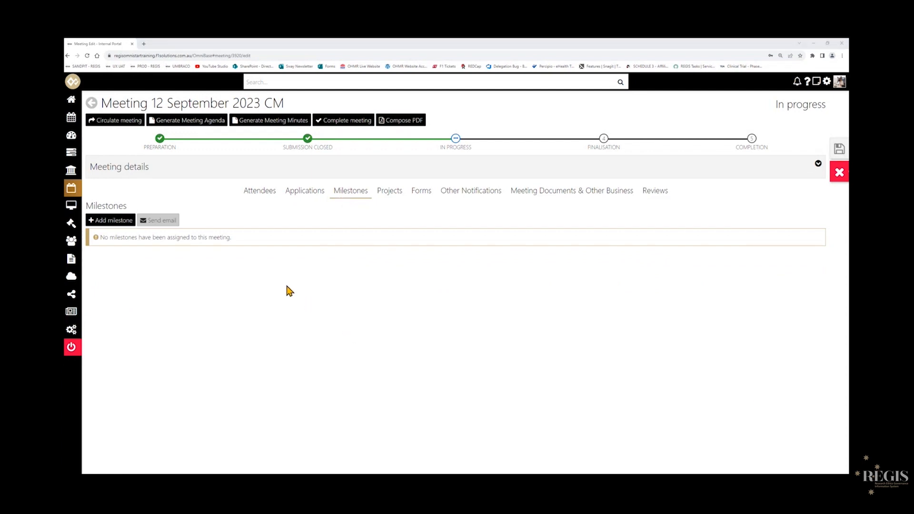
pyautogui.click(115, 227)
pyautogui.click(123, 219)
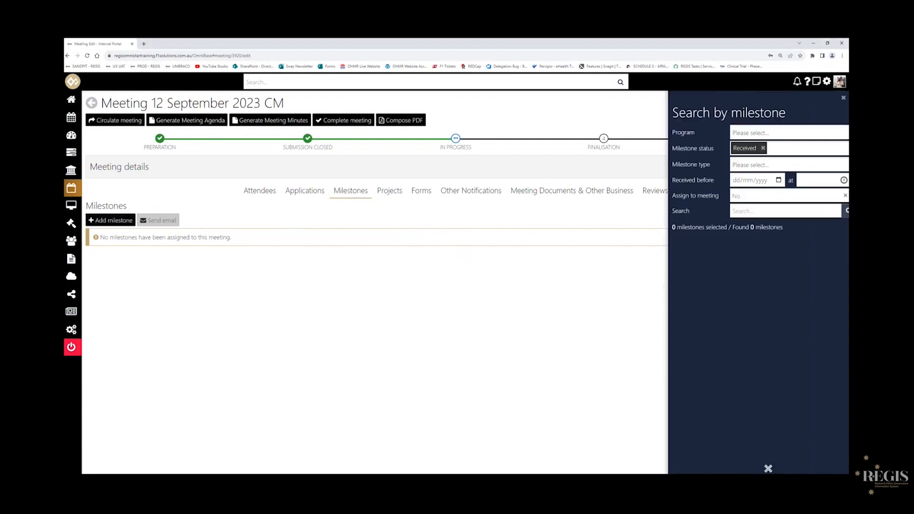
pyautogui.hotkey('ctrl', '-')
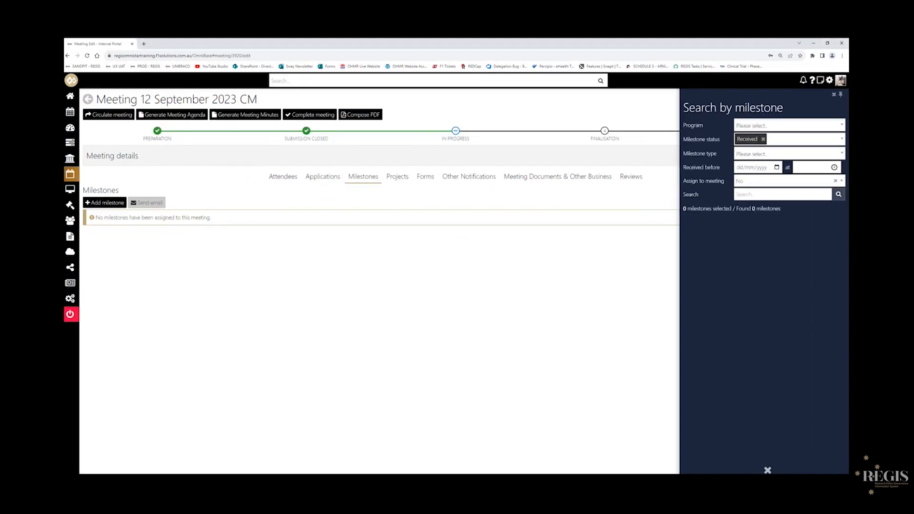
pyautogui.click(745, 195)
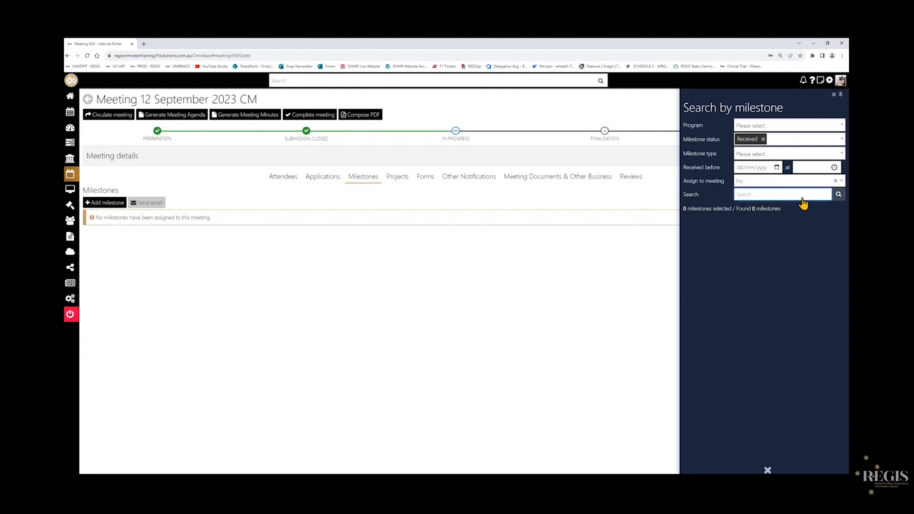
pyautogui.write('2023')
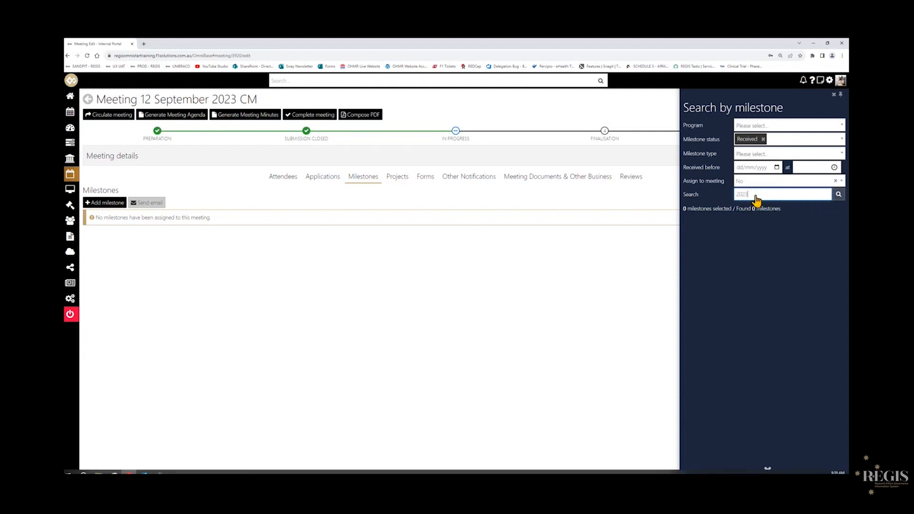
pyautogui.write('/ETH000')
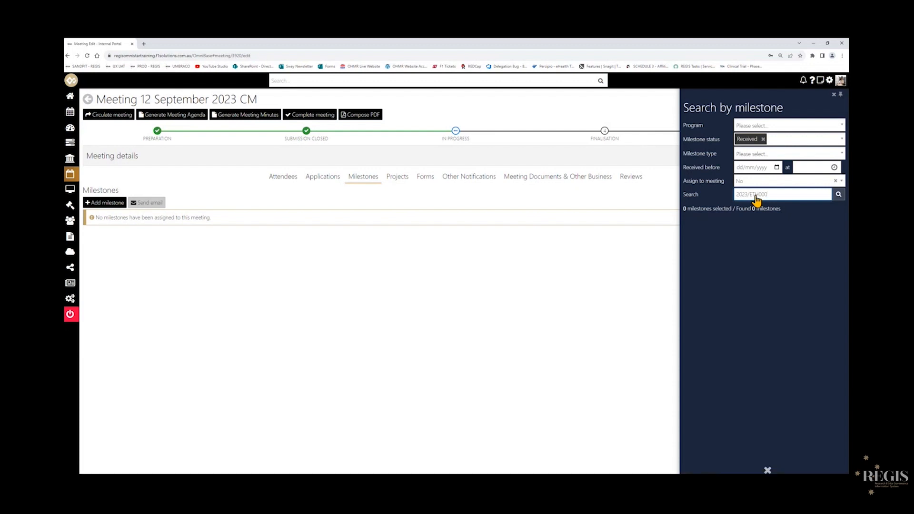
pyautogui.write('79')
pyautogui.press('Return')
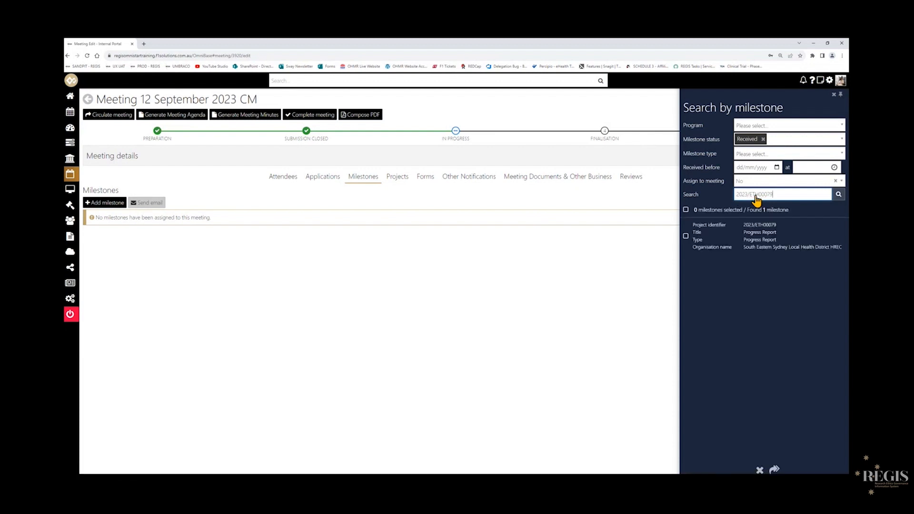
pyautogui.click(738, 246)
pyautogui.click(775, 469)
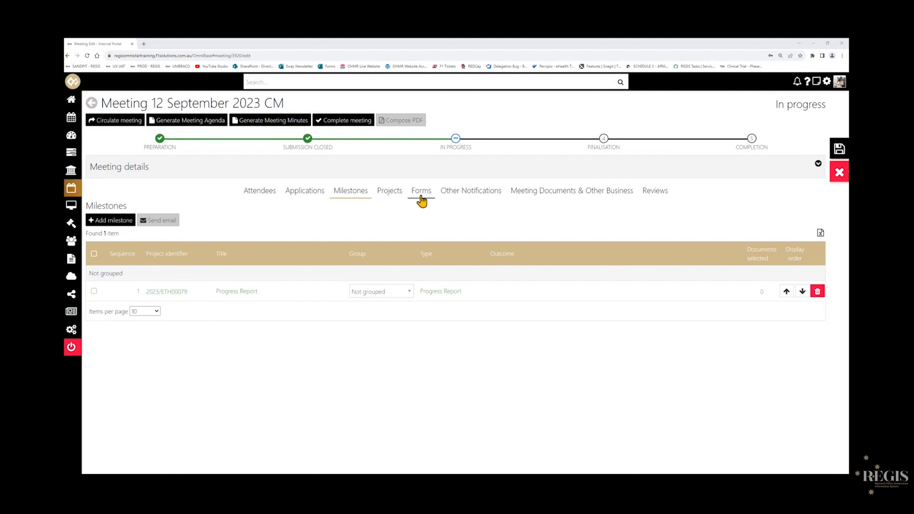
# Add all three forms of project 2023/ETH00079 to the meeting's forms.
pyautogui.click(421, 199)
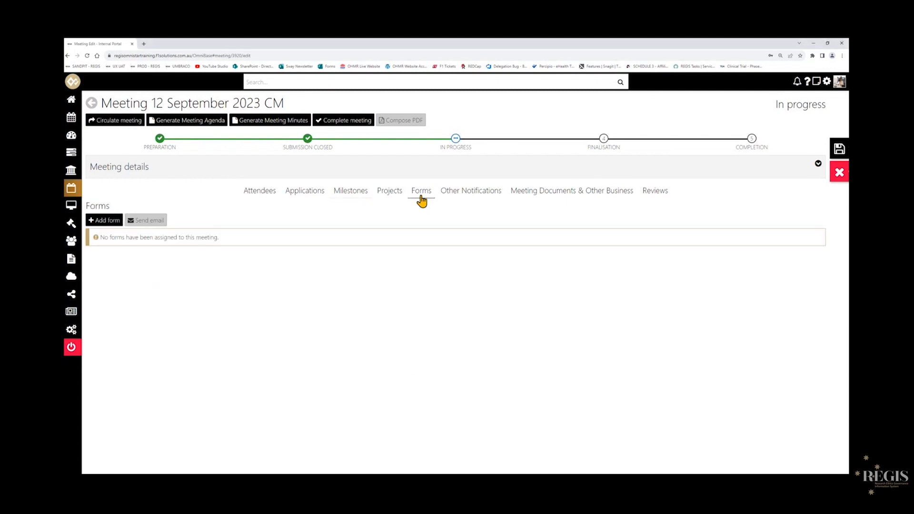
pyautogui.click(100, 224)
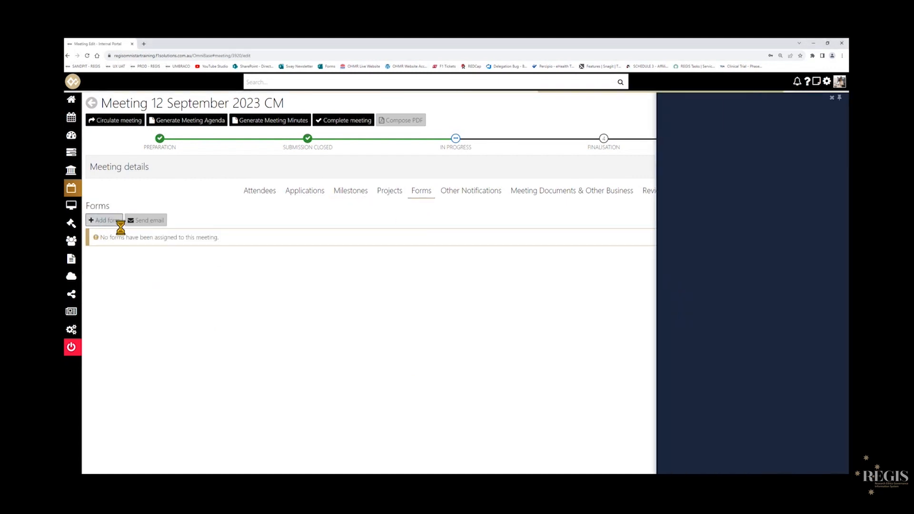
pyautogui.click(761, 196)
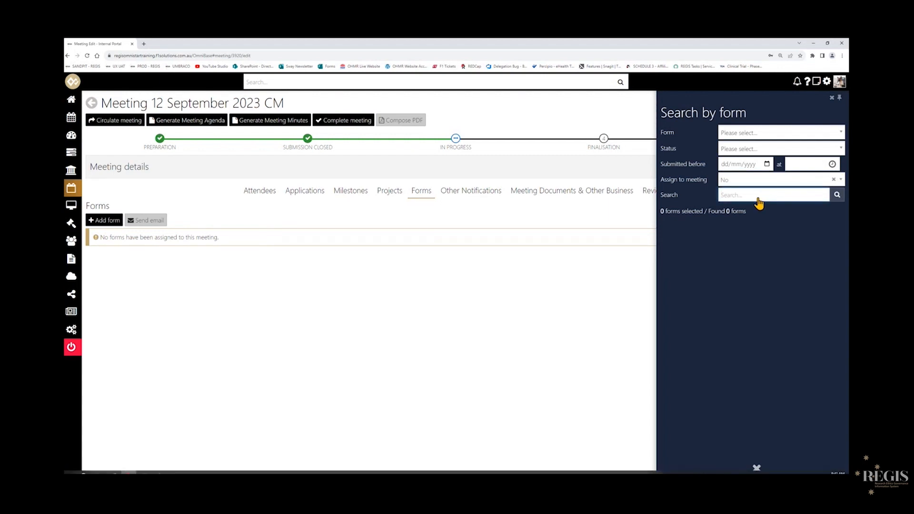
pyautogui.write('2023/ETH00079')
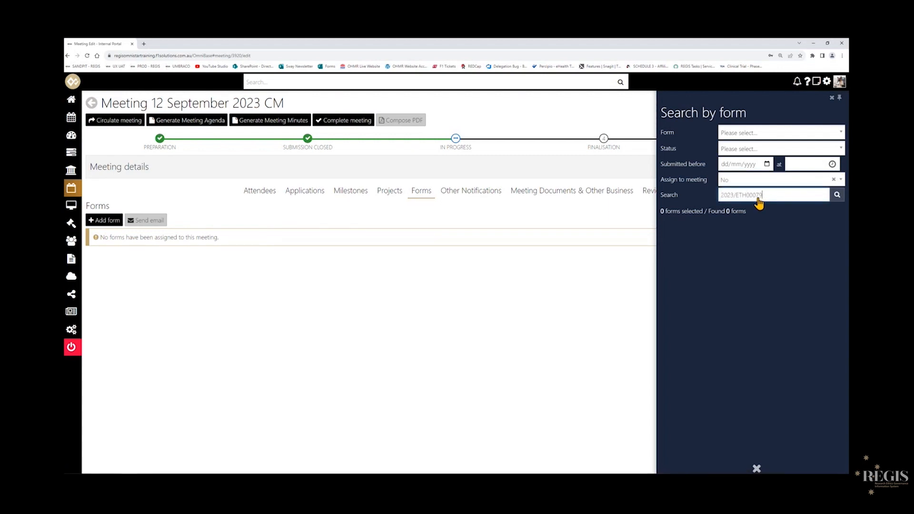
pyautogui.press('Return')
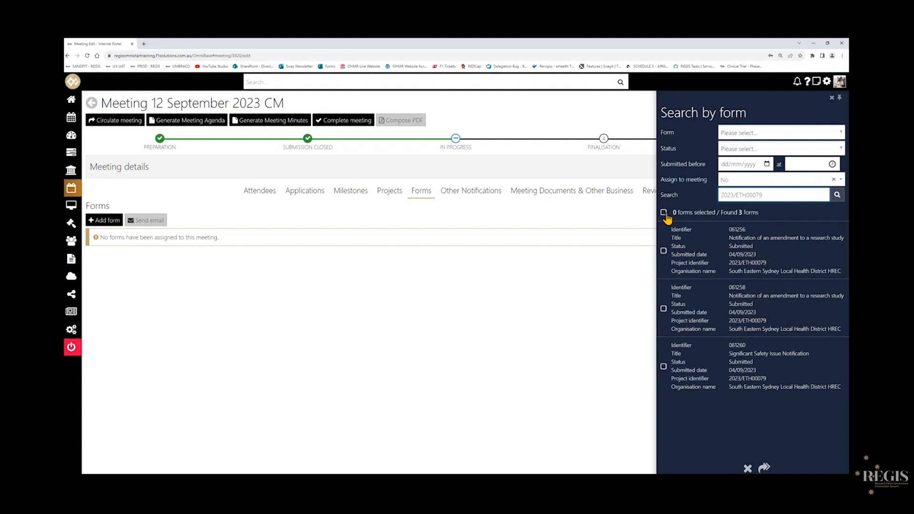
pyautogui.click(664, 213)
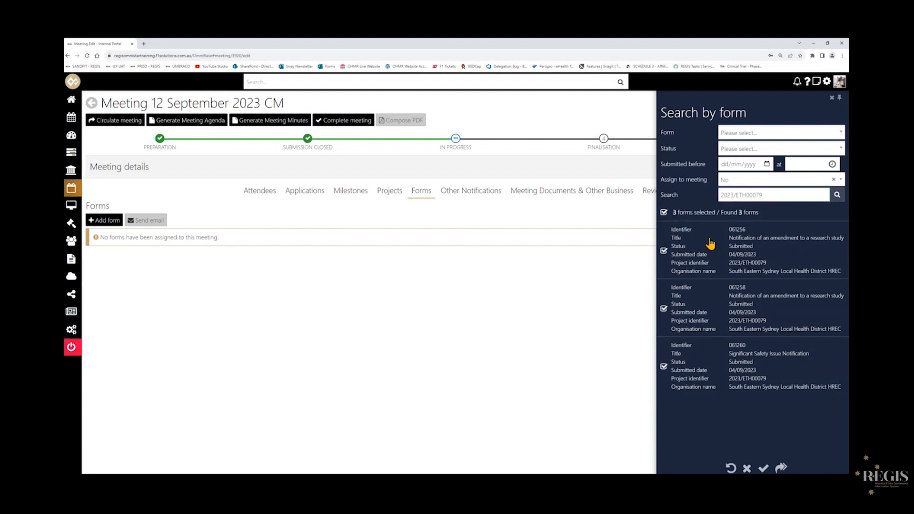
pyautogui.click(763, 468)
pyautogui.click(764, 468)
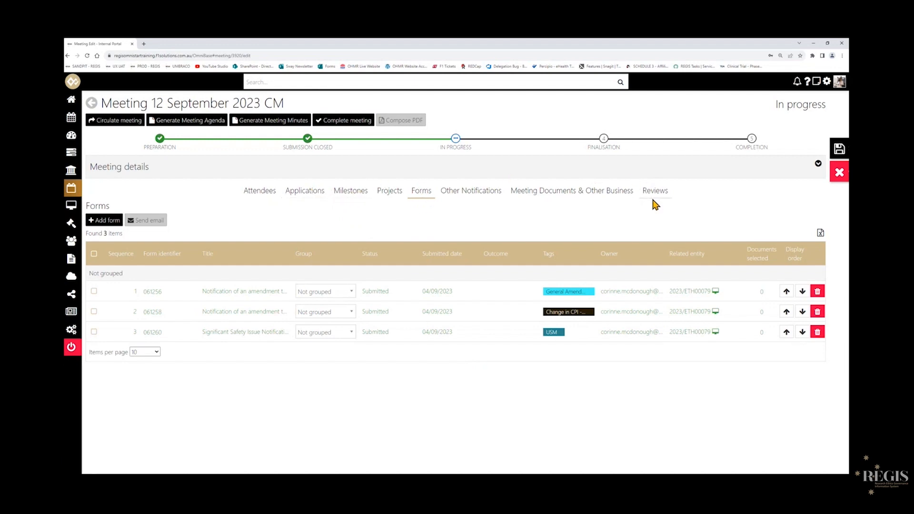
# Save the meeting, confirming the save although the meeting occurs in the past.
pyautogui.click(838, 149)
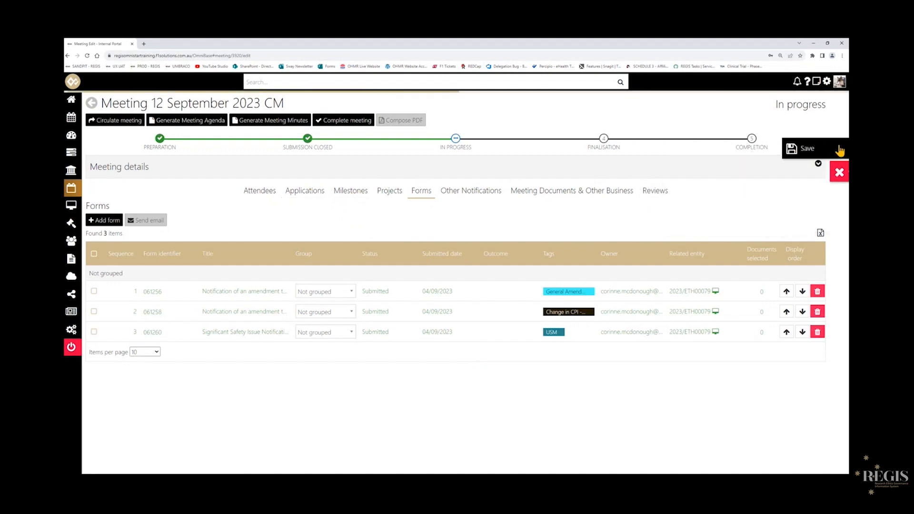
pyautogui.click(839, 150)
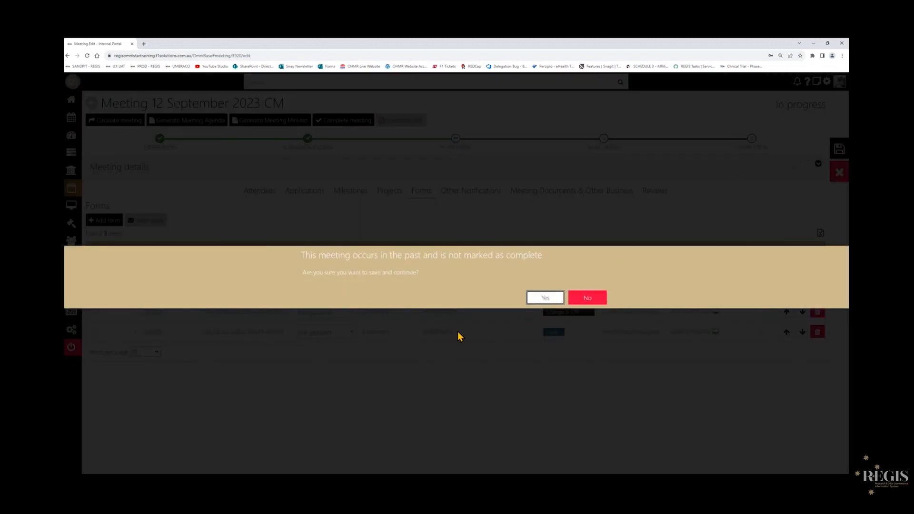
pyautogui.click(543, 300)
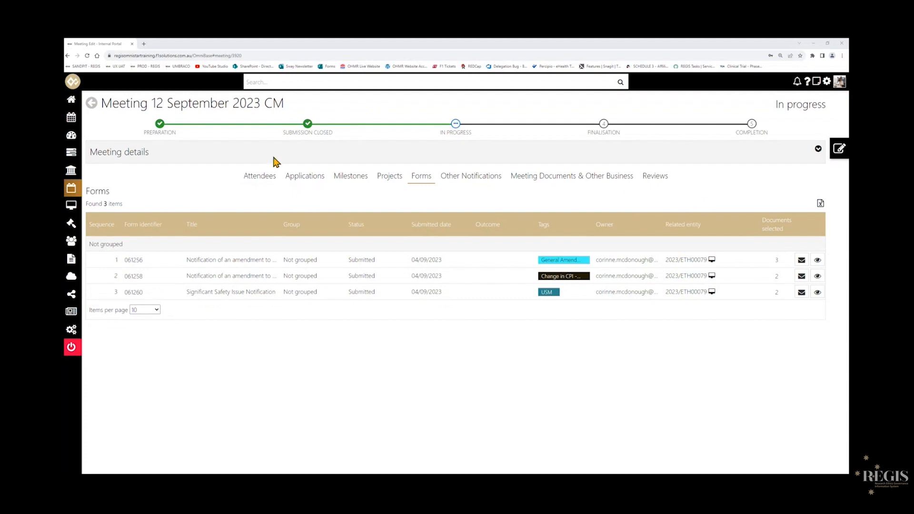
# Examine the meeting's attendees, applications, milestones, forms and reviews.
pyautogui.click(261, 177)
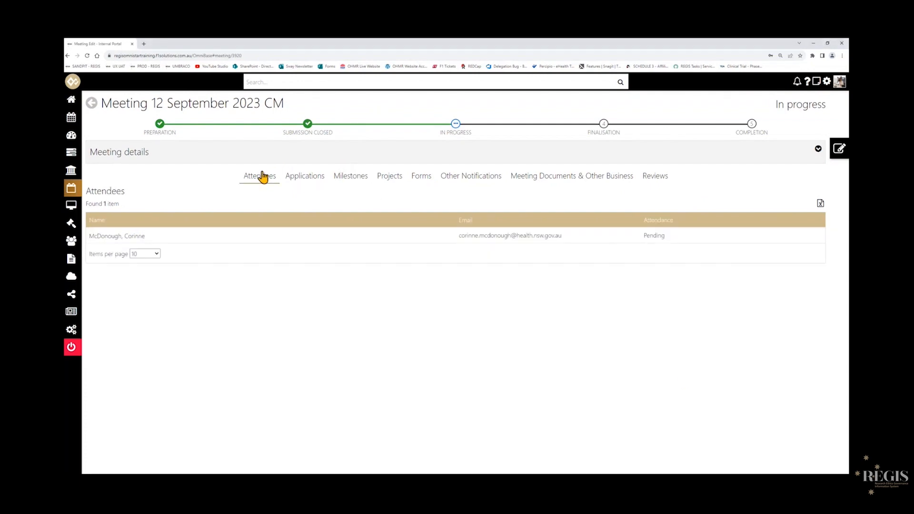
pyautogui.click(306, 178)
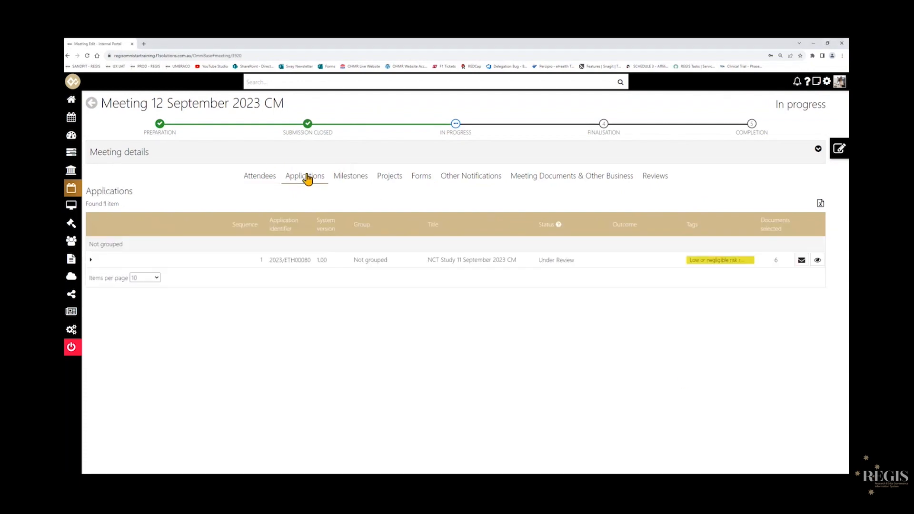
pyautogui.click(346, 179)
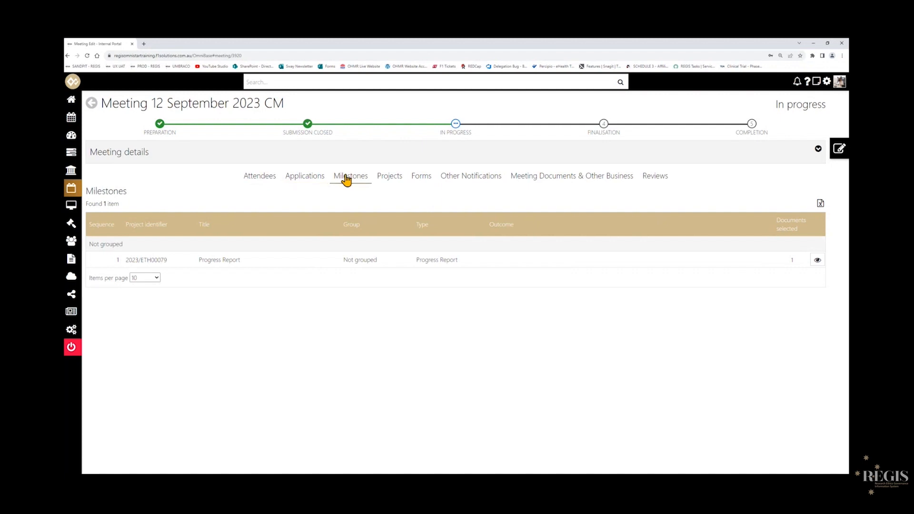
pyautogui.click(418, 184)
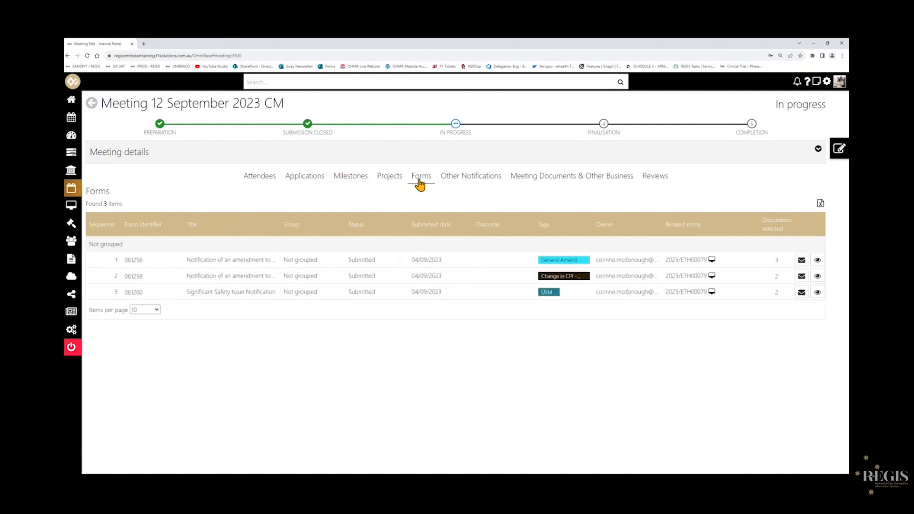
pyautogui.click(670, 186)
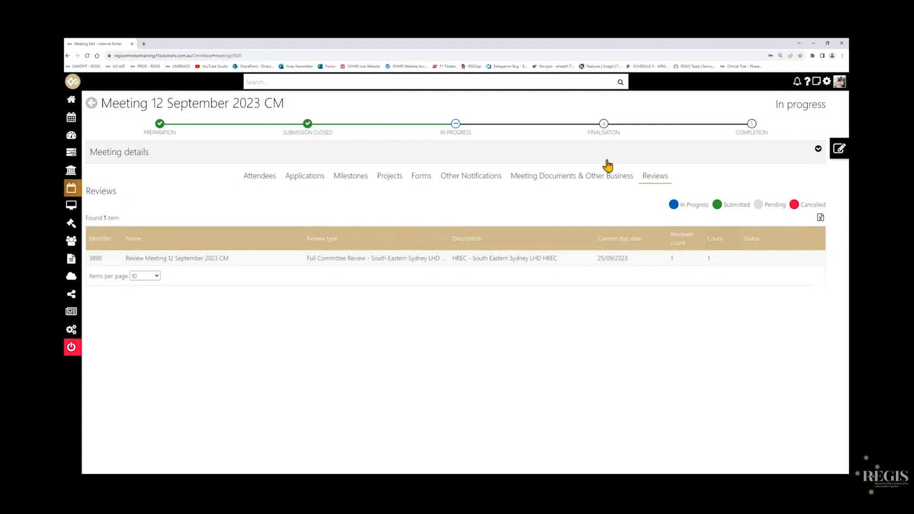
pyautogui.click(415, 178)
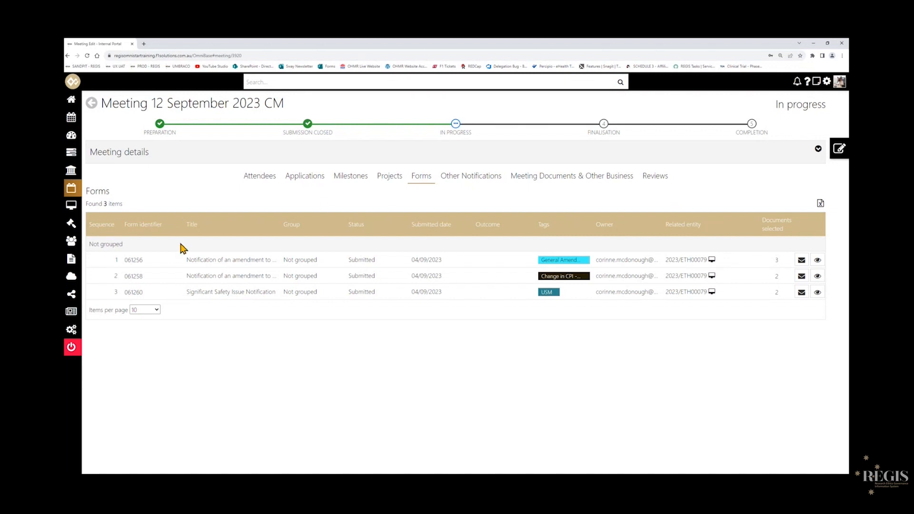
pyautogui.moveTo(82, 174)
# Find the review Review Meeting 12 September 2023 CM under Manage reviews and open it for editing.
pyautogui.click(657, 183)
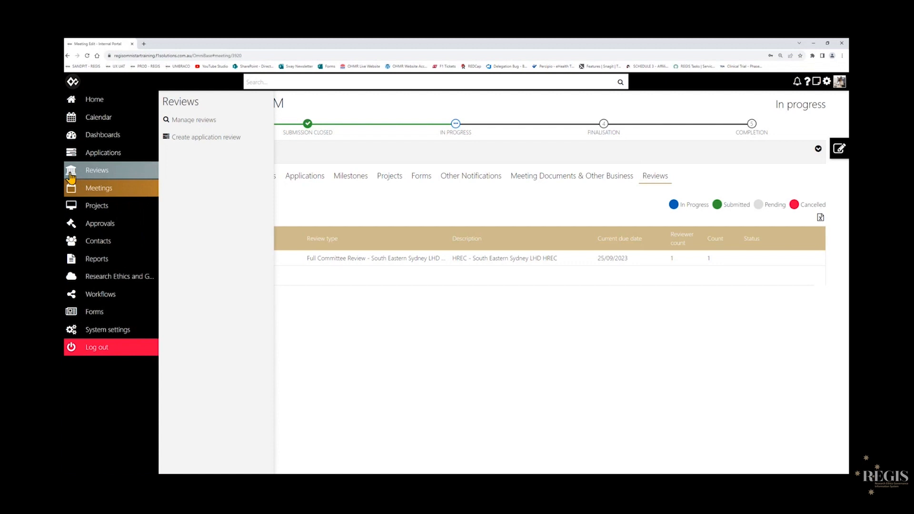
pyautogui.click(71, 176)
pyautogui.click(322, 154)
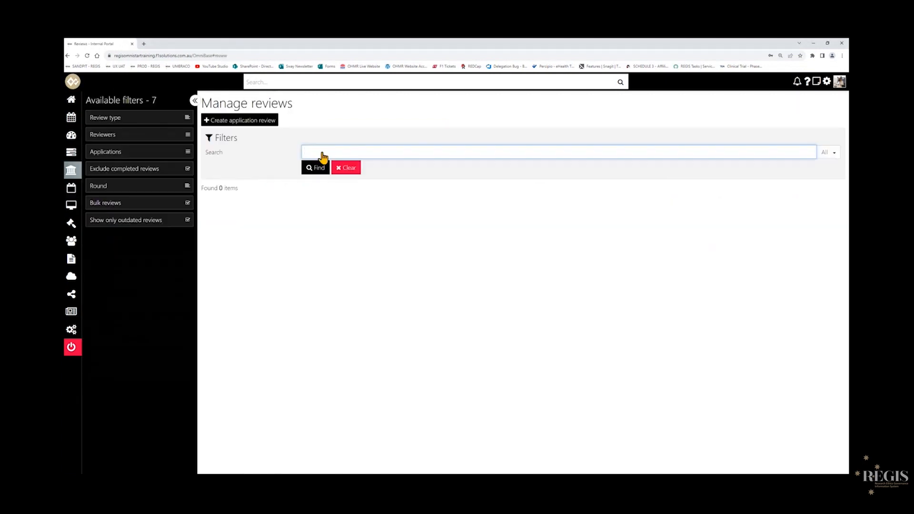
pyautogui.write('Review Meeting 12 September 2023 CM')
pyautogui.click(316, 168)
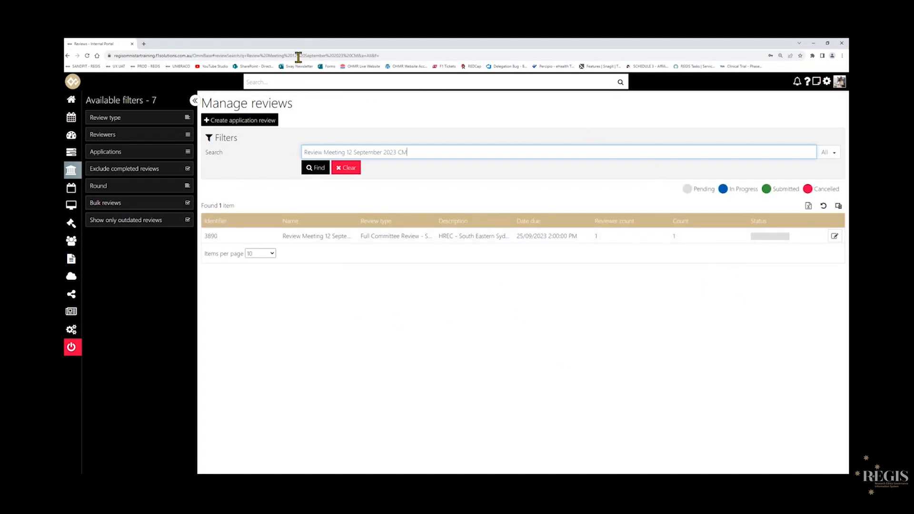
pyautogui.click(195, 100)
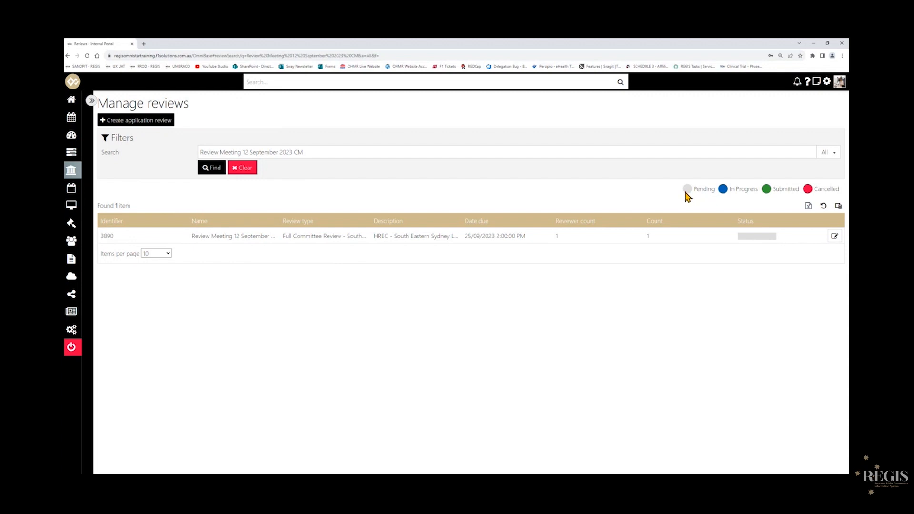
pyautogui.click(835, 238)
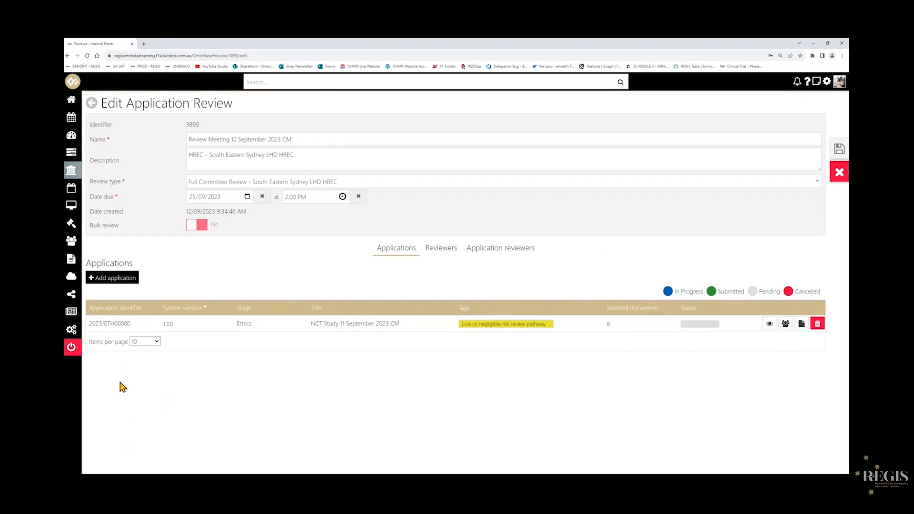
# Check the review's reviewers and application reviewers.
pyautogui.click(431, 254)
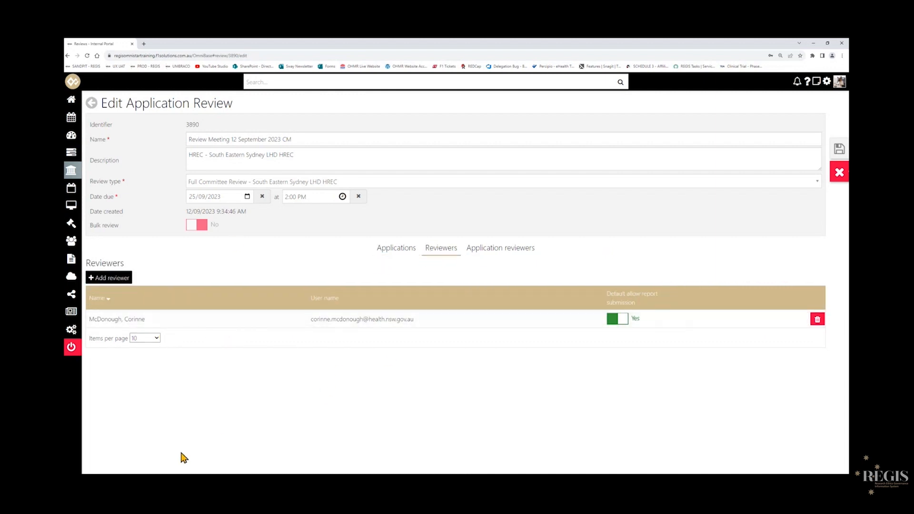
pyautogui.click(480, 252)
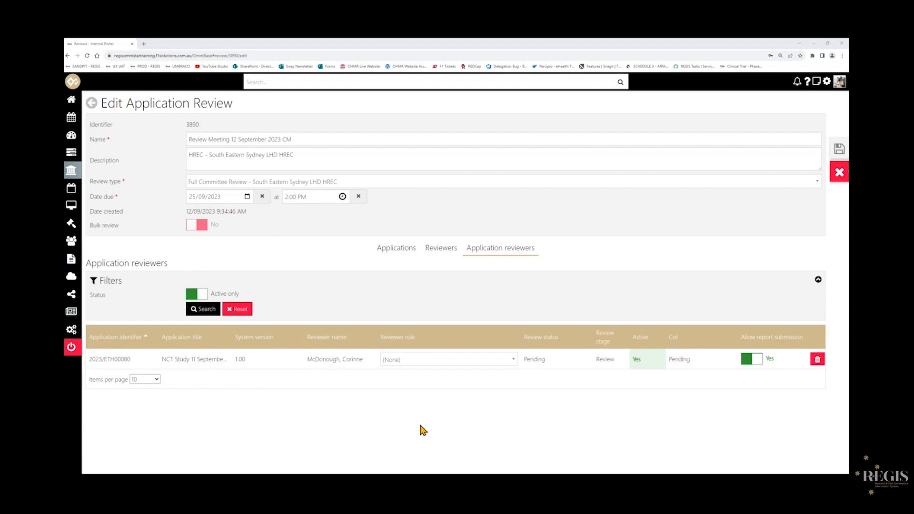
pyautogui.click(396, 248)
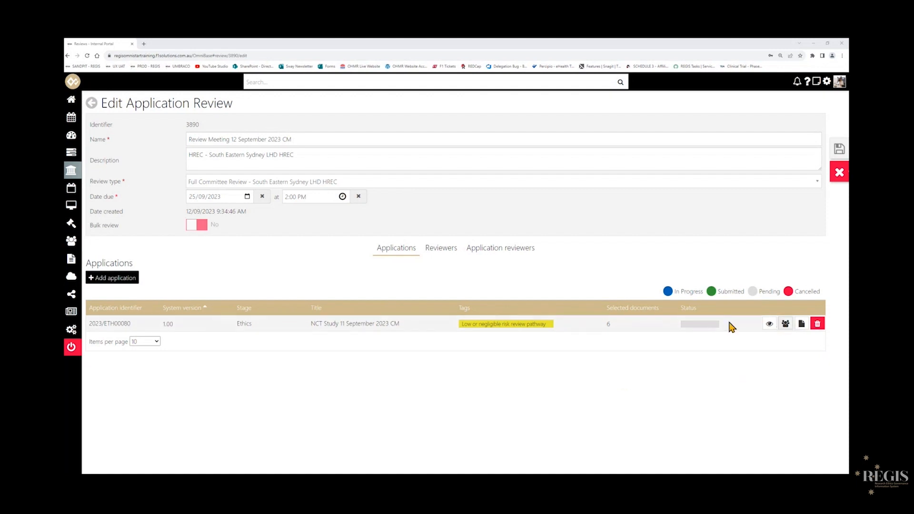
# Open the application's document selection and keep only the HREA PDF, NCT Master PICF and Study Protocol documents selected.
pyautogui.click(803, 326)
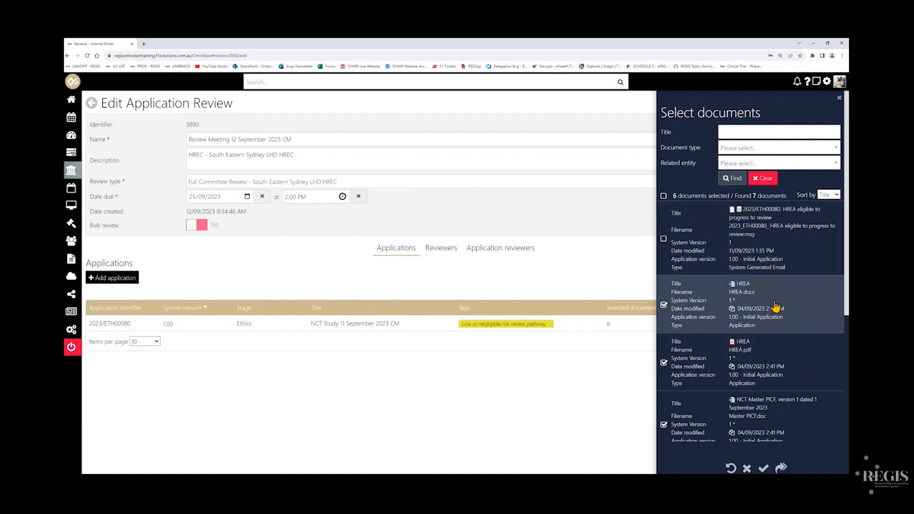
pyautogui.scroll(-1, 774, 304)
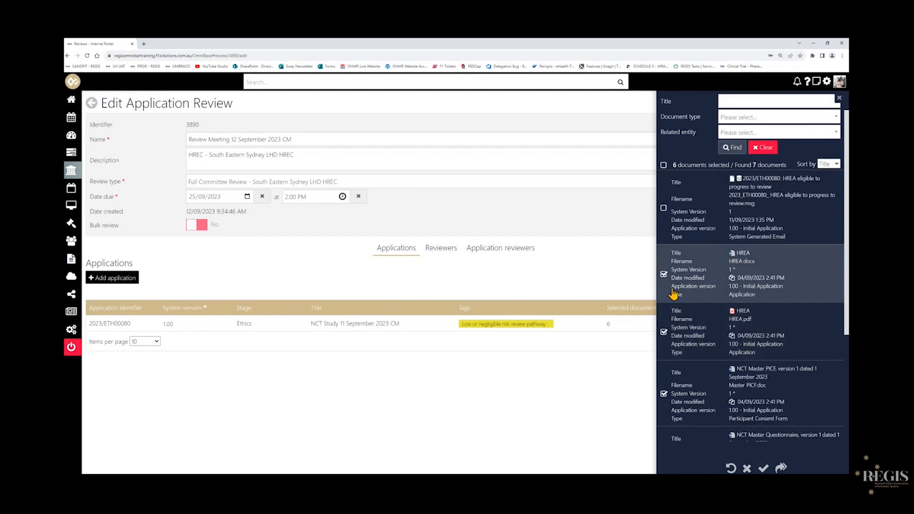
pyautogui.click(664, 274)
pyautogui.scroll(-3, 755, 297)
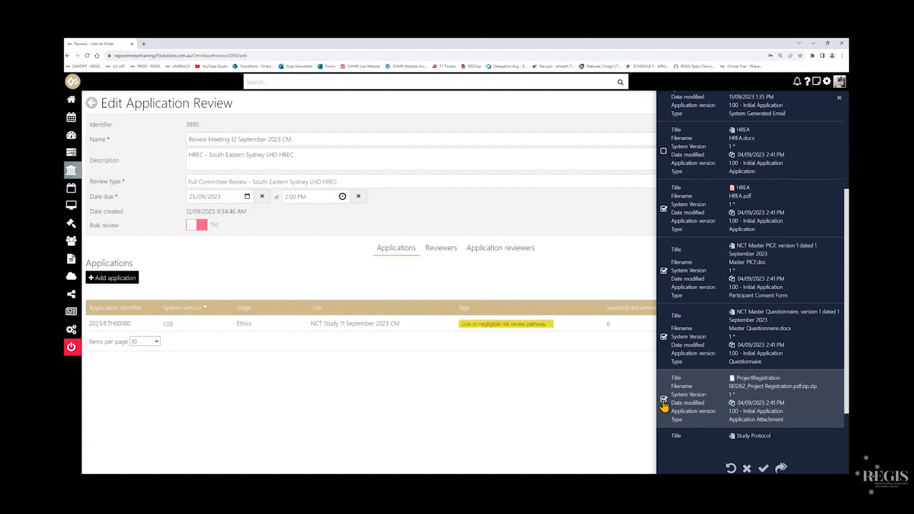
pyautogui.click(663, 400)
pyautogui.scroll(-1, 665, 406)
pyautogui.click(664, 412)
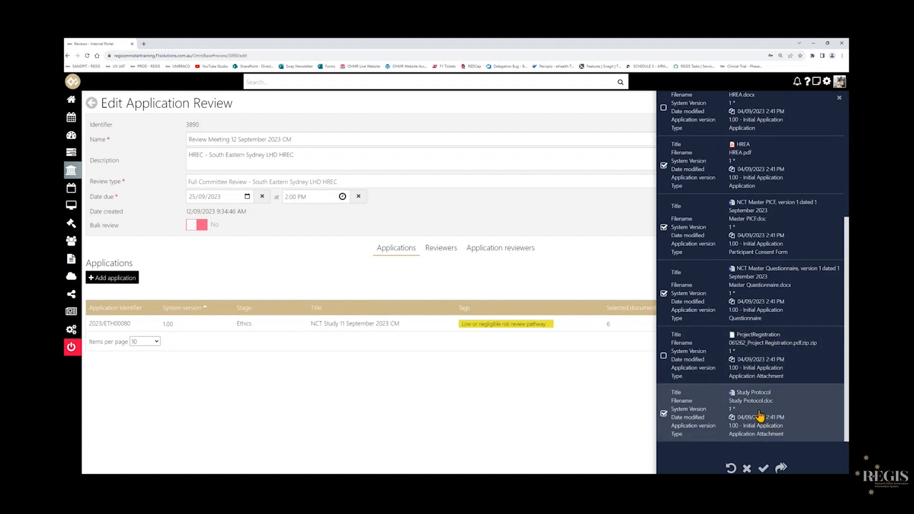
pyautogui.scroll(2, 760, 417)
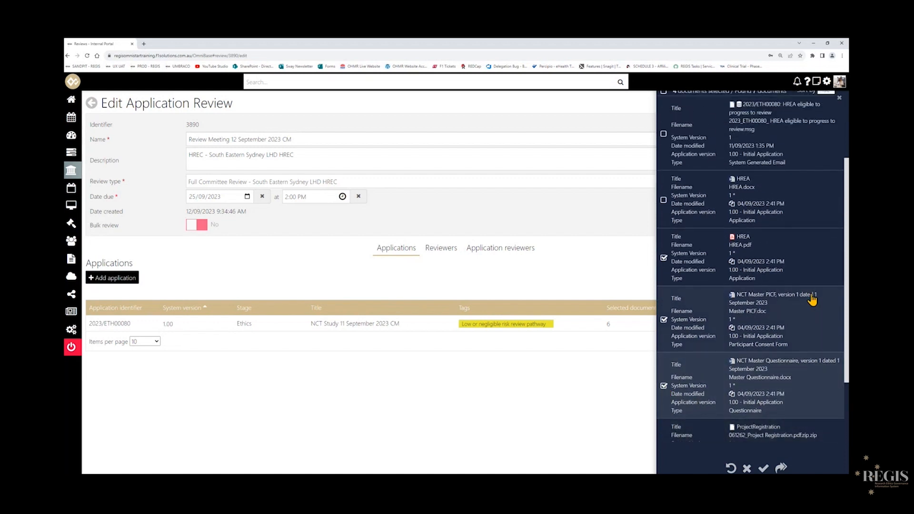
pyautogui.scroll(-2, 775, 414)
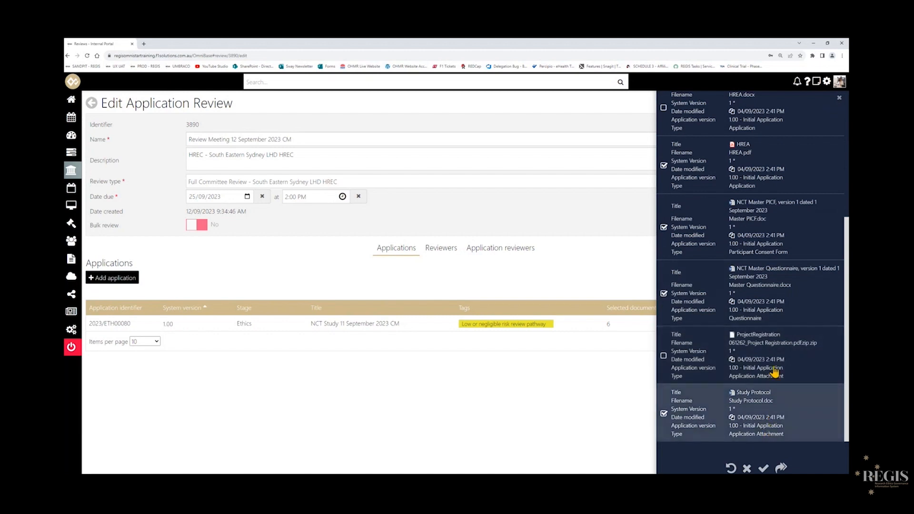
pyautogui.click(663, 293)
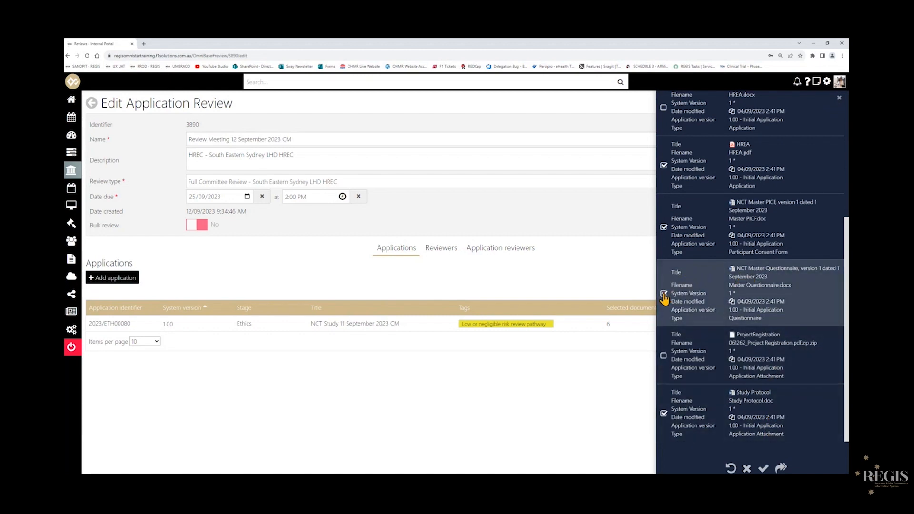
pyautogui.scroll(5, 790, 328)
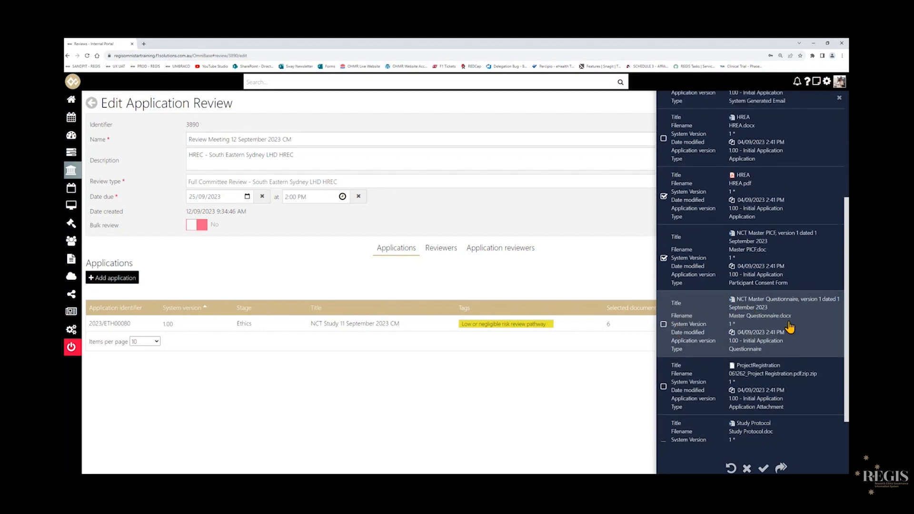
pyautogui.scroll(-3, 790, 328)
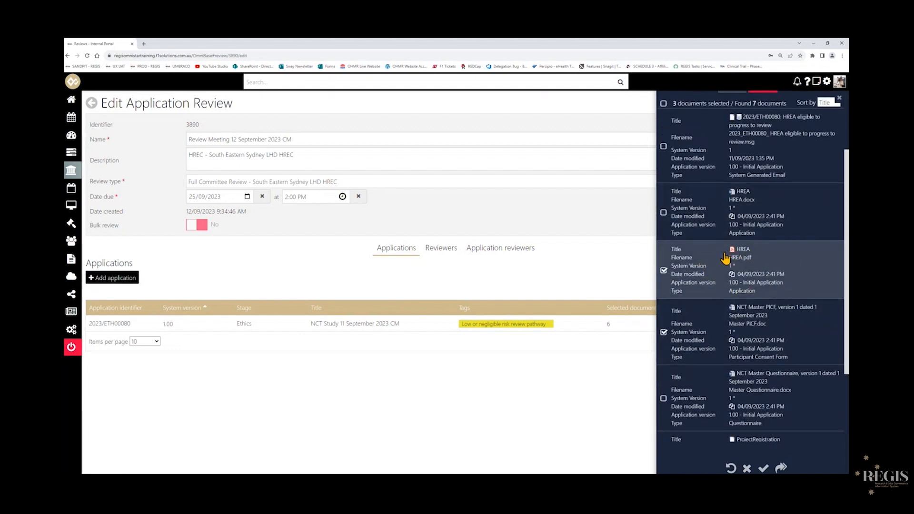
pyautogui.scroll(-2, 726, 260)
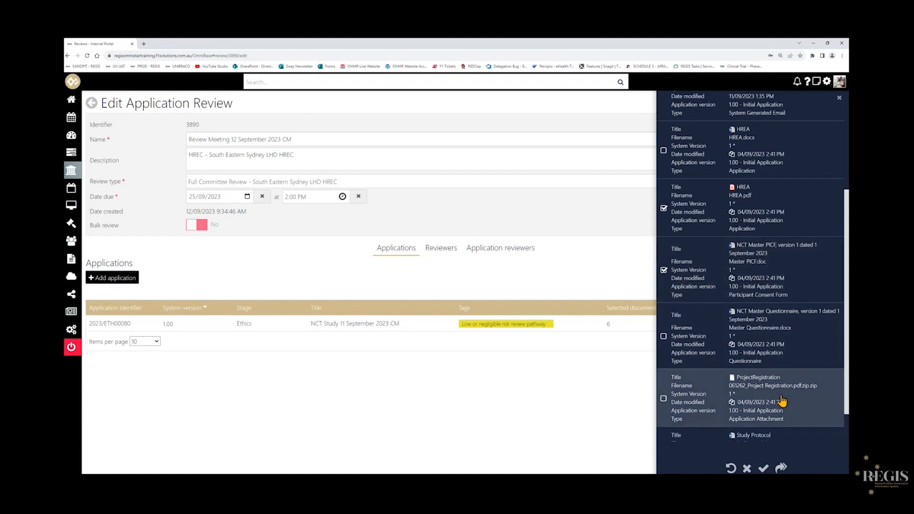
pyautogui.scroll(-2, 782, 409)
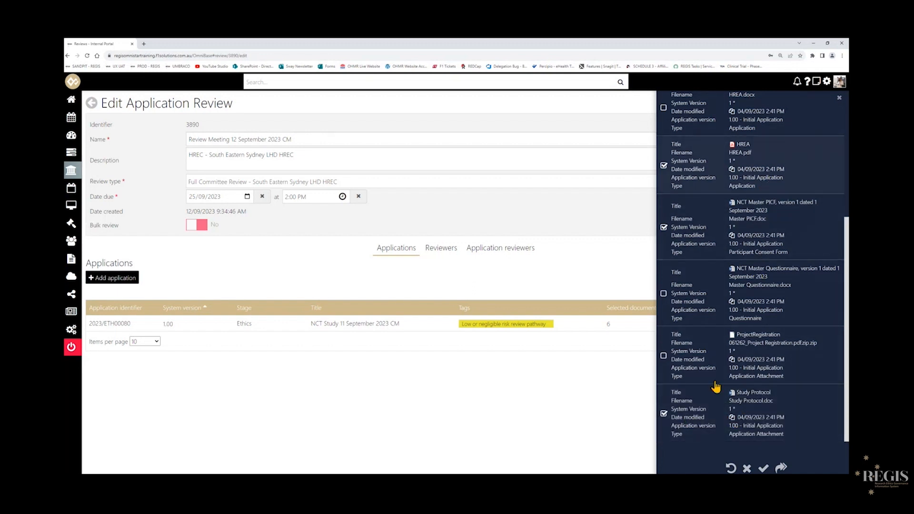
pyautogui.click(764, 469)
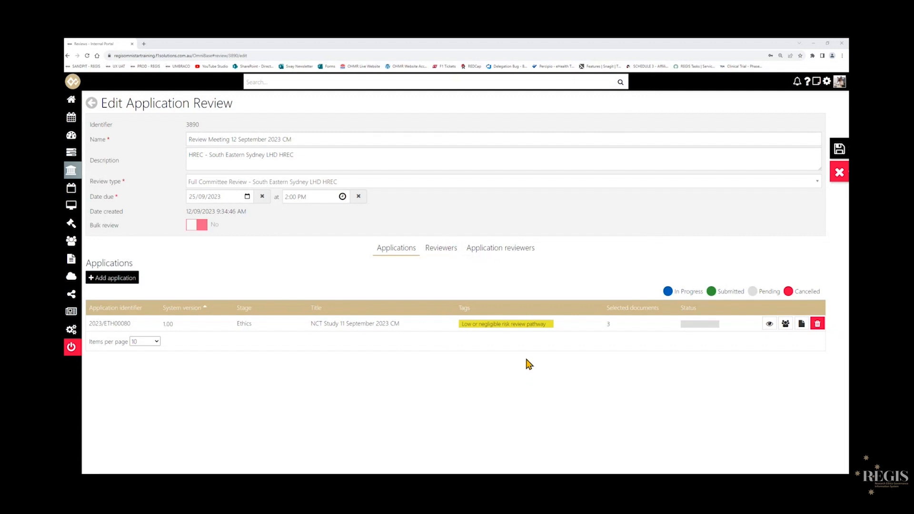
# Set the application reviewer's role to Lead Reviewer and save the review.
pyautogui.click(495, 251)
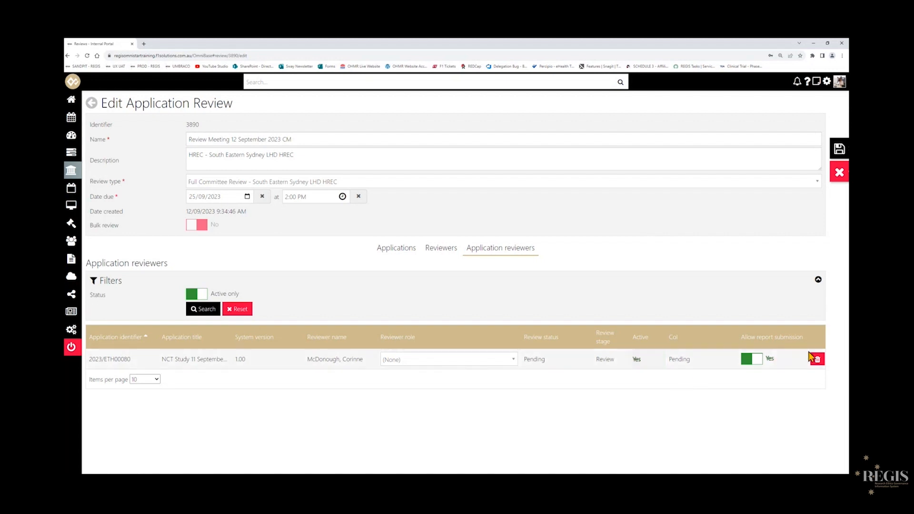
pyautogui.click(482, 362)
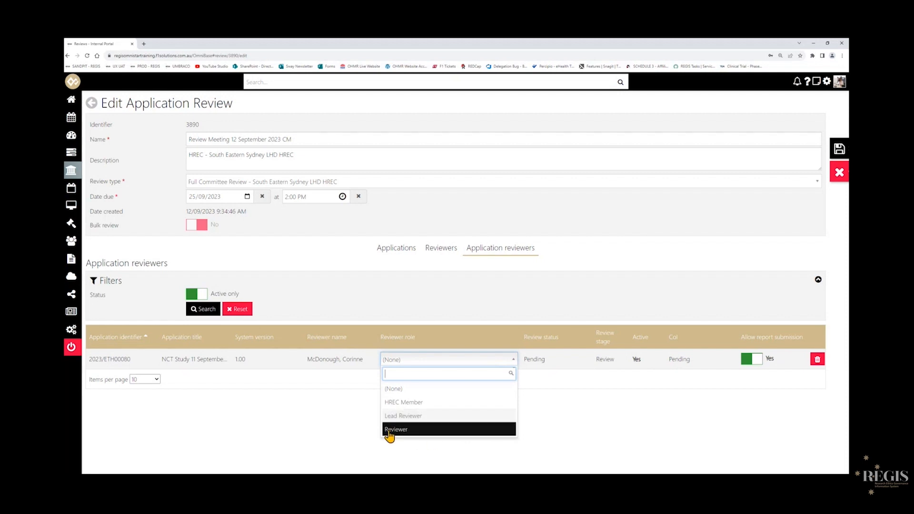
pyautogui.click(444, 419)
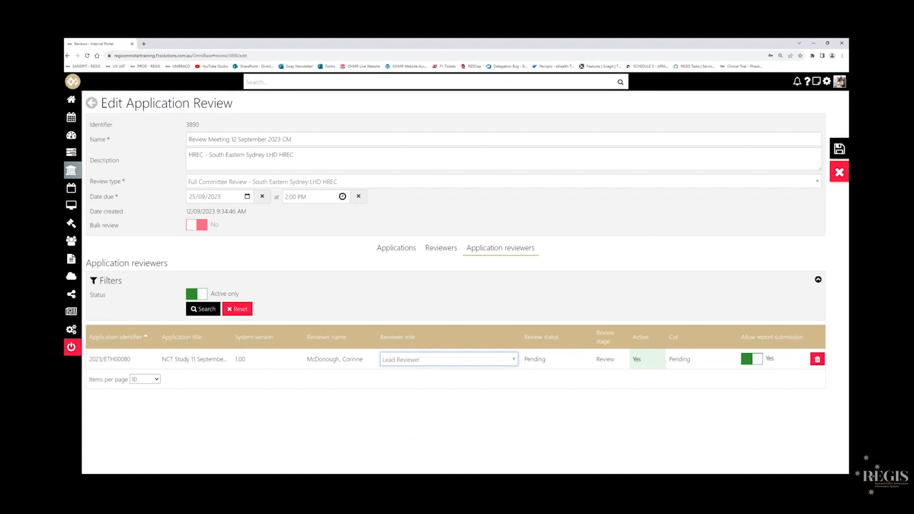
pyautogui.click(455, 251)
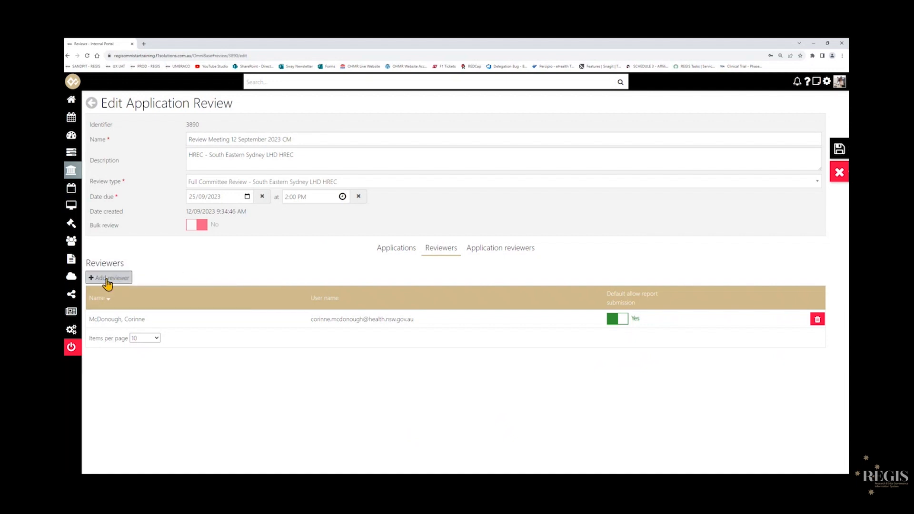
pyautogui.click(489, 259)
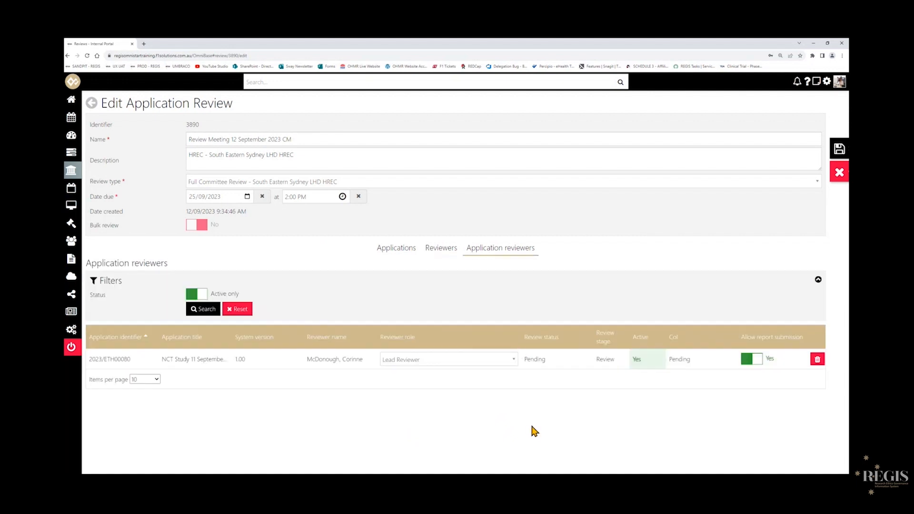
pyautogui.click(399, 256)
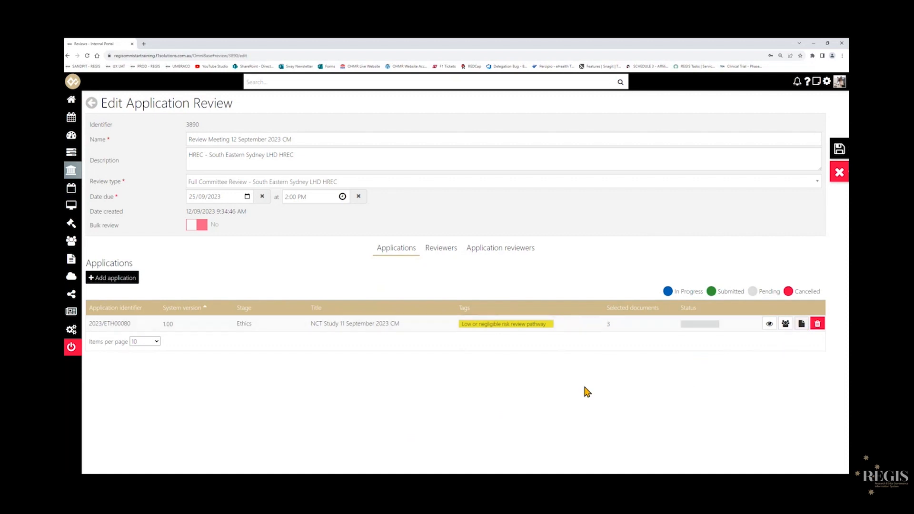
pyautogui.click(442, 255)
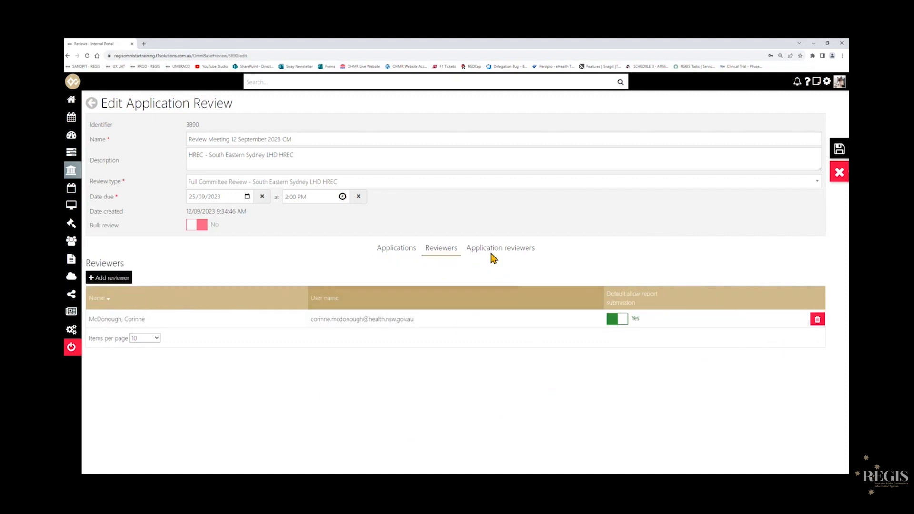
pyautogui.click(488, 254)
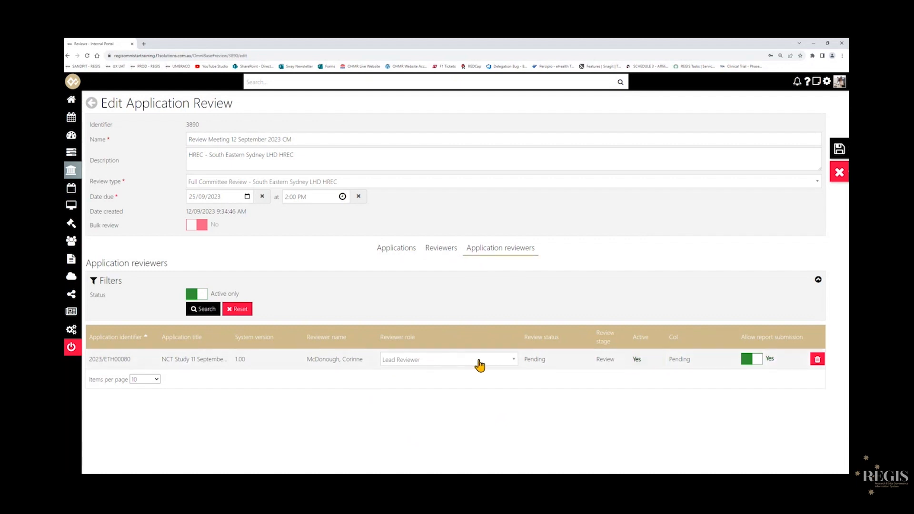
pyautogui.click(630, 363)
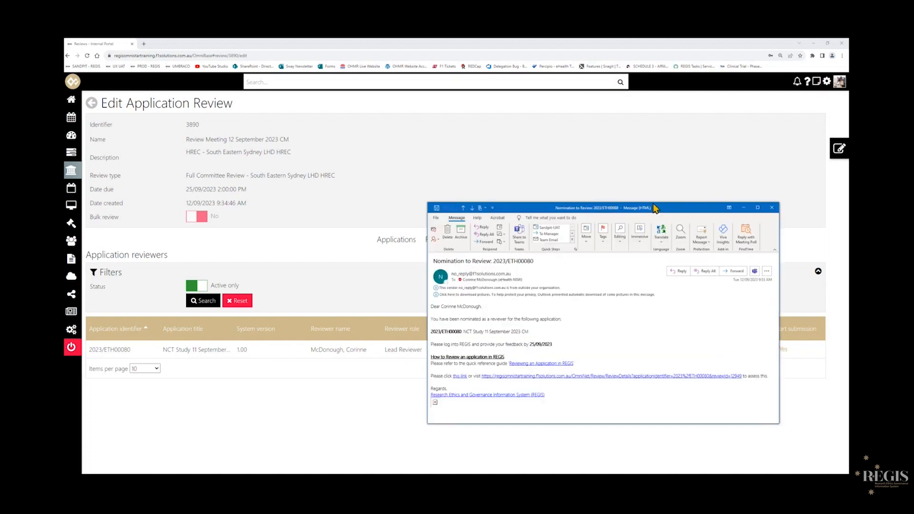
# Switch to Outlook and read the reviewer's nomination email for application 2023/ETH00080.
pyautogui.moveTo(660, 209); pyautogui.dragTo(550, 175)
pyautogui.scroll(7, 398, 286)
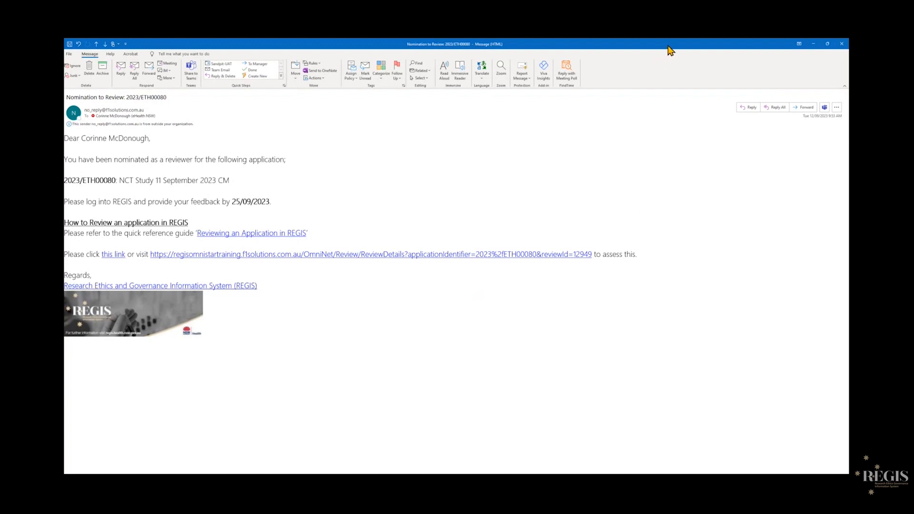
pyautogui.moveTo(668, 46); pyautogui.dragTo(593, 265)
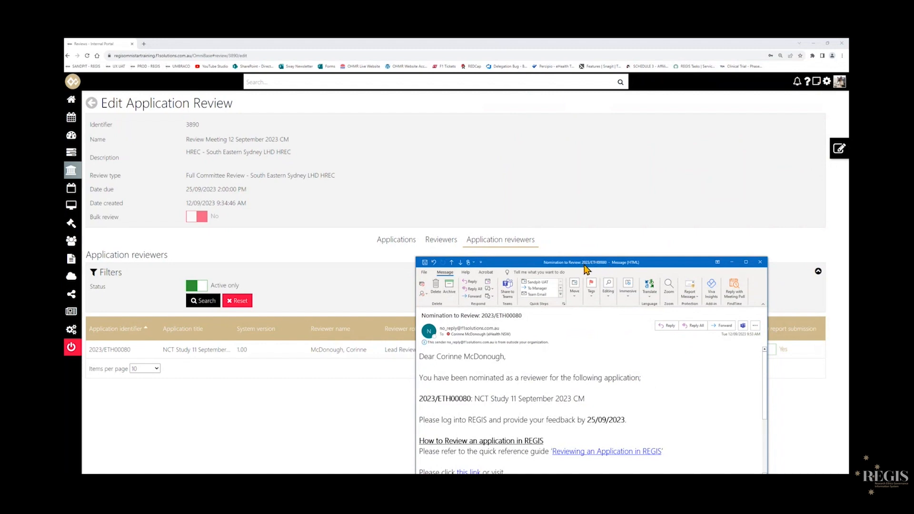
pyautogui.moveTo(583, 265); pyautogui.dragTo(575, 259)
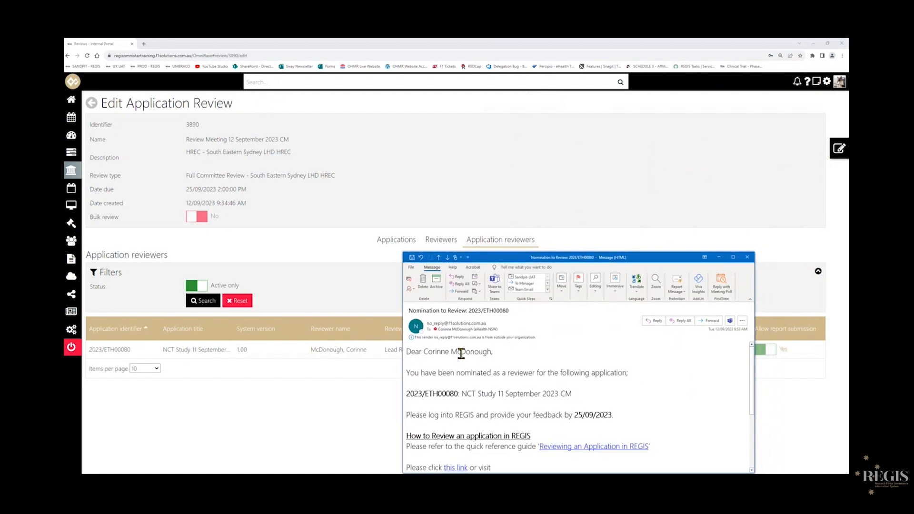
pyautogui.moveTo(642, 262); pyautogui.dragTo(503, 192)
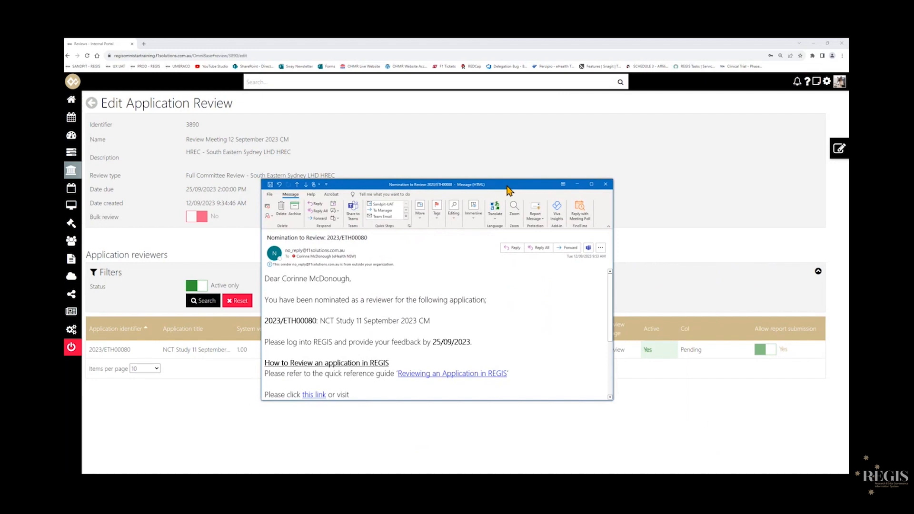
pyautogui.click(591, 184)
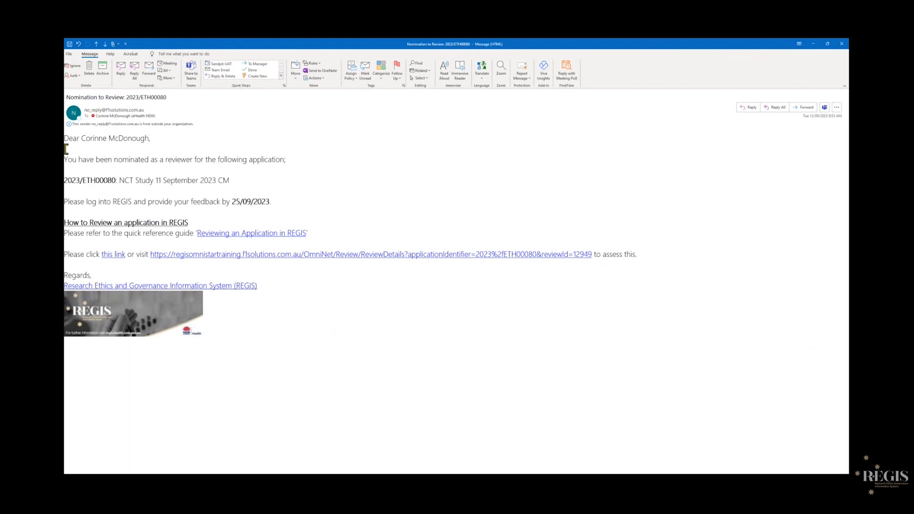
pyautogui.moveTo(82, 138); pyautogui.dragTo(150, 139)
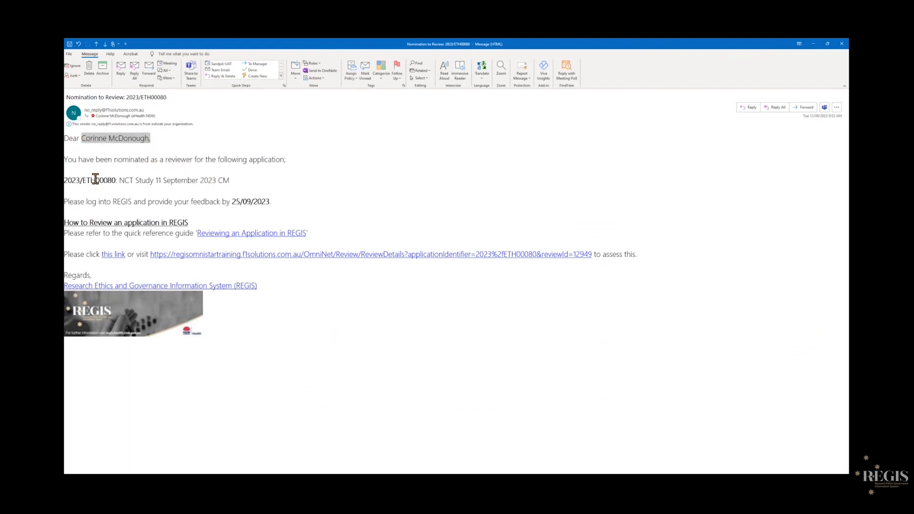
pyautogui.moveTo(72, 181); pyautogui.dragTo(266, 201)
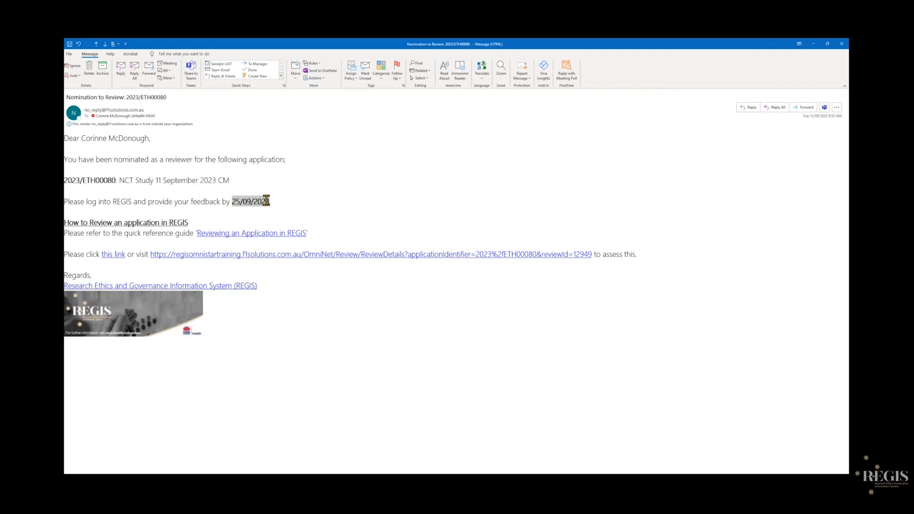
pyautogui.moveTo(431, 44); pyautogui.dragTo(549, 139)
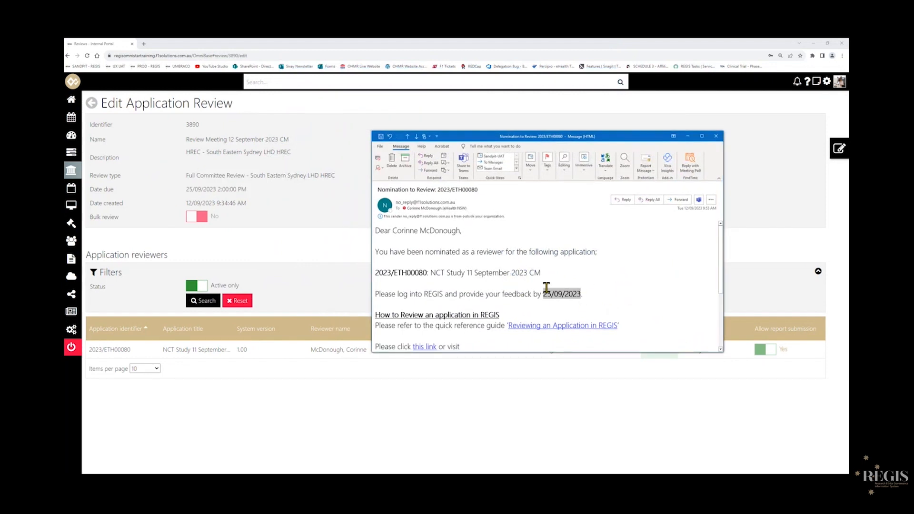
pyautogui.click(702, 137)
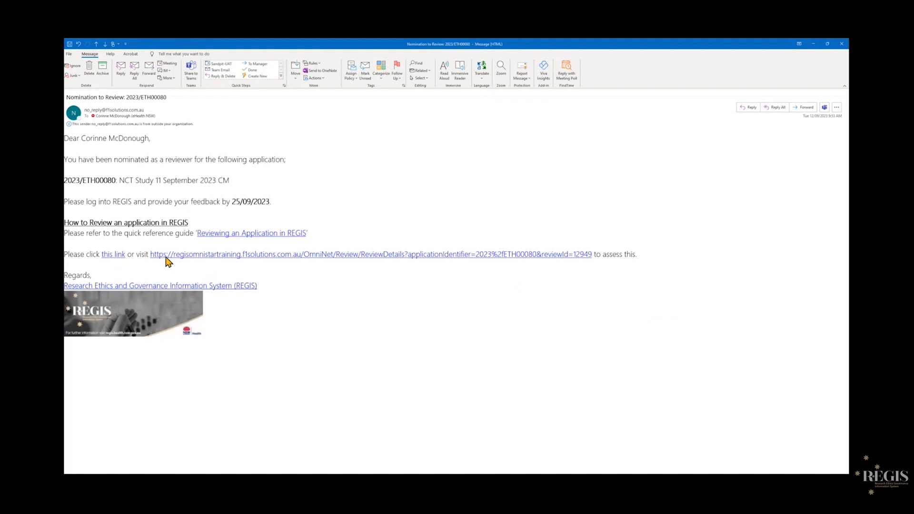
pyautogui.click(111, 257)
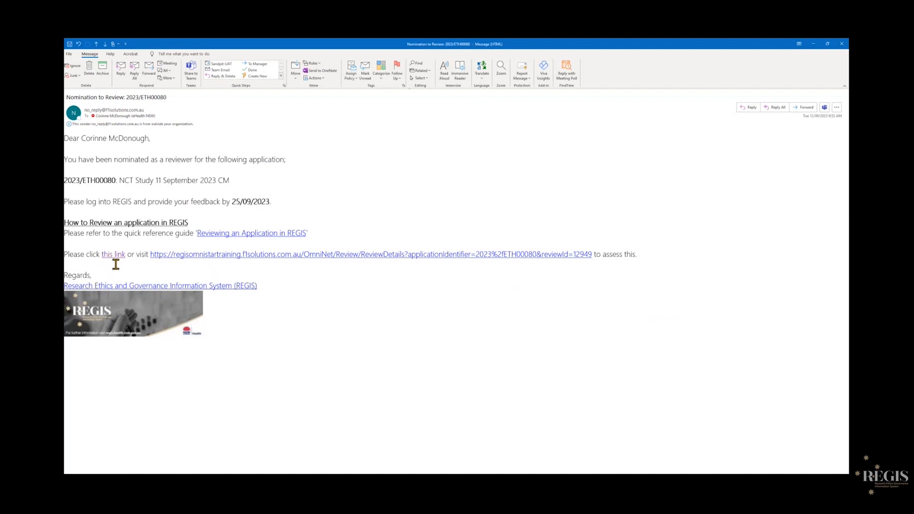
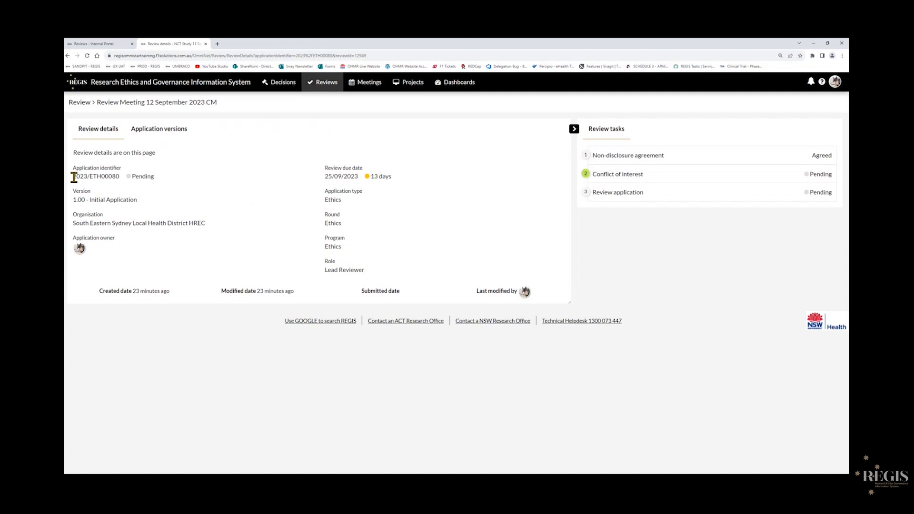
# Review the application identifier, version, organisation and review due date on the review details page.
pyautogui.moveTo(74, 177); pyautogui.dragTo(120, 176)
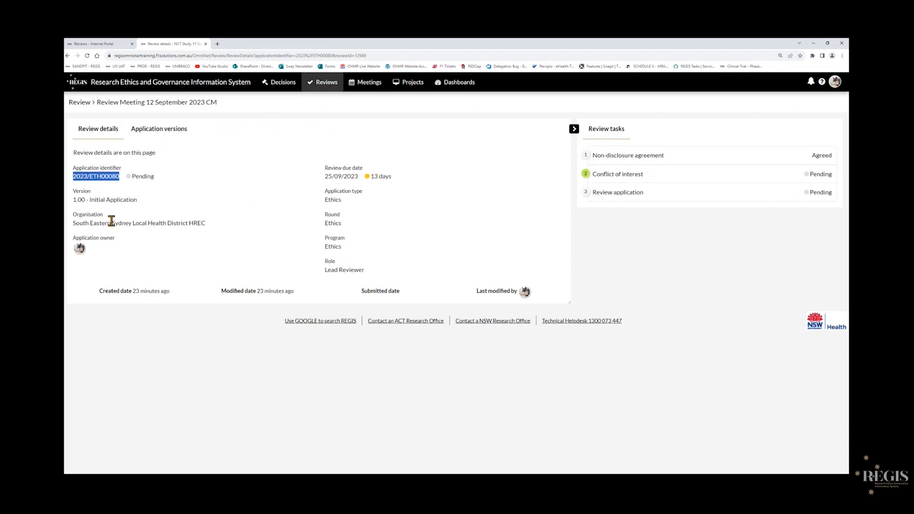
pyautogui.moveTo(78, 200); pyautogui.dragTo(148, 201)
pyautogui.click(96, 220)
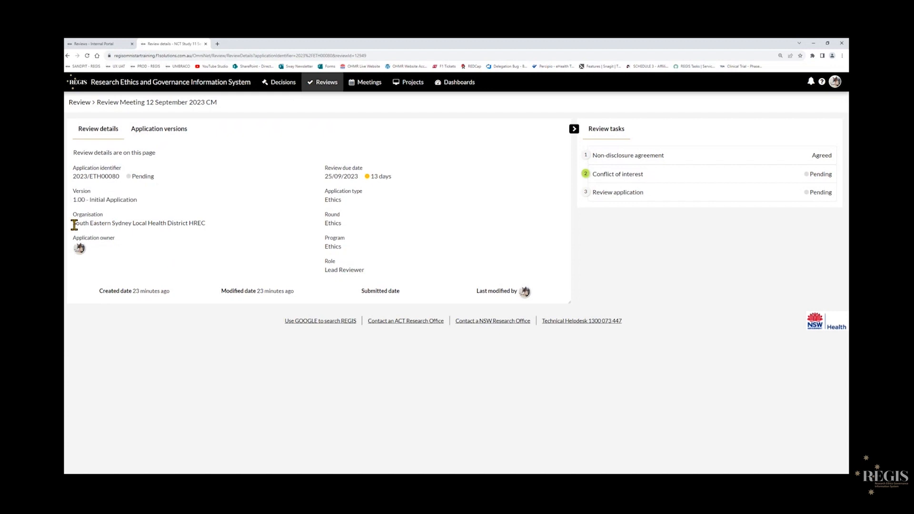
pyautogui.moveTo(77, 224); pyautogui.dragTo(204, 220)
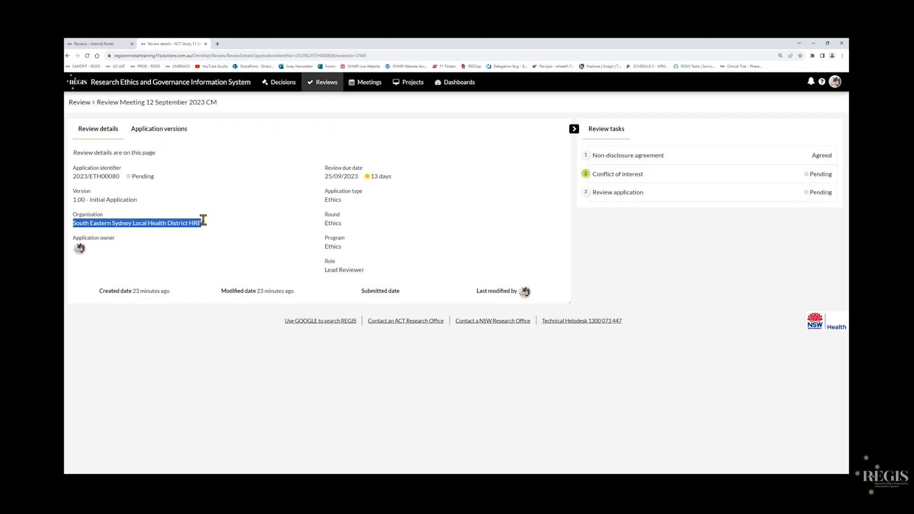
pyautogui.click(119, 267)
pyautogui.moveTo(81, 251)
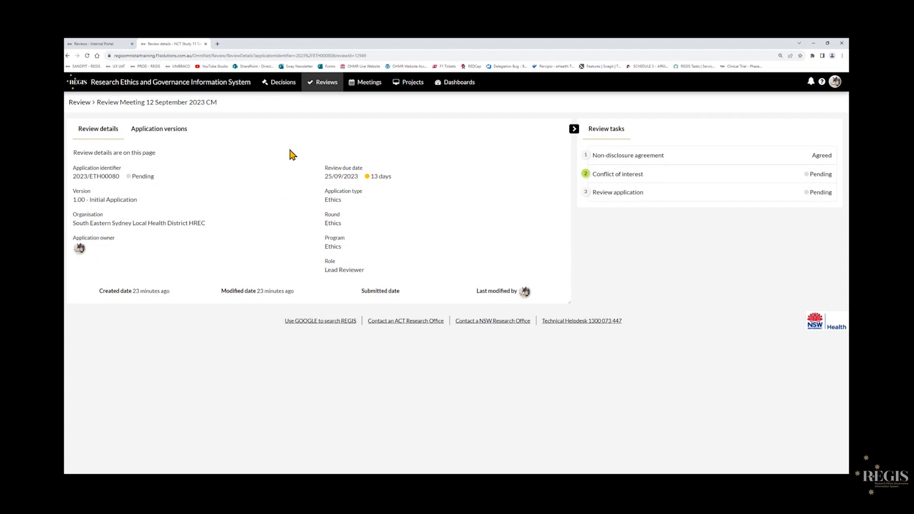
pyautogui.moveTo(327, 178)
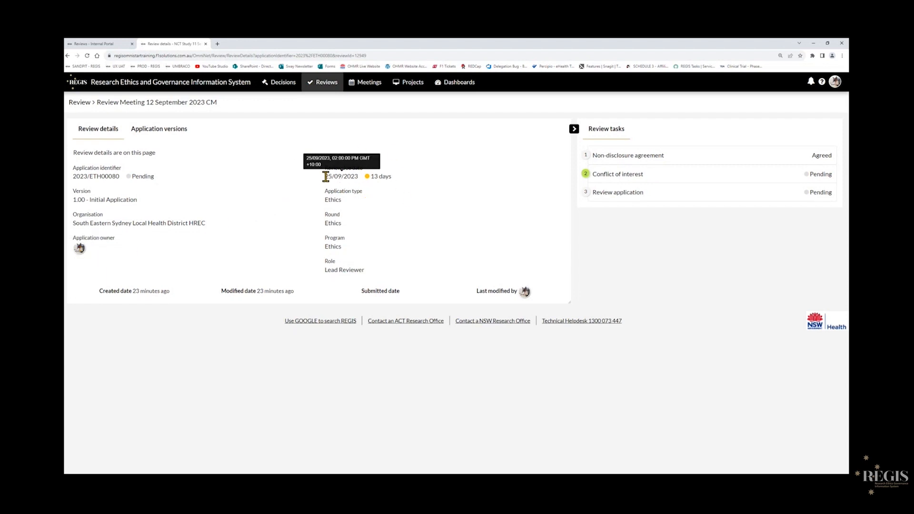
pyautogui.moveTo(325, 178); pyautogui.dragTo(360, 180)
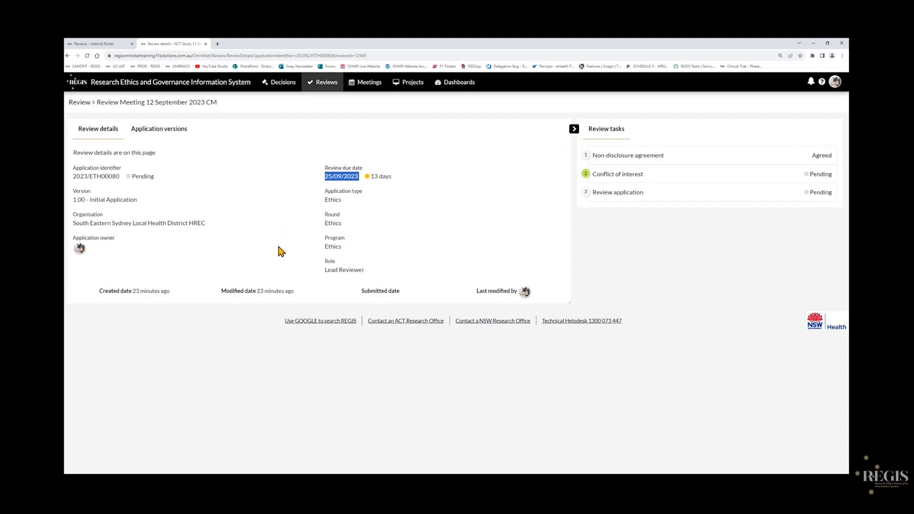
pyautogui.rightClick(205, 89)
pyautogui.click(224, 92)
pyautogui.click(241, 45)
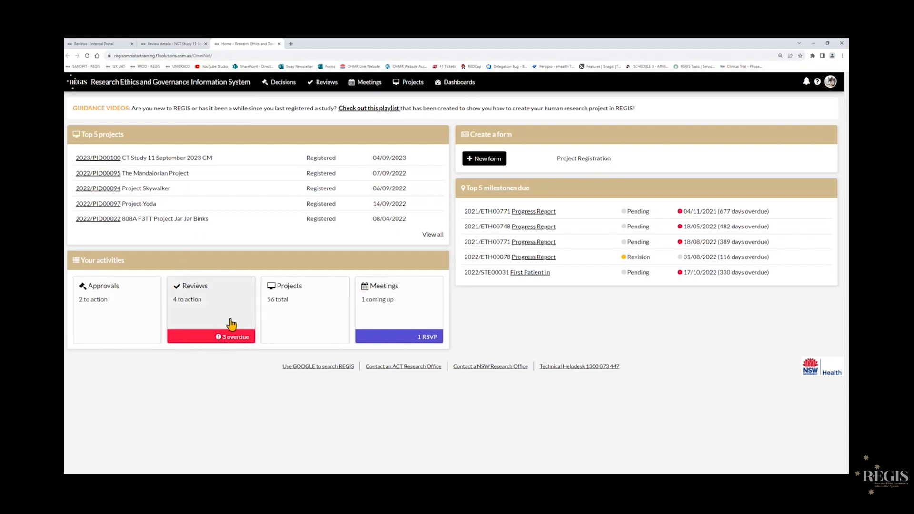
pyautogui.click(184, 44)
pyautogui.click(279, 43)
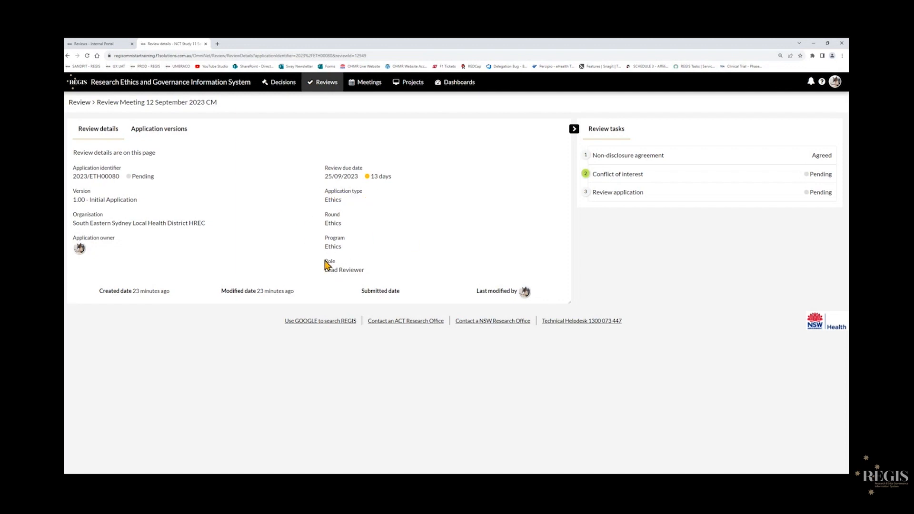
# Check the reviewer role and try opening the application versions before declaring a conflict of interest.
pyautogui.moveTo(325, 261); pyautogui.dragTo(376, 274)
pyautogui.click(331, 400)
pyautogui.click(162, 133)
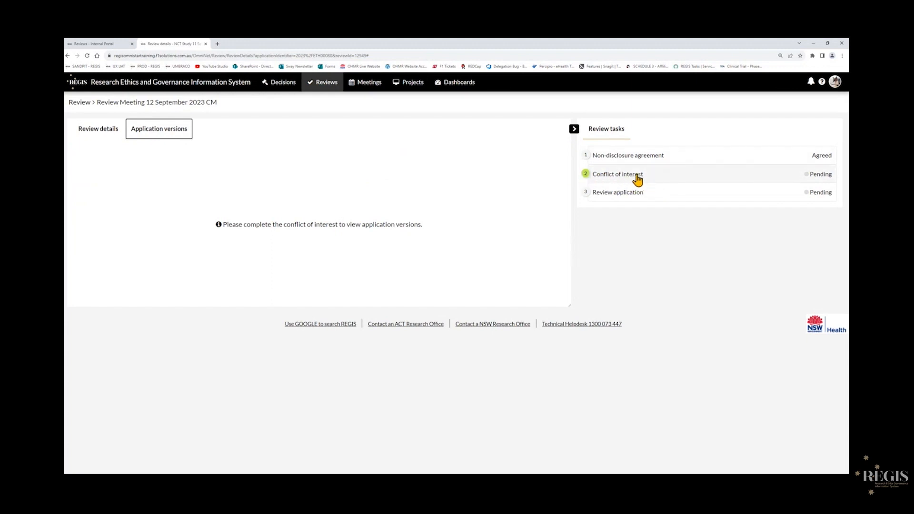
pyautogui.click(101, 135)
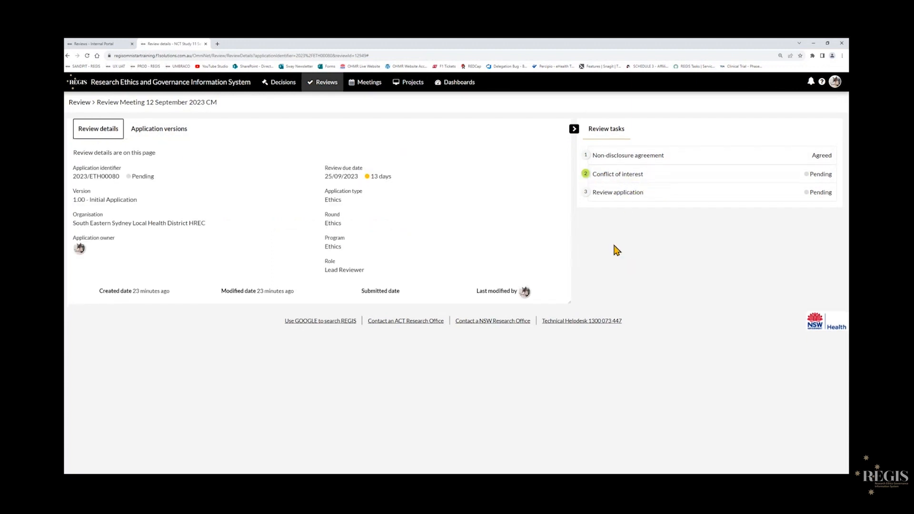
# Declare no conflict of interest for the application and proceed to review it now.
pyautogui.click(614, 175)
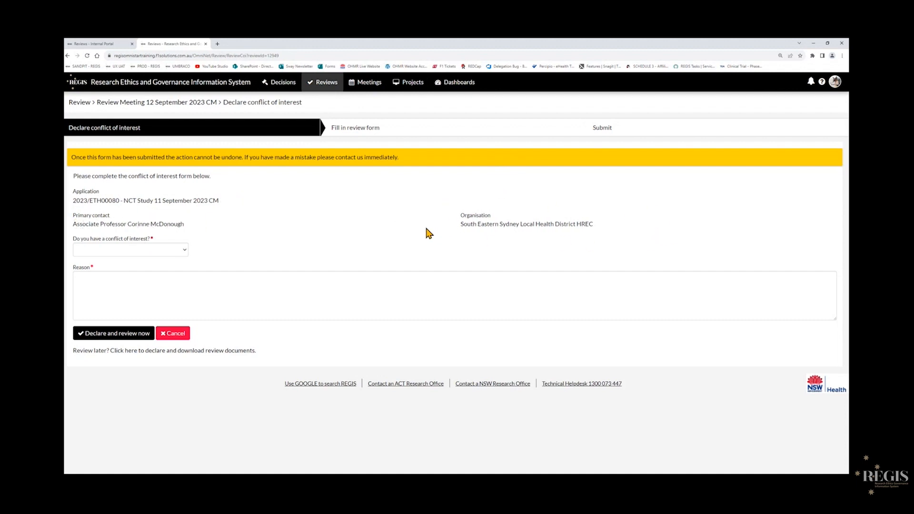
pyautogui.click(179, 251)
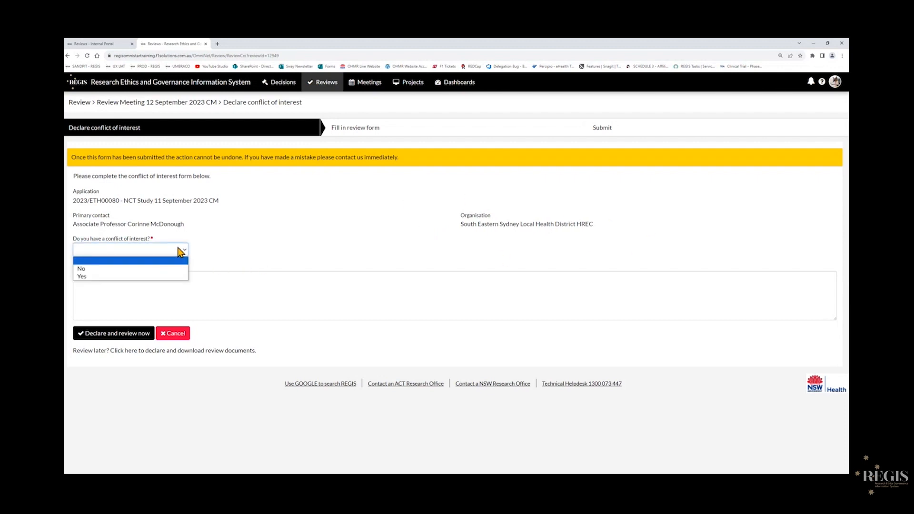
pyautogui.click(119, 268)
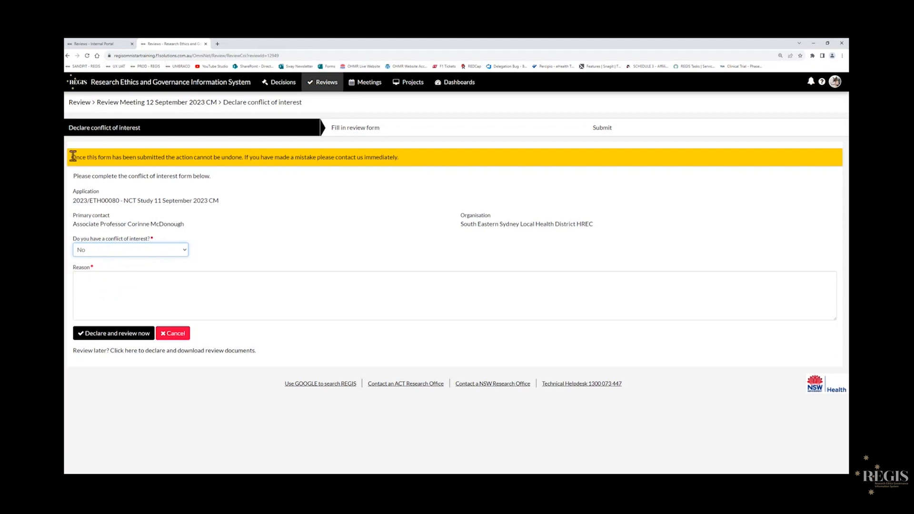
pyautogui.moveTo(71, 156); pyautogui.dragTo(402, 155)
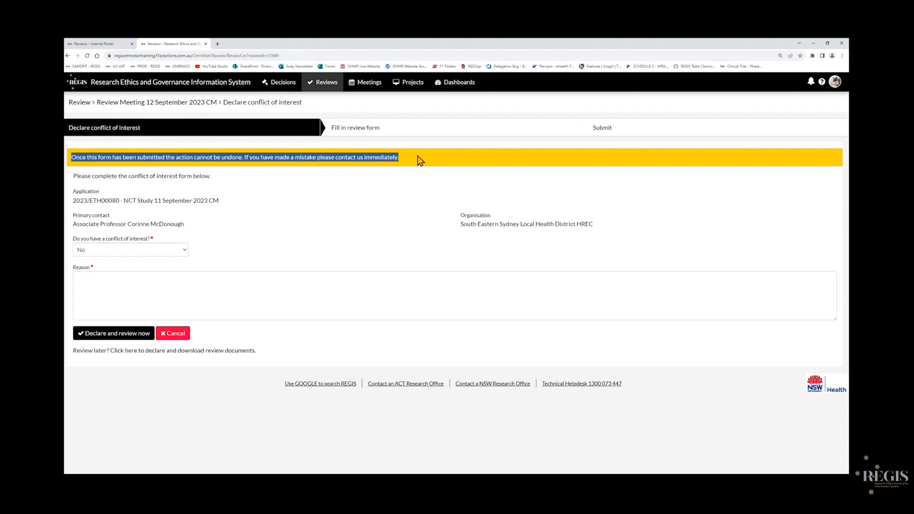
pyautogui.click(391, 197)
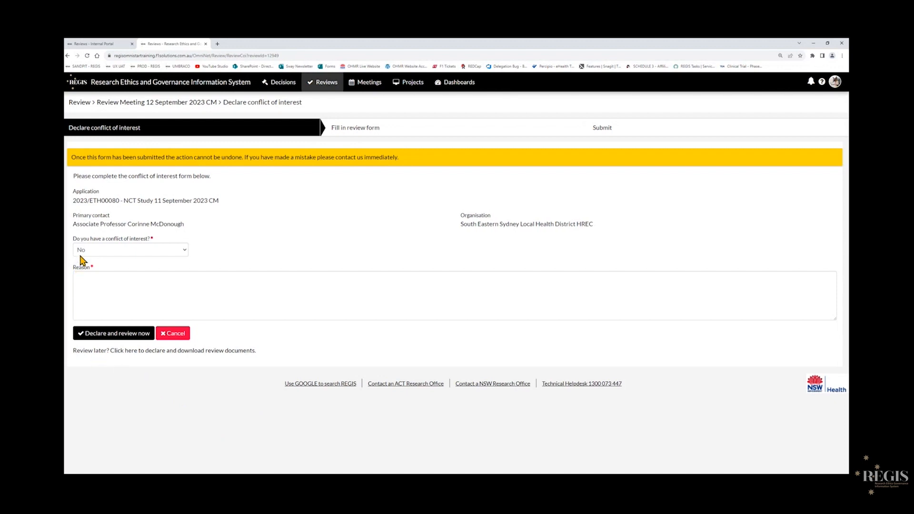
pyautogui.click(101, 337)
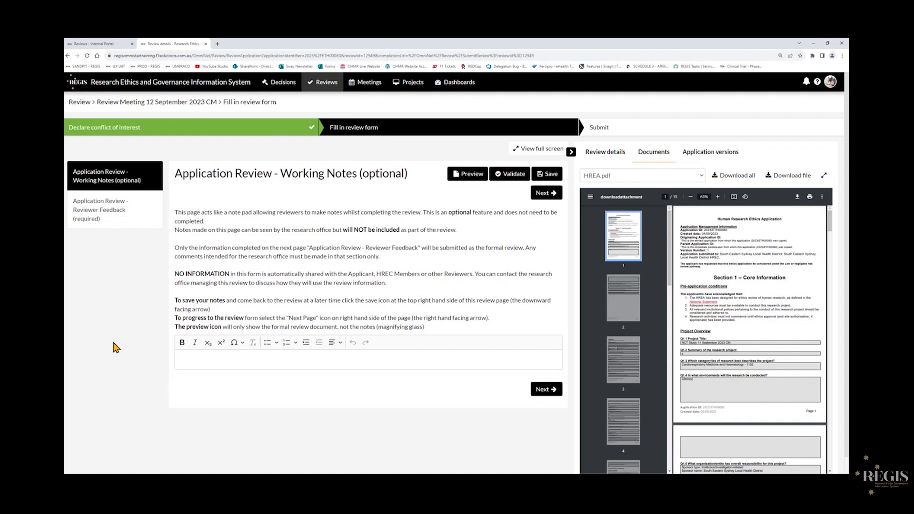
# Read the instructions on the Application Review Working Notes page.
pyautogui.moveTo(175, 229); pyautogui.dragTo(454, 232)
pyautogui.moveTo(335, 230); pyautogui.dragTo(412, 231)
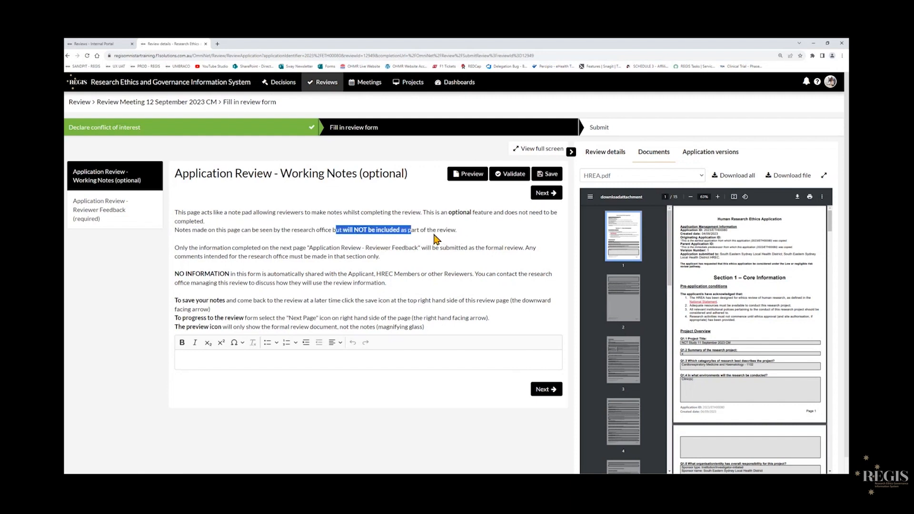
pyautogui.click(434, 234)
pyautogui.moveTo(175, 300); pyautogui.dragTo(425, 328)
pyautogui.click(218, 318)
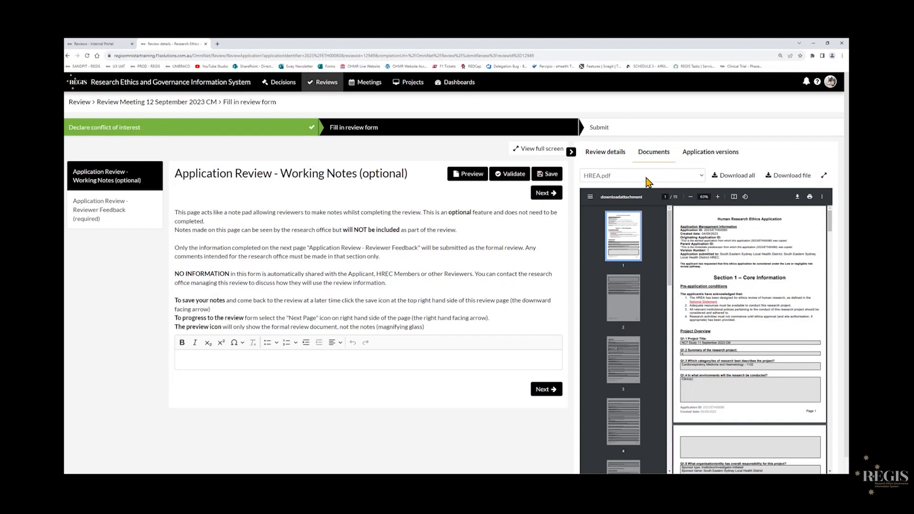
# Open the HREA.pdf document in the review's document viewer and browse it expanded to full size.
pyautogui.click(703, 179)
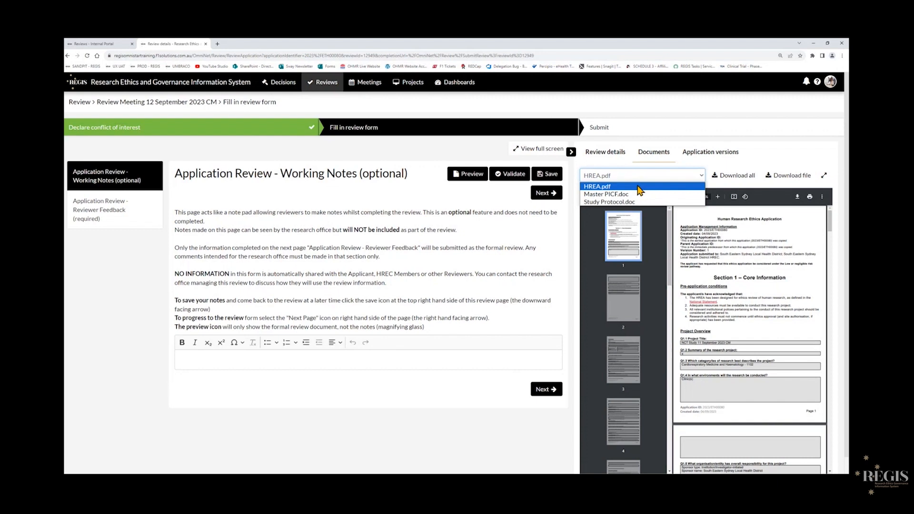
pyautogui.click(621, 131)
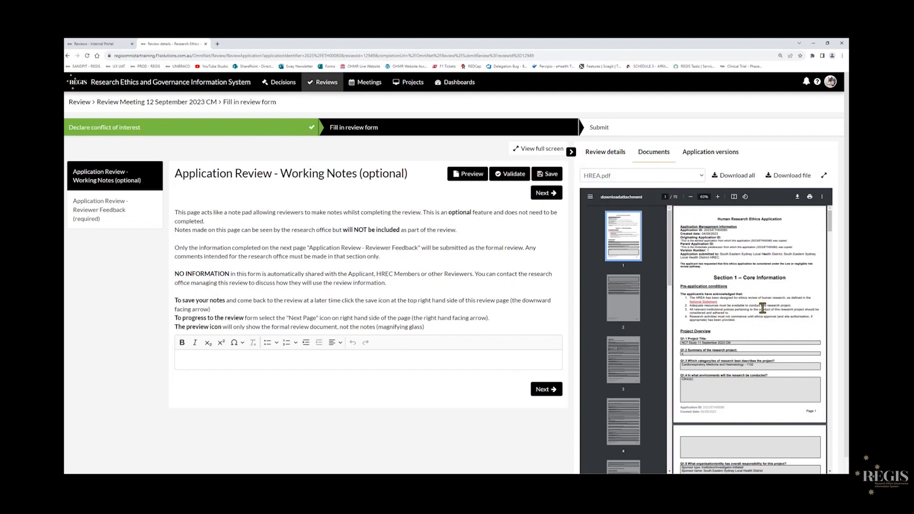
pyautogui.scroll(-10, 762, 309)
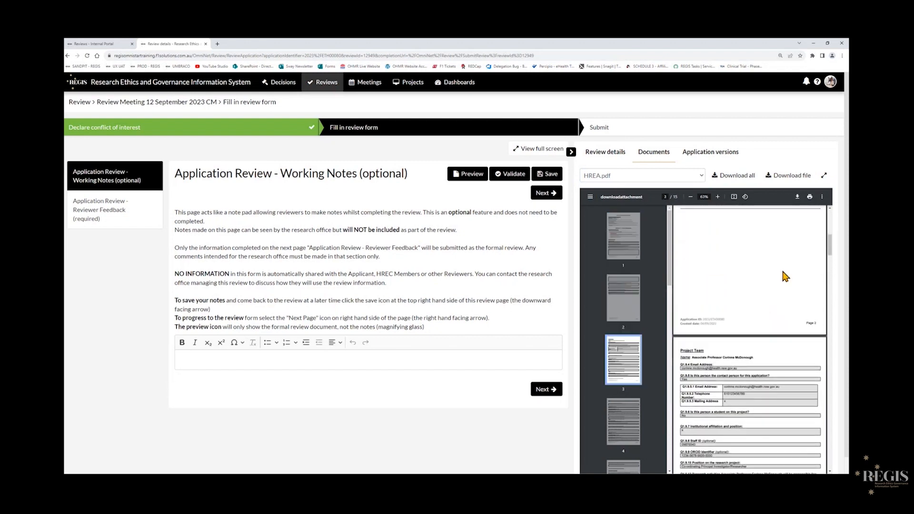
pyautogui.click(824, 176)
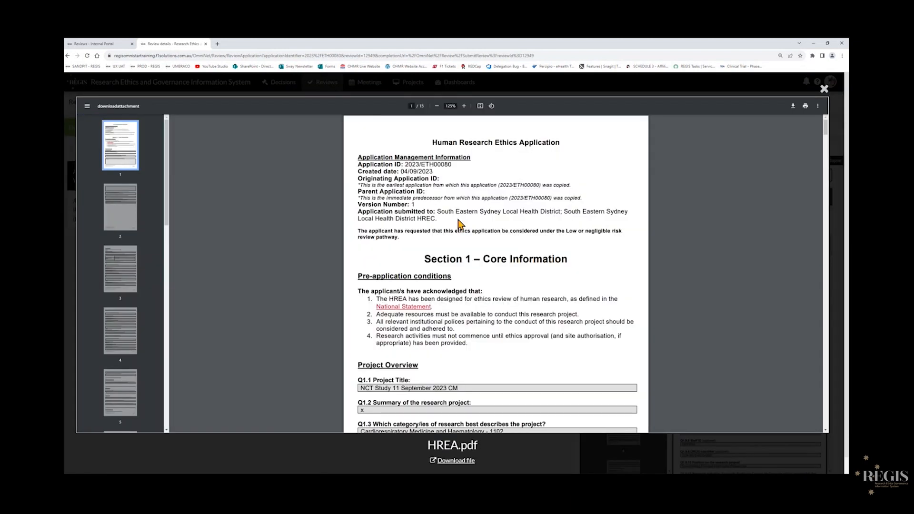
pyautogui.scroll(-5, 459, 224)
pyautogui.scroll(-15, 460, 223)
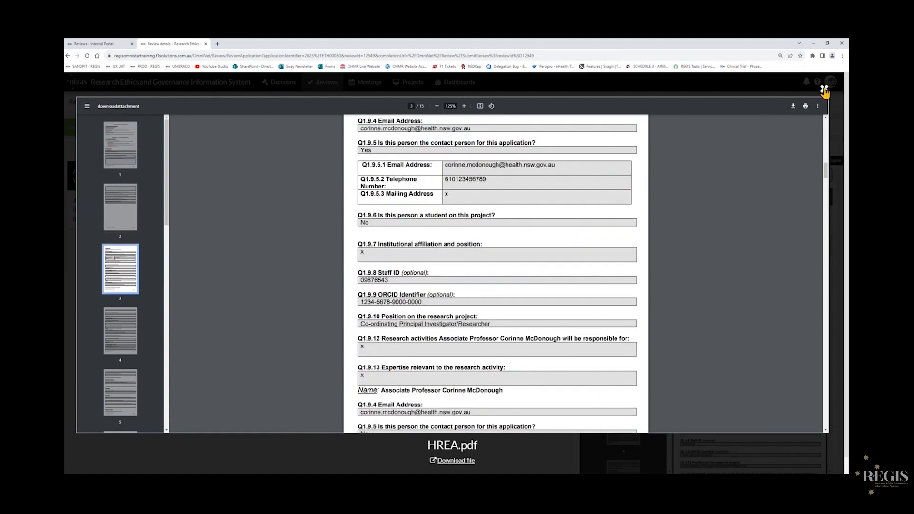
pyautogui.click(824, 90)
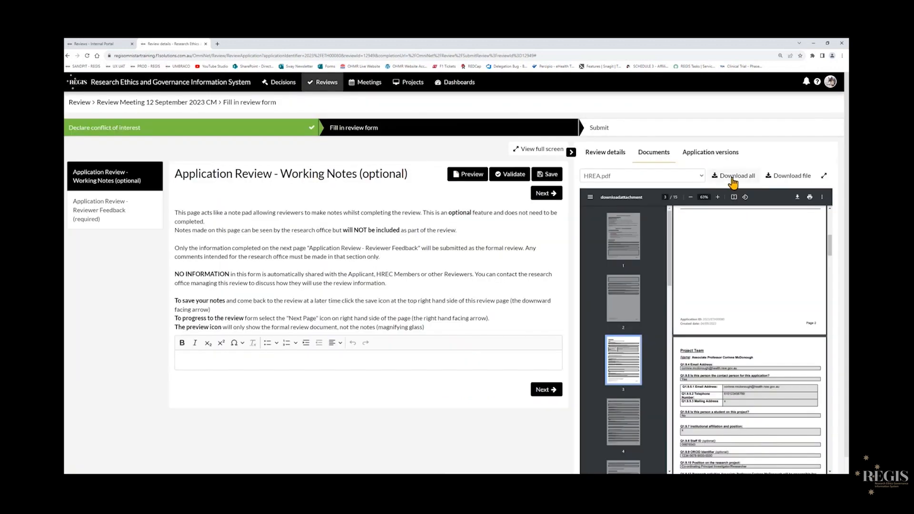
# Switch the document viewer to Master PICF.doc and then to Study Protocol.doc.
pyautogui.click(701, 177)
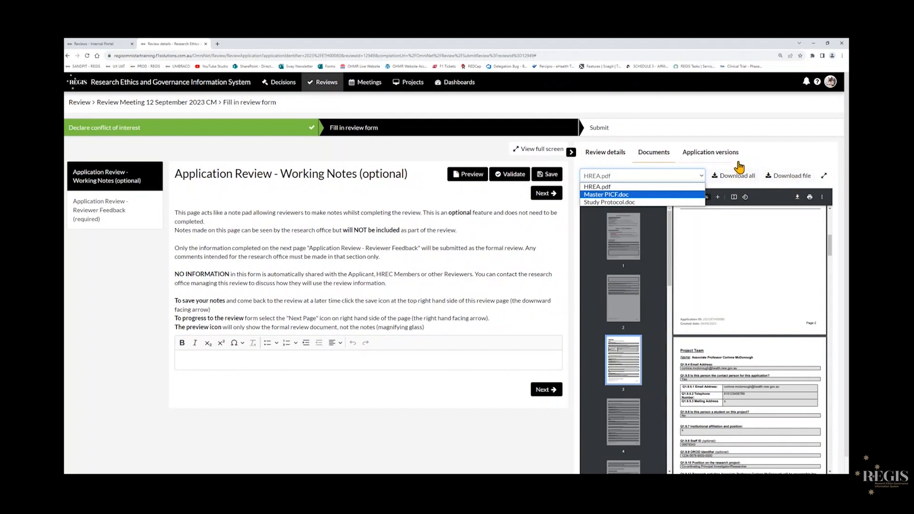
pyautogui.click(627, 195)
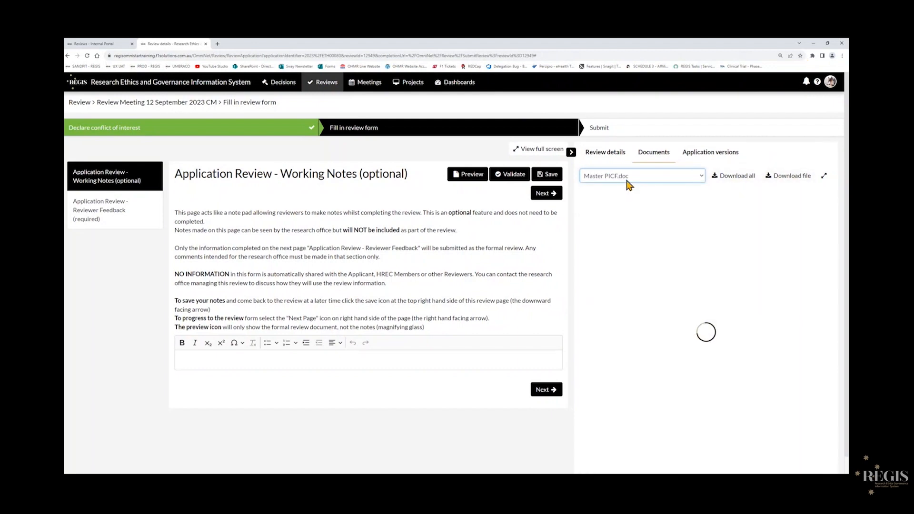
pyautogui.click(700, 177)
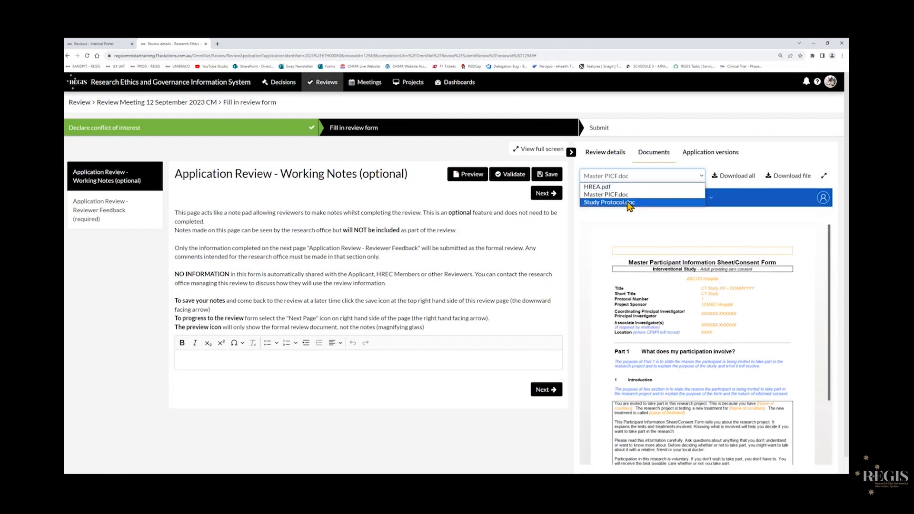
pyautogui.click(681, 193)
pyautogui.click(695, 178)
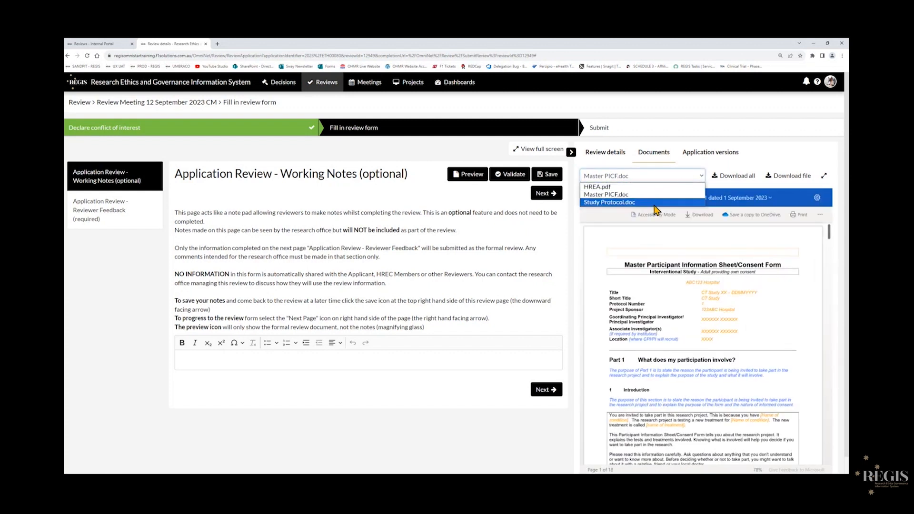
pyautogui.click(656, 205)
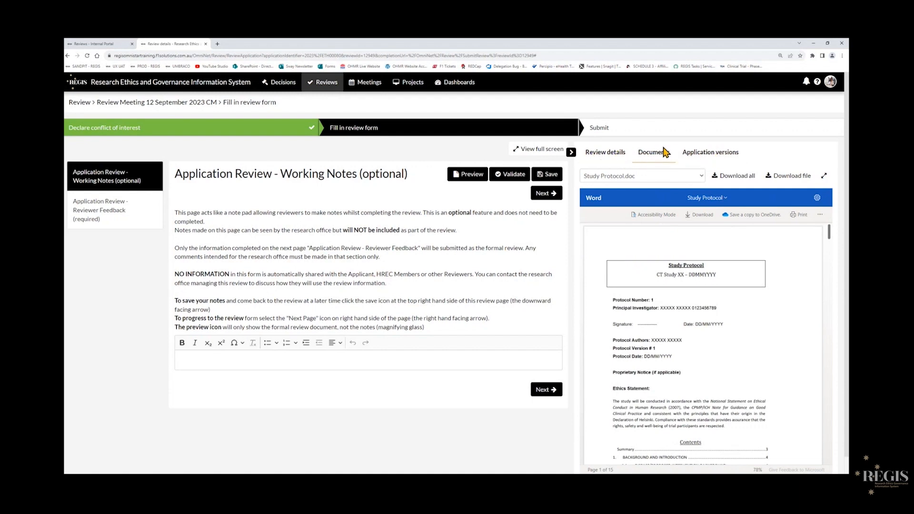
# Check the application versions list and the review details panel.
pyautogui.click(712, 157)
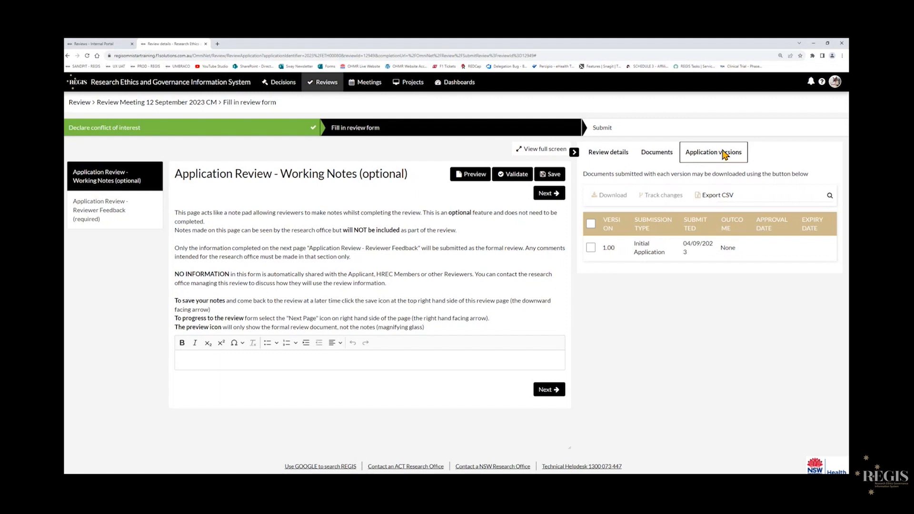
pyautogui.click(615, 153)
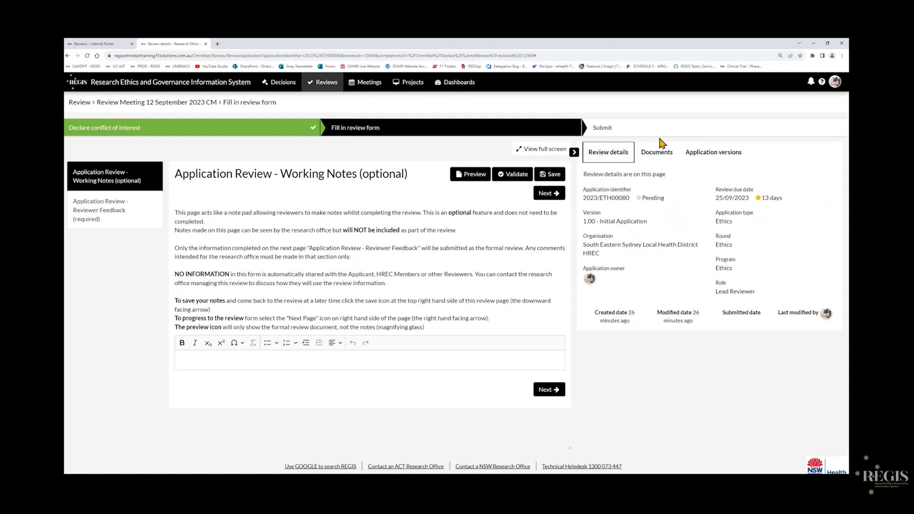
# Move on to the Reviewer Feedback page, collapse the side panel and read the reviewer instructions.
pyautogui.click(552, 195)
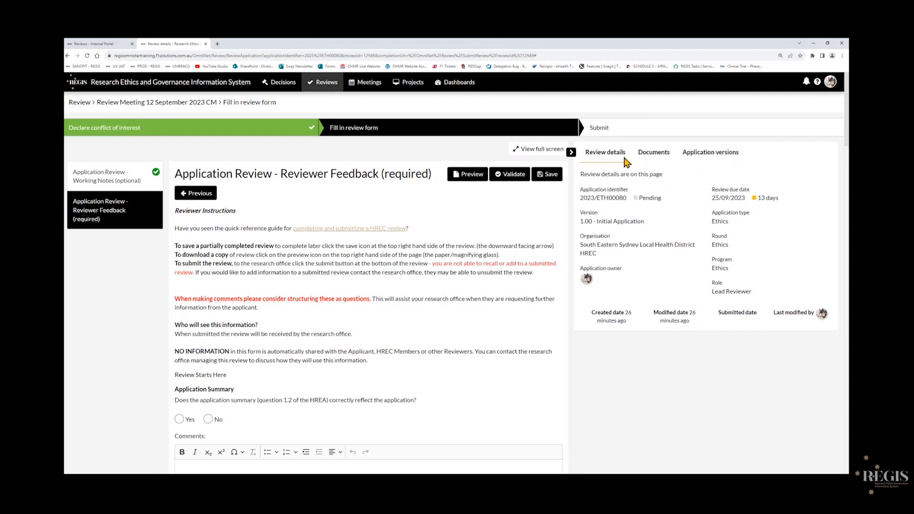
pyautogui.click(571, 153)
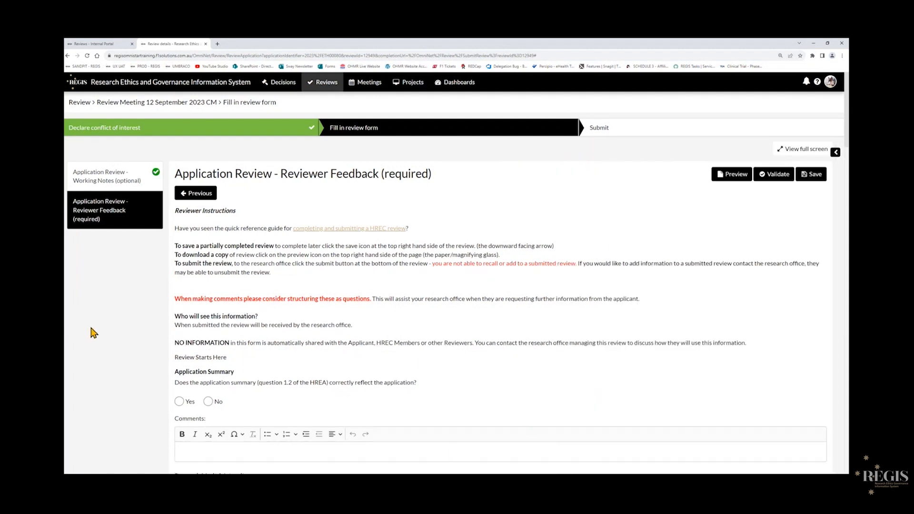
pyautogui.scroll(-1, 105, 331)
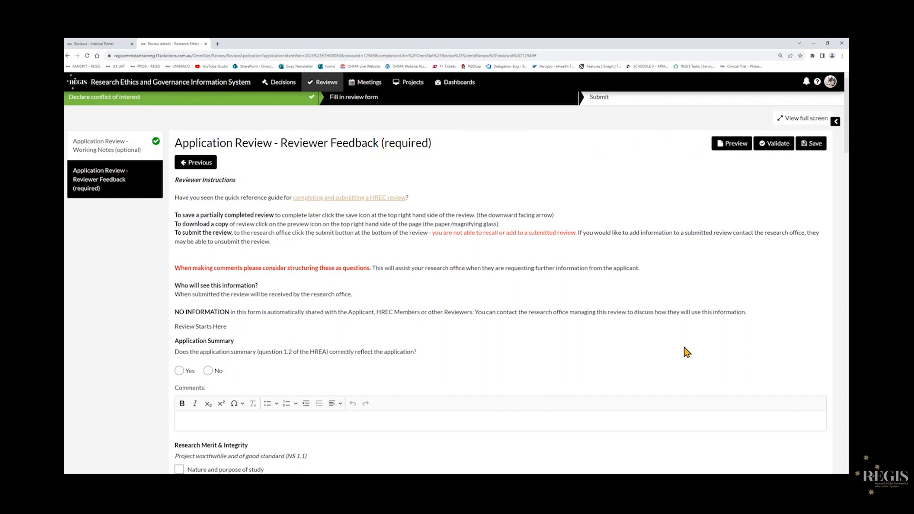
pyautogui.scroll(-3, 119, 310)
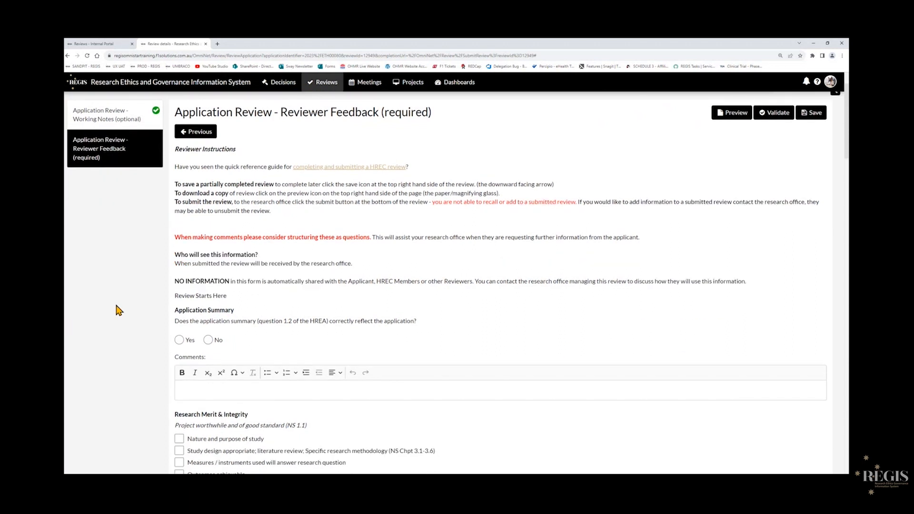
# Answer Yes to the application summary question and enter x as its comment.
pyautogui.scroll(-4, 119, 311)
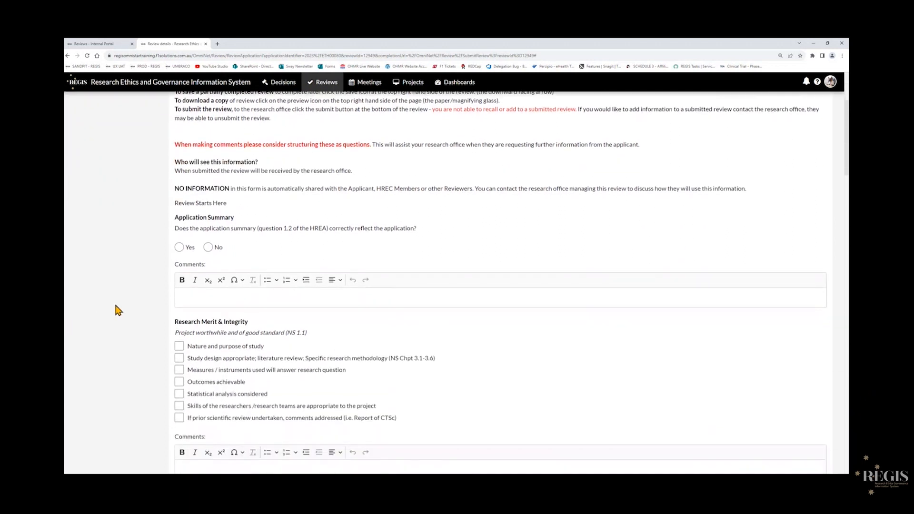
pyautogui.scroll(-1, 119, 310)
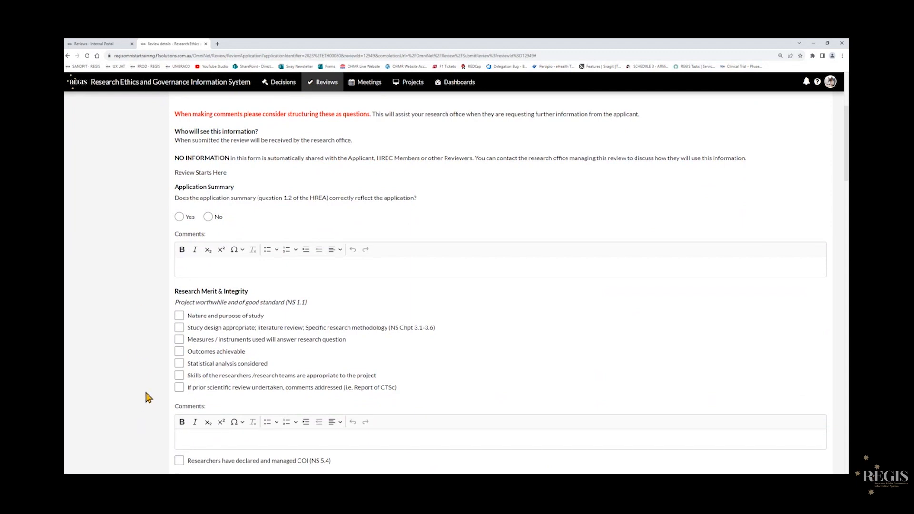
pyautogui.click(199, 275)
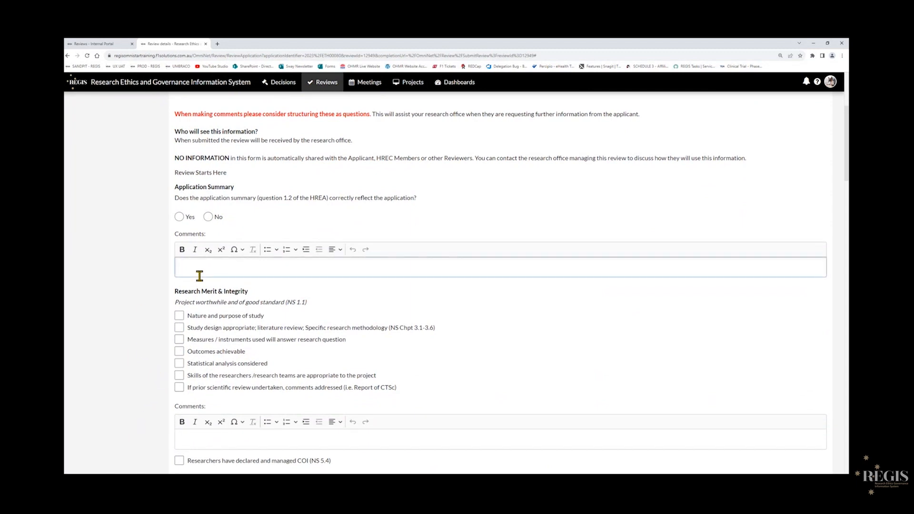
pyautogui.write('x')
pyautogui.click(149, 288)
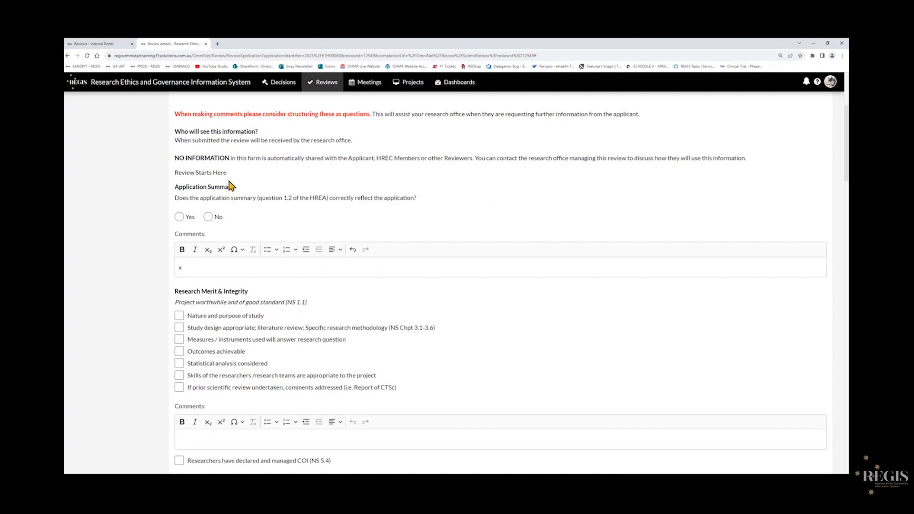
pyautogui.click(180, 218)
# Tick 'Nature and purpose of study' and 'Outcomes achievable' under Research Merit & Integrity.
pyautogui.scroll(-2, 154, 251)
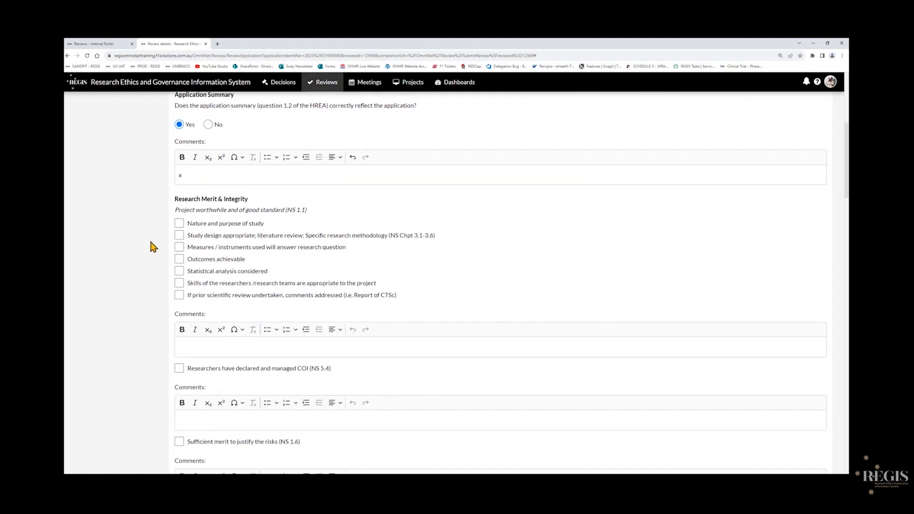
pyautogui.click(179, 224)
pyautogui.click(179, 260)
pyautogui.scroll(1, 119, 357)
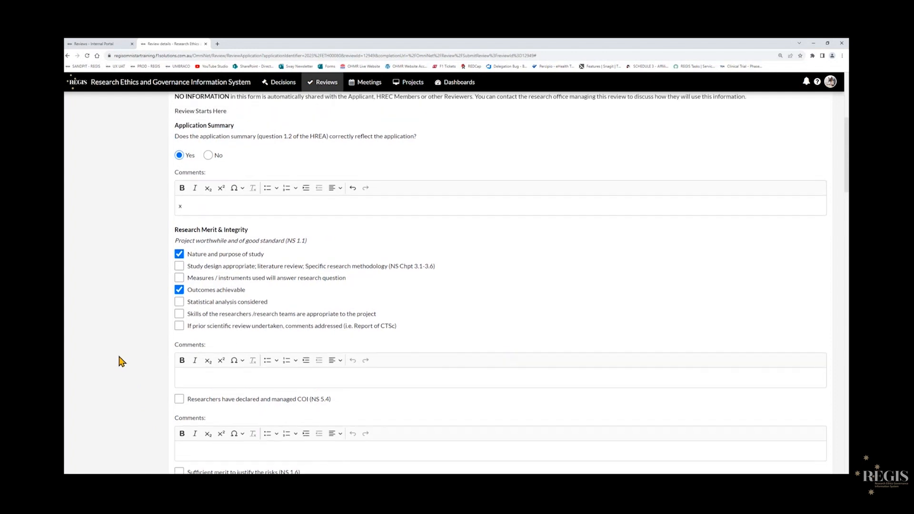
pyautogui.scroll(-1, 132, 353)
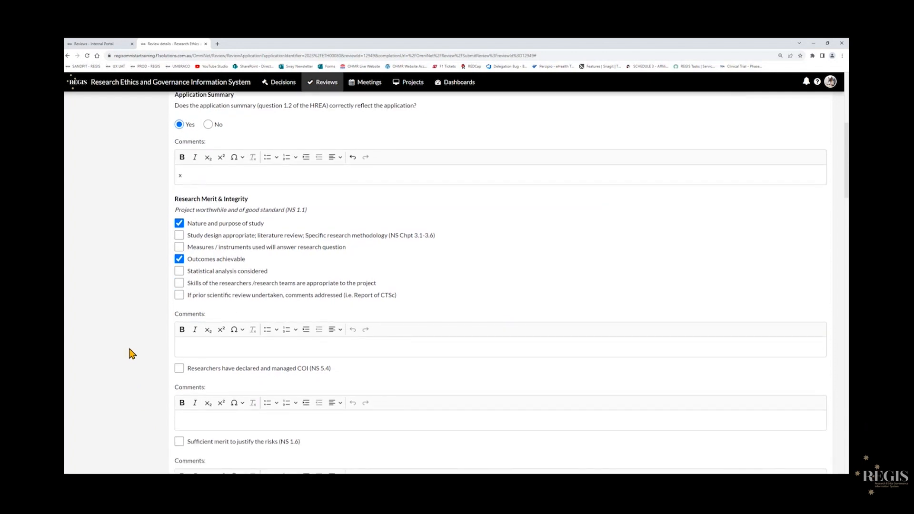
pyautogui.scroll(-2, 163, 348)
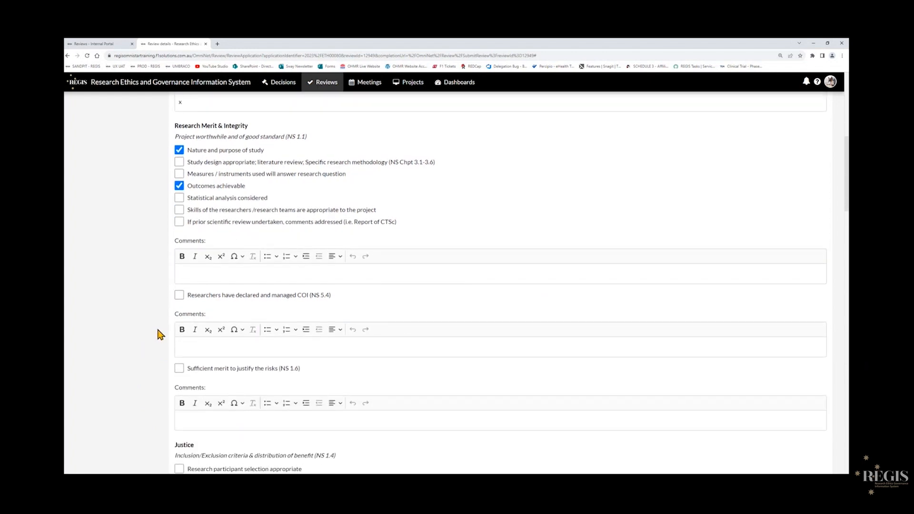
pyautogui.scroll(-3, 161, 334)
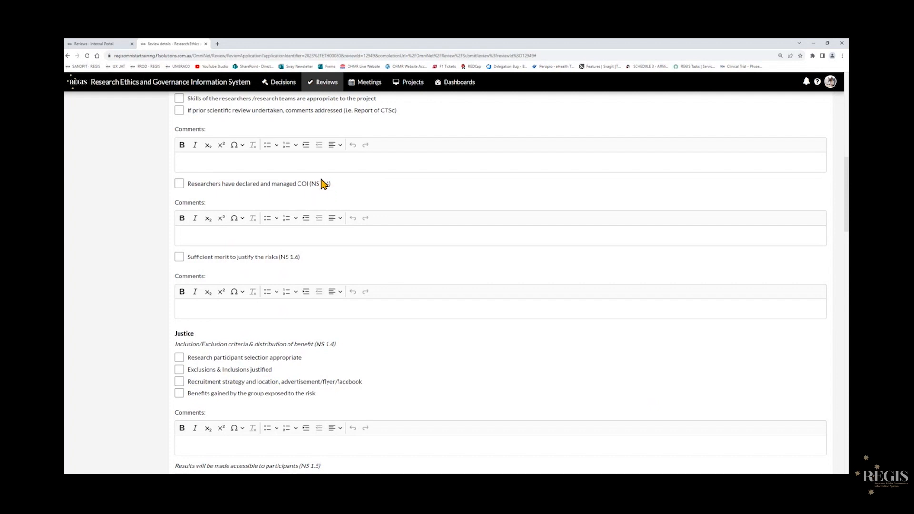
# Tick 'Researchers have declared and managed COI' and enter x as the sufficient merit comment.
pyautogui.click(177, 184)
pyautogui.click(233, 315)
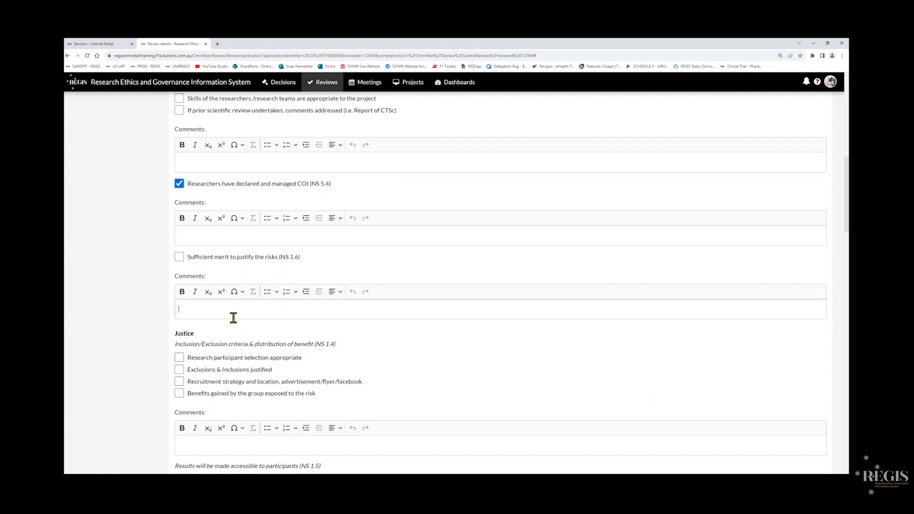
pyautogui.write('x')
# Tick the recruitment strategy and benefits items under Justice and enter x as its comment.
pyautogui.scroll(-3, 127, 325)
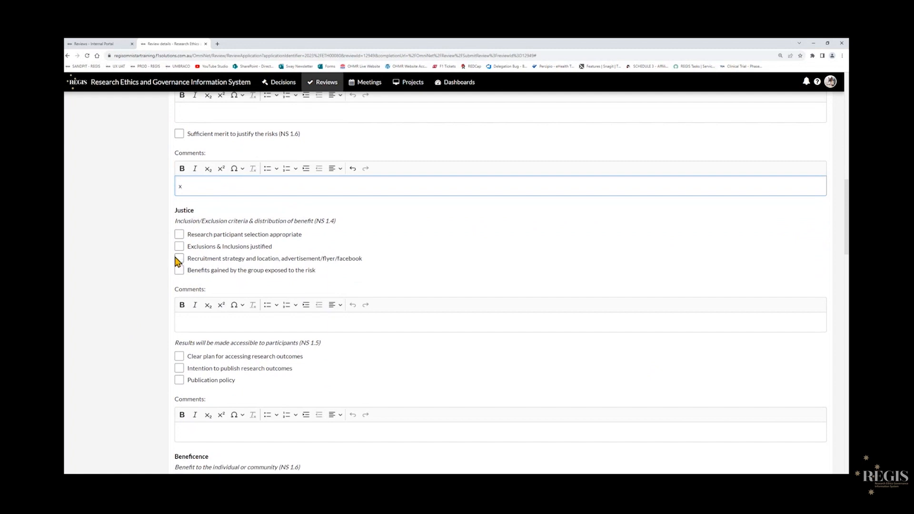
pyautogui.click(179, 259)
pyautogui.click(179, 270)
pyautogui.click(267, 323)
pyautogui.write('x')
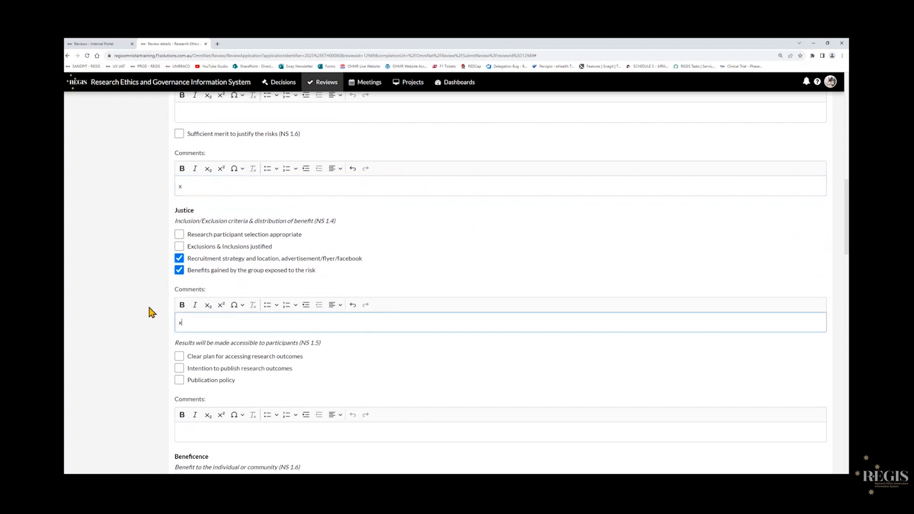
# Enter x as the Beneficence comment and tick 'Benefit to the Individual'.
pyautogui.scroll(-2, 150, 312)
pyautogui.scroll(-2, 151, 312)
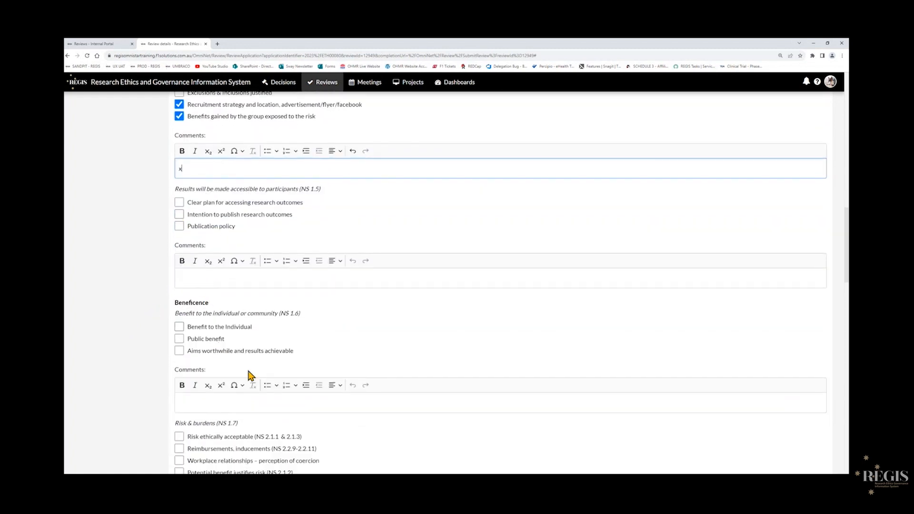
pyautogui.click(262, 404)
pyautogui.write('x')
pyautogui.scroll(-3, 157, 366)
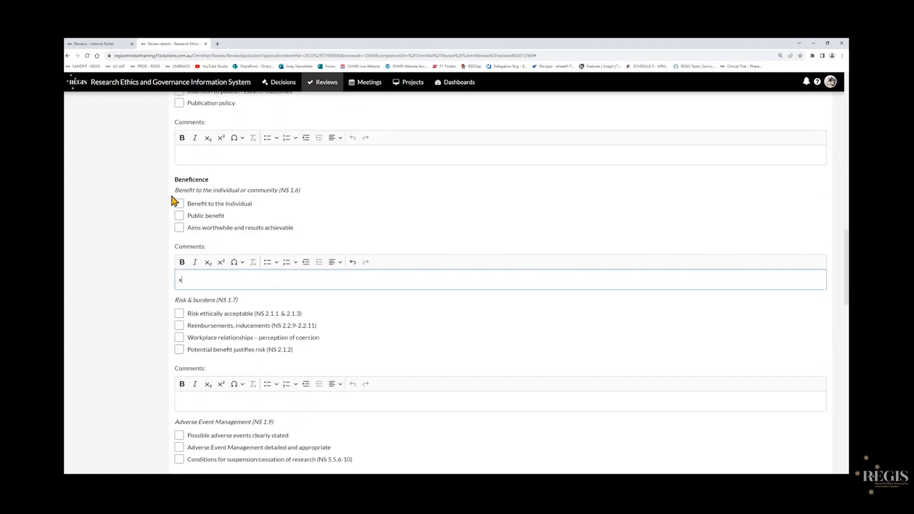
pyautogui.click(180, 205)
# Enter x as the Risk & burdens comment and tick the adverse event management and suspension conditions items.
pyautogui.scroll(-3, 163, 324)
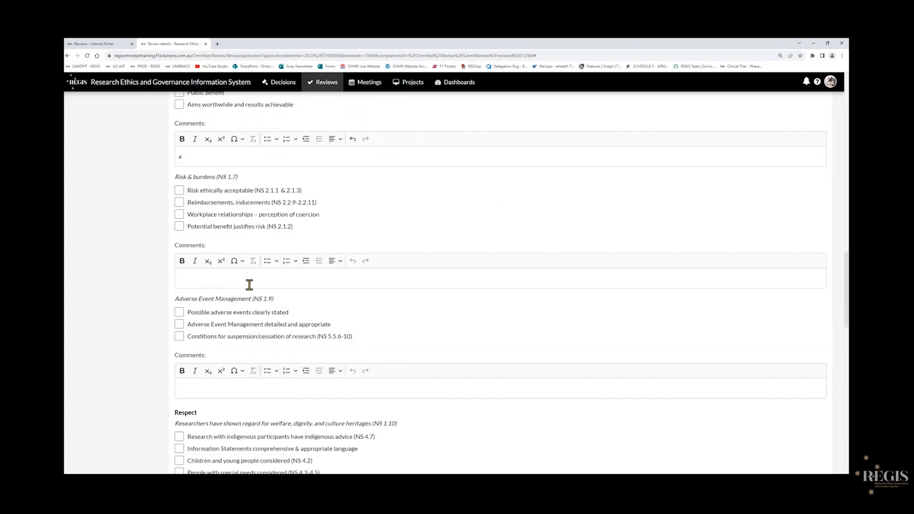
pyautogui.click(247, 280)
pyautogui.write('x')
pyautogui.click(179, 324)
pyautogui.click(179, 336)
# Tick the indigenous advice item under Respect and enter x as its comment.
pyautogui.scroll(-1, 167, 343)
pyautogui.scroll(-3, 166, 344)
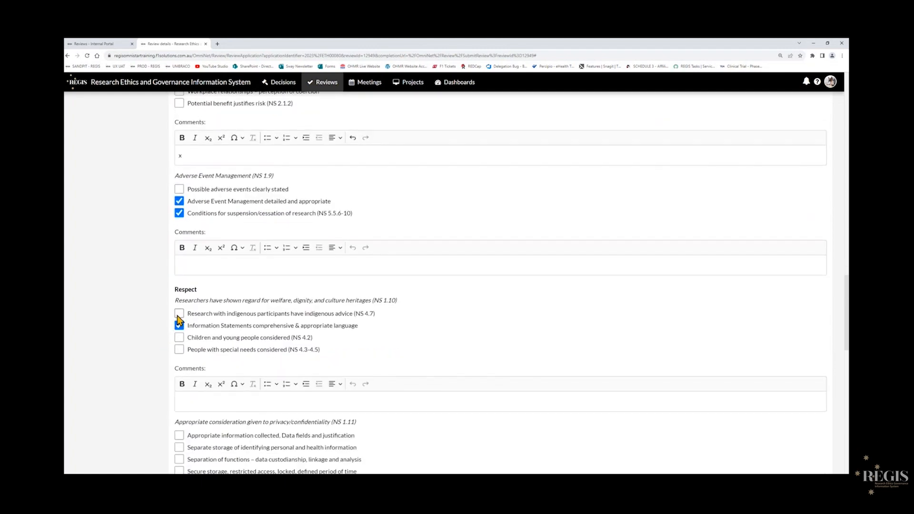
pyautogui.click(179, 314)
pyautogui.scroll(-2, 316, 320)
pyautogui.click(281, 312)
pyautogui.write('x')
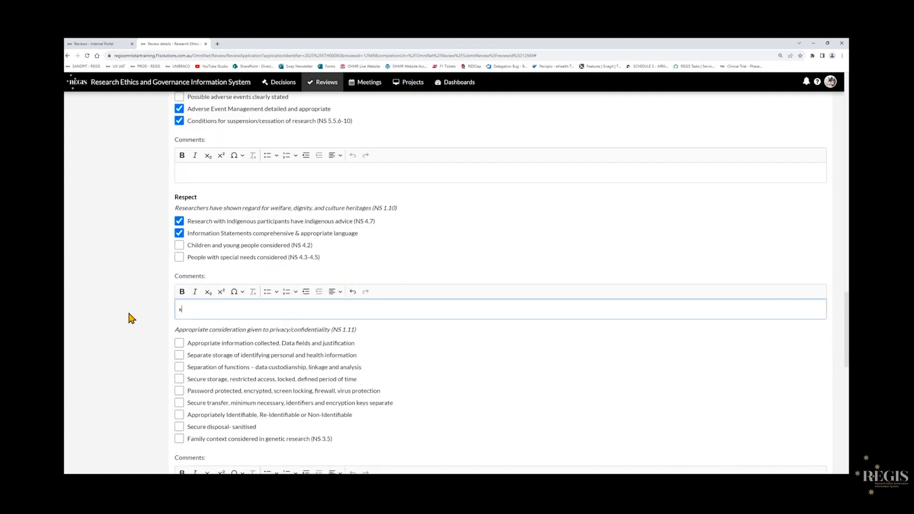
# Tick the first two privacy/confidentiality items and enter x as the privacy comment.
pyautogui.scroll(-2, 131, 318)
pyautogui.click(179, 250)
pyautogui.click(179, 262)
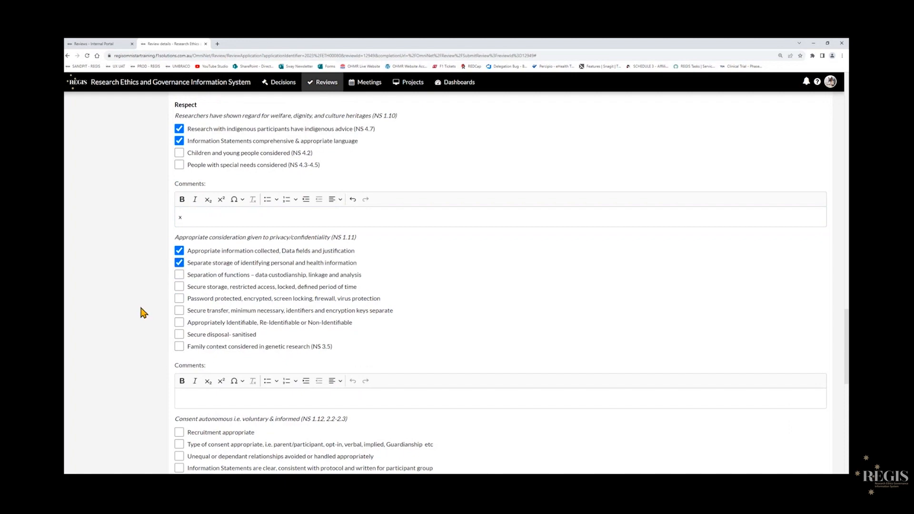
pyautogui.scroll(-3, 142, 312)
pyautogui.click(198, 277)
pyautogui.write('x')
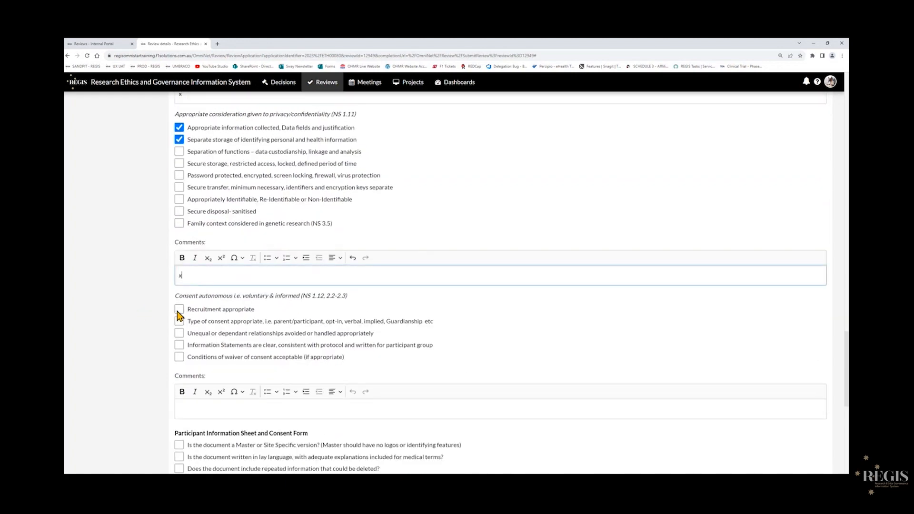
# Tick 'Recruitment appropriate' under consent and the inducements question in the PICF section.
pyautogui.click(179, 311)
pyautogui.scroll(-6, 163, 316)
pyautogui.click(180, 264)
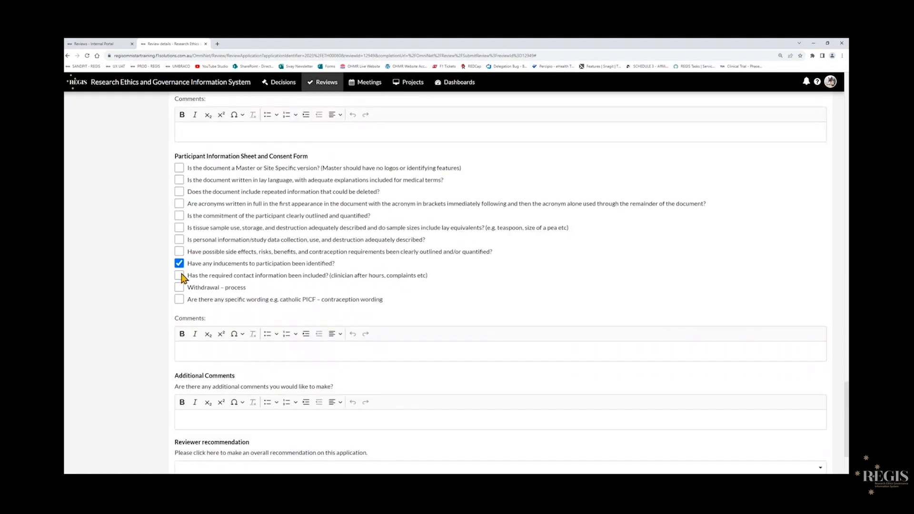
# Tick the contact information and specific wording PICF items and enter x as the PICF comment.
pyautogui.click(181, 276)
pyautogui.click(180, 299)
pyautogui.click(227, 350)
pyautogui.write('x')
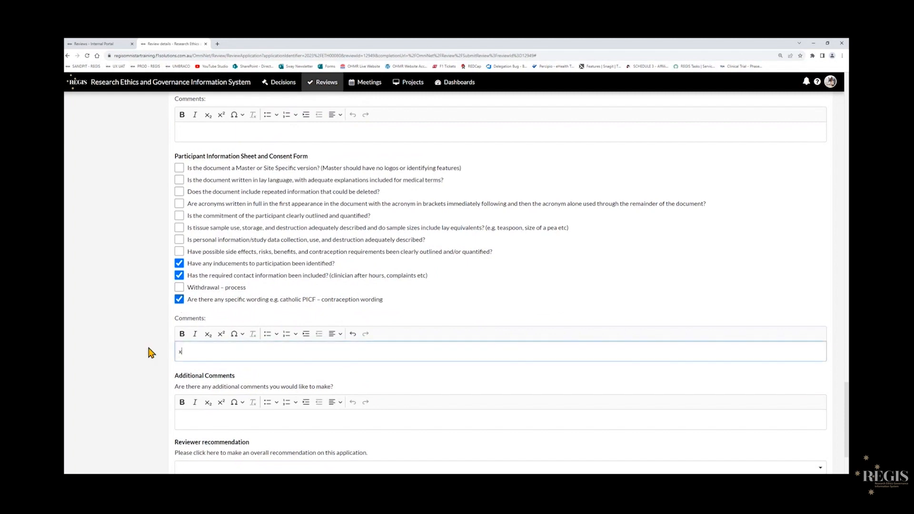
# Set the reviewer recommendation to 'Application should be approved (no changes required)'.
pyautogui.scroll(-3, 131, 344)
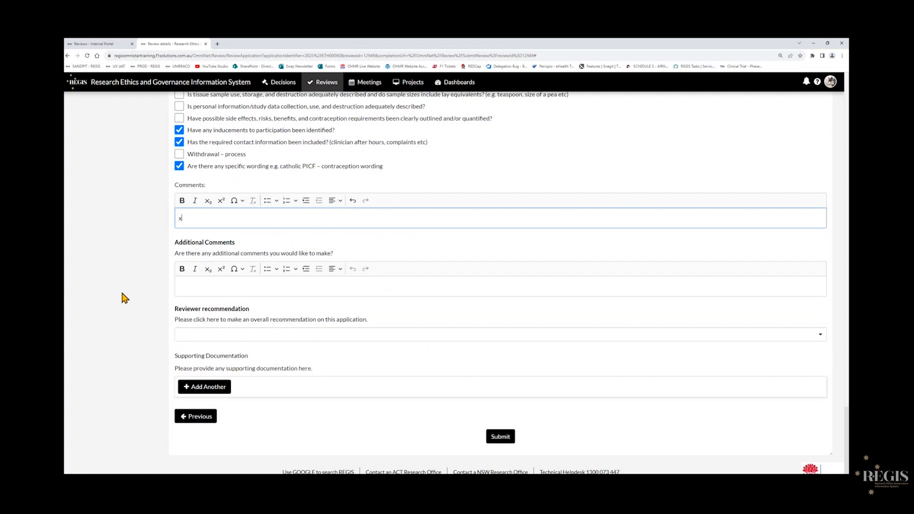
pyautogui.click(463, 338)
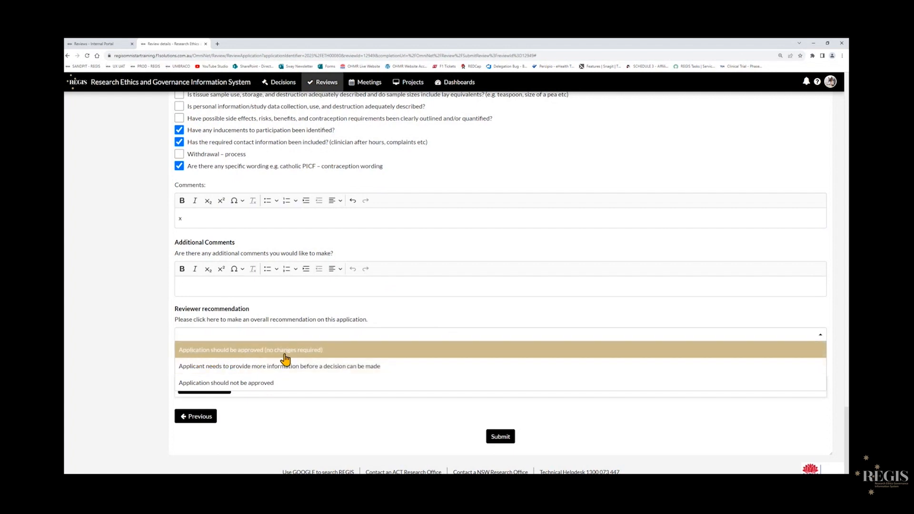
pyautogui.click(348, 356)
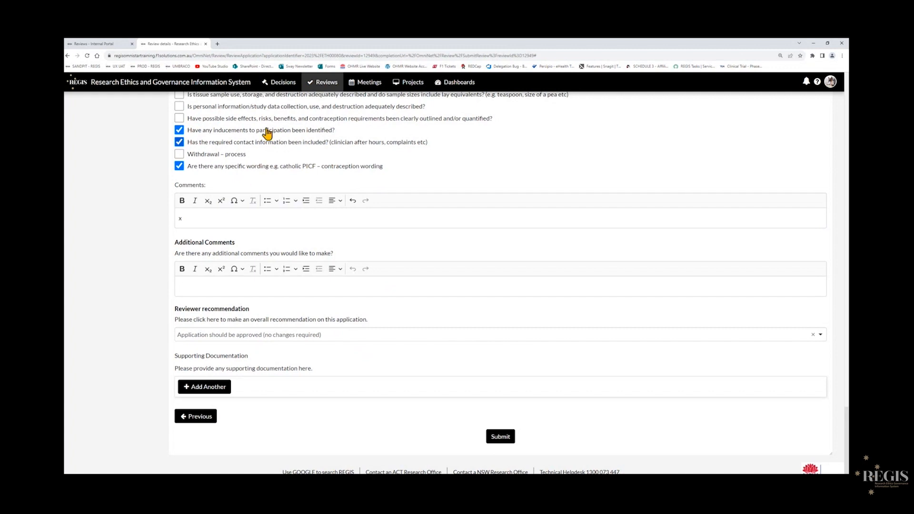
# Add a supporting documentation row, then delete it.
pyautogui.click(214, 395)
pyautogui.scroll(-1, 718, 404)
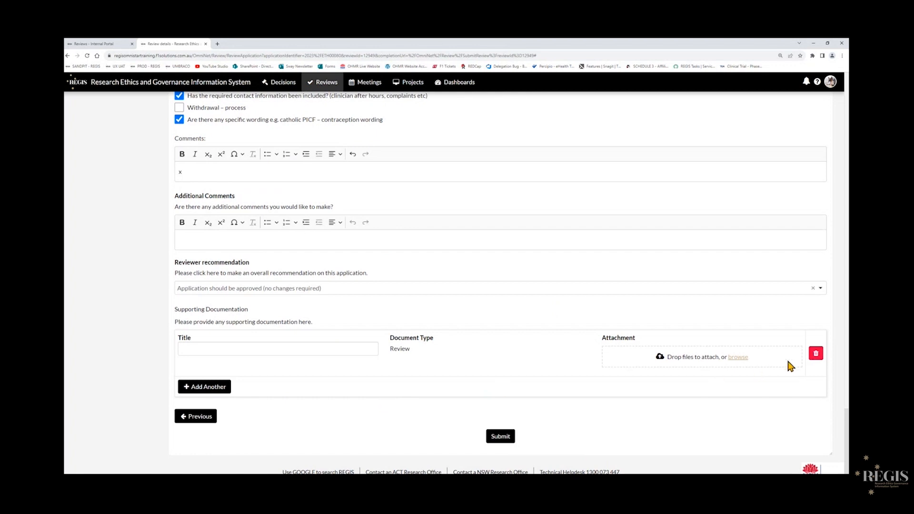
pyautogui.click(816, 355)
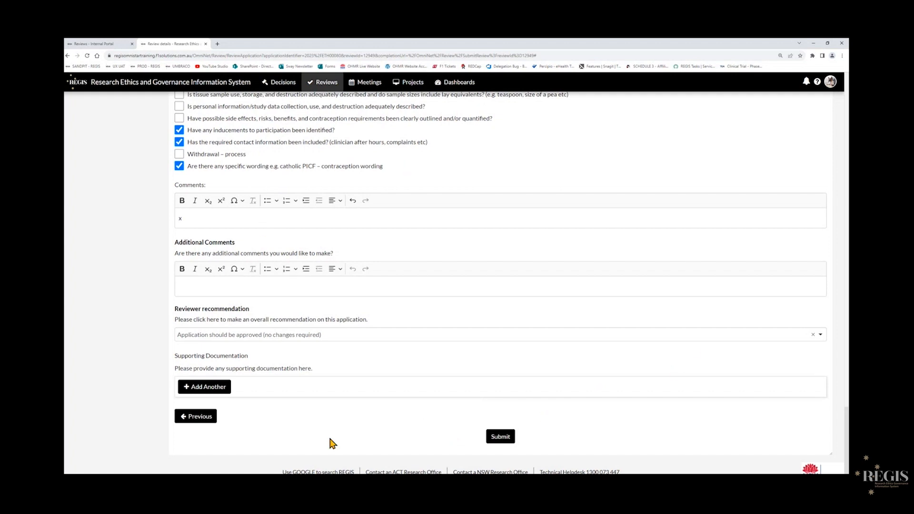
# Submit the review and switch to the Internal Portal tab.
pyautogui.click(503, 438)
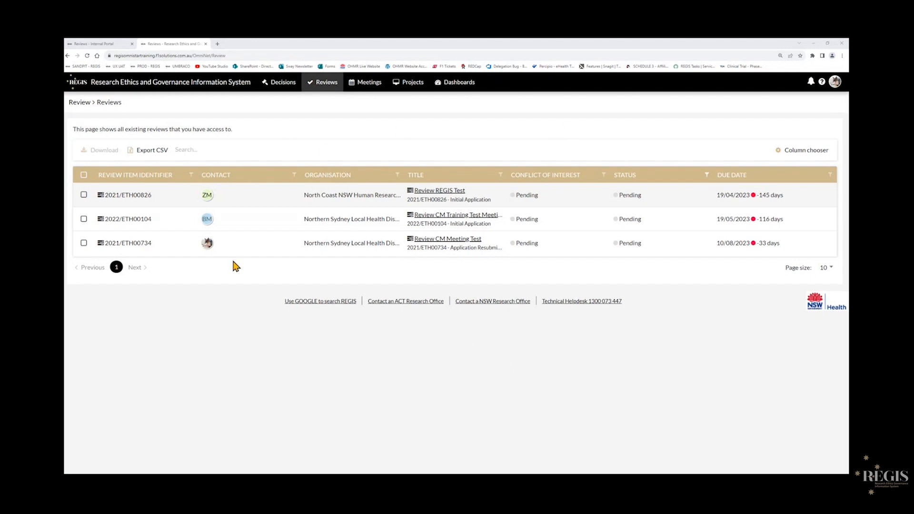
pyautogui.click(96, 46)
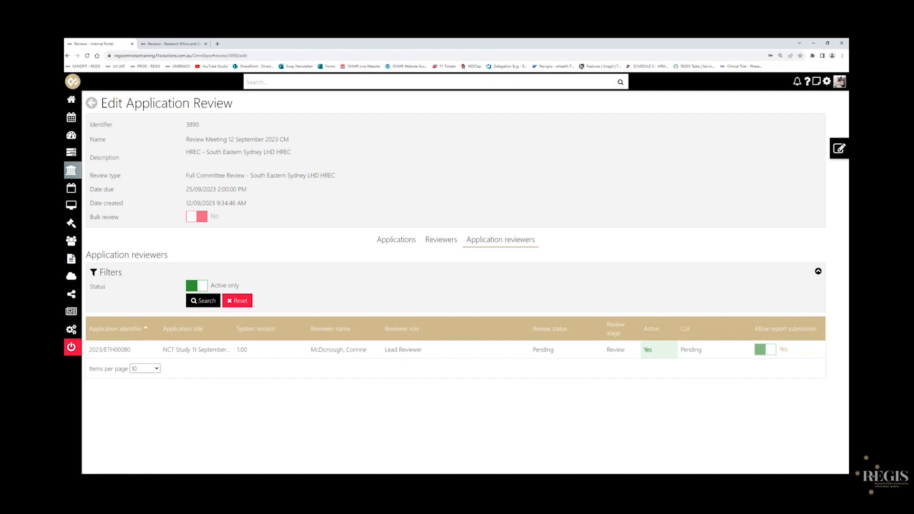
# Go to the portal home page and open application 2023/ETH00080 from the Under Review (ETH) list.
pyautogui.moveTo(71, 157)
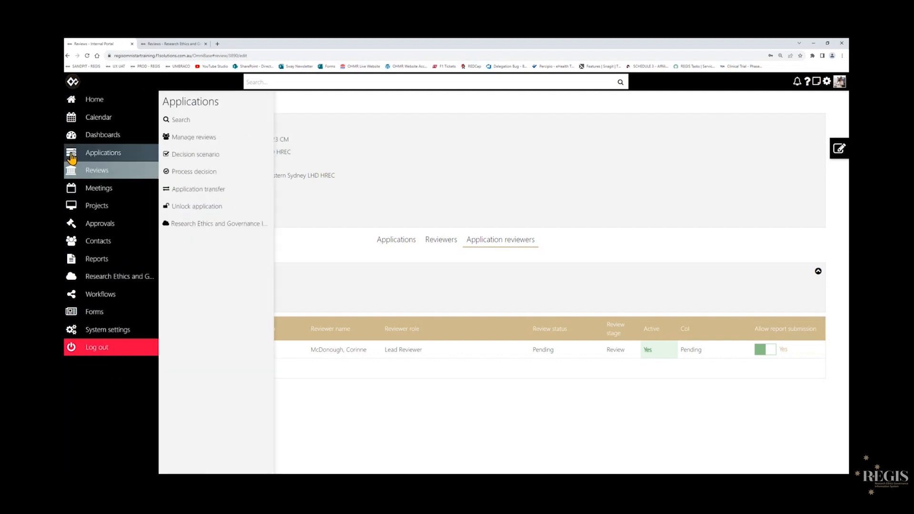
pyautogui.click(72, 157)
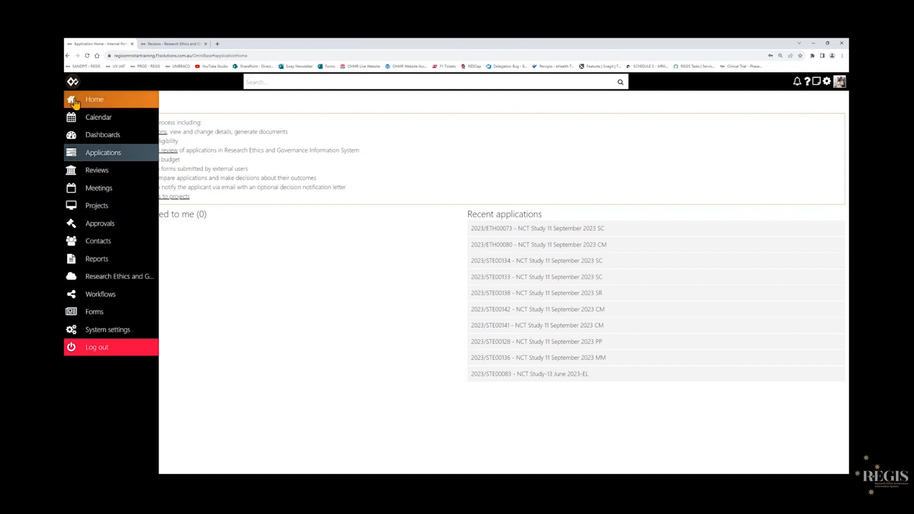
pyautogui.click(74, 101)
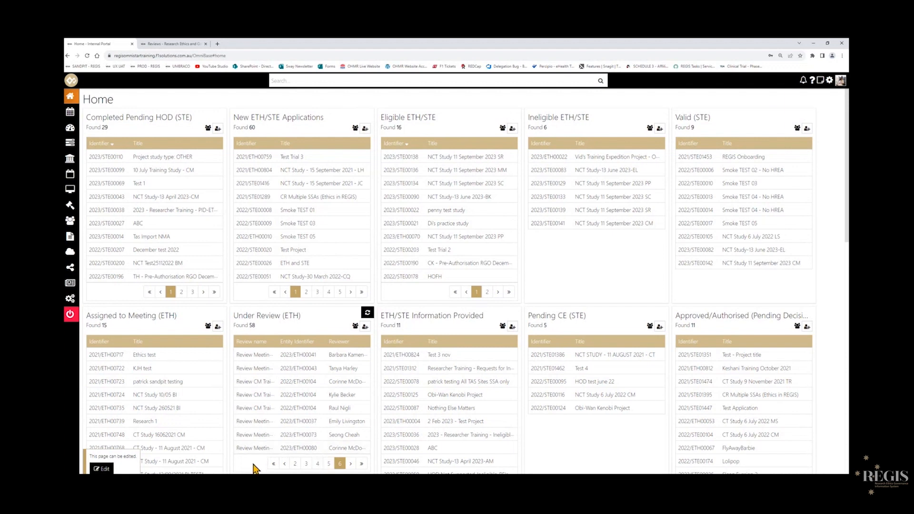
pyautogui.click(297, 449)
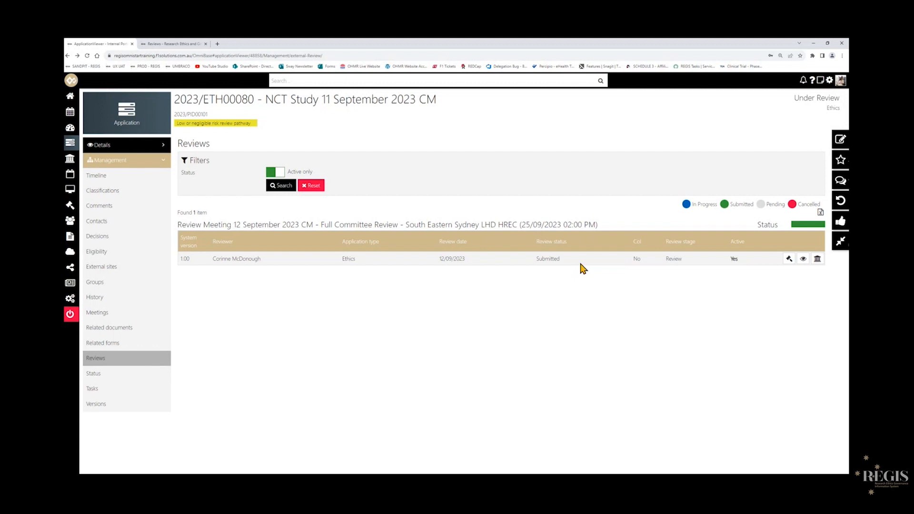
# Check the reviewer's conflict of interest details, close them, and open the submitted review.
pyautogui.click(788, 262)
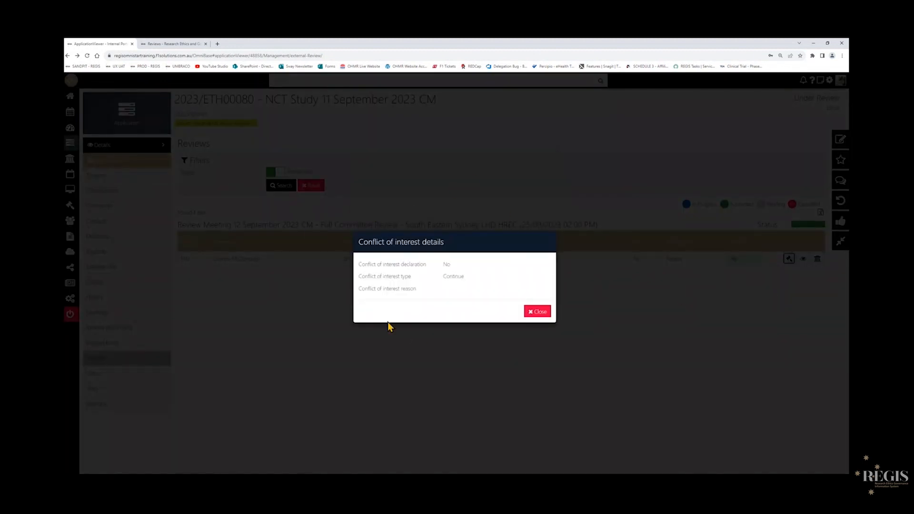
pyautogui.click(538, 312)
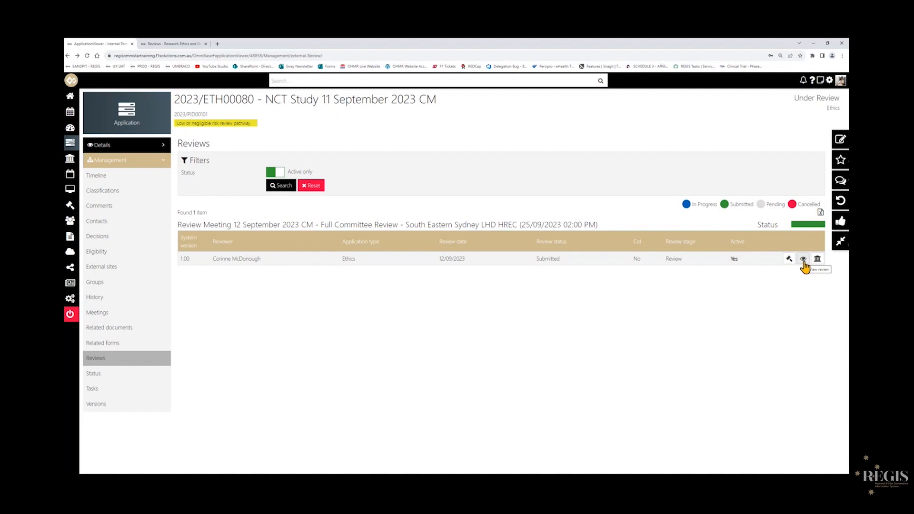
pyautogui.click(803, 260)
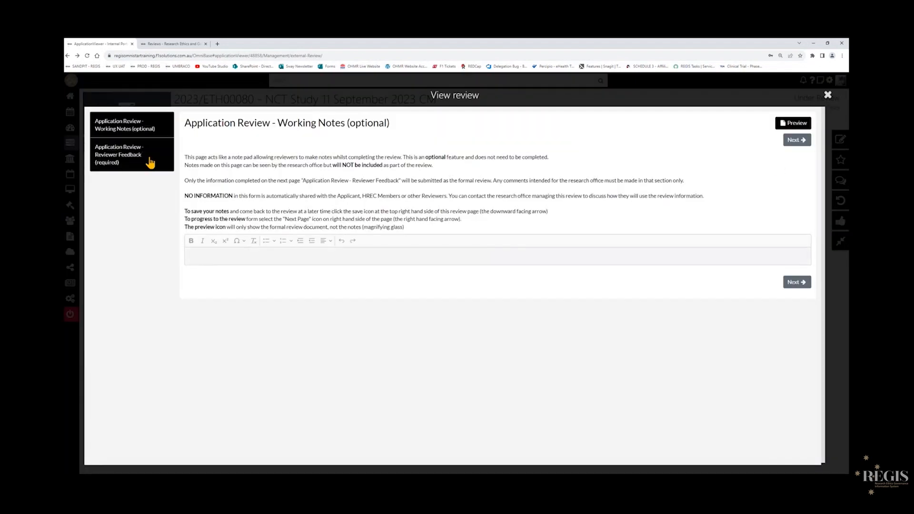
# Read through the submitted reviewer feedback and working notes pages of the review, then close the review viewer.
pyautogui.click(149, 162)
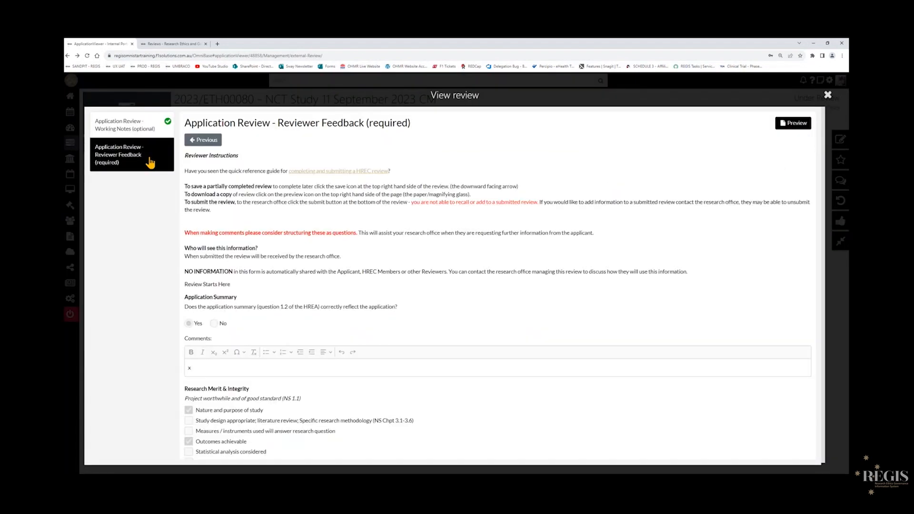
pyautogui.scroll(-15, 562, 245)
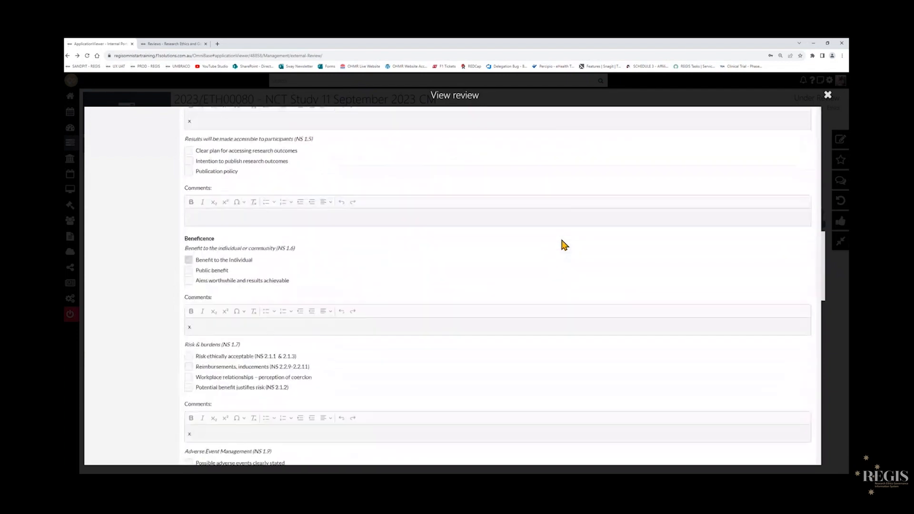
pyautogui.scroll(-15, 563, 244)
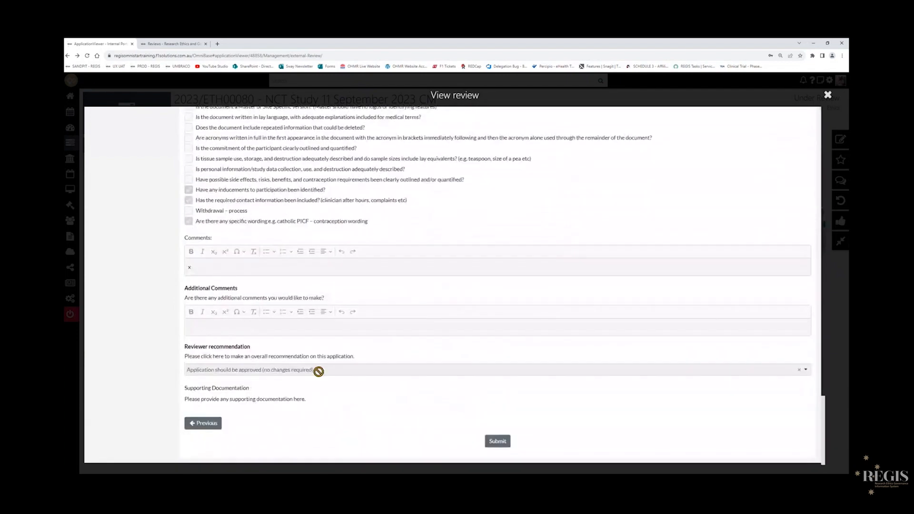
pyautogui.moveTo(823, 415); pyautogui.dragTo(820, 116)
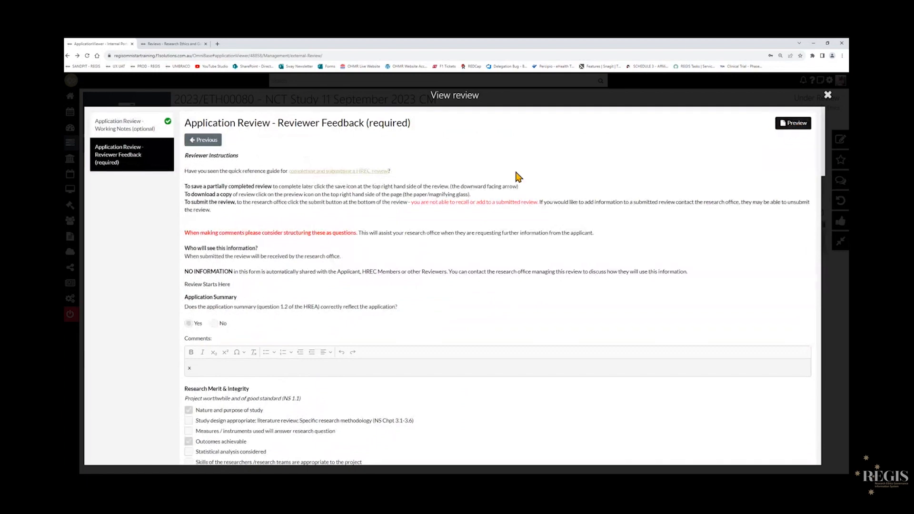
pyautogui.click(130, 137)
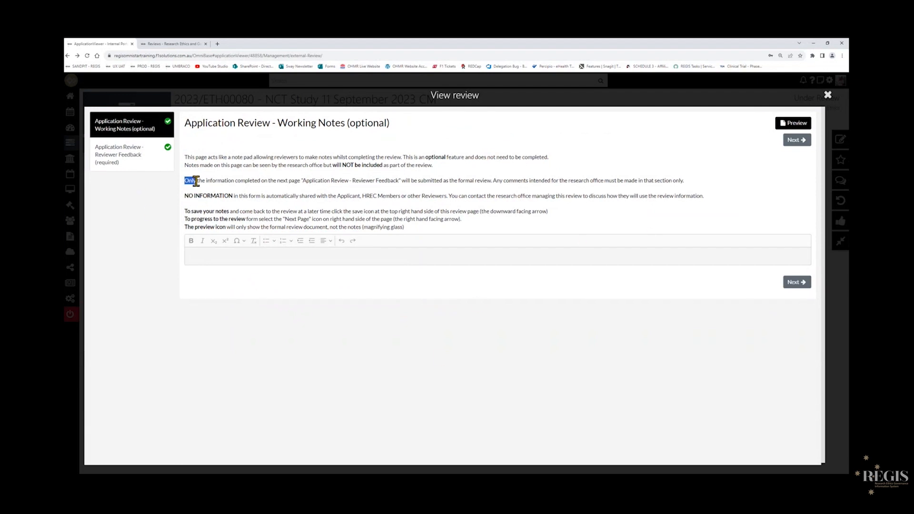
pyautogui.moveTo(185, 165); pyautogui.dragTo(439, 169)
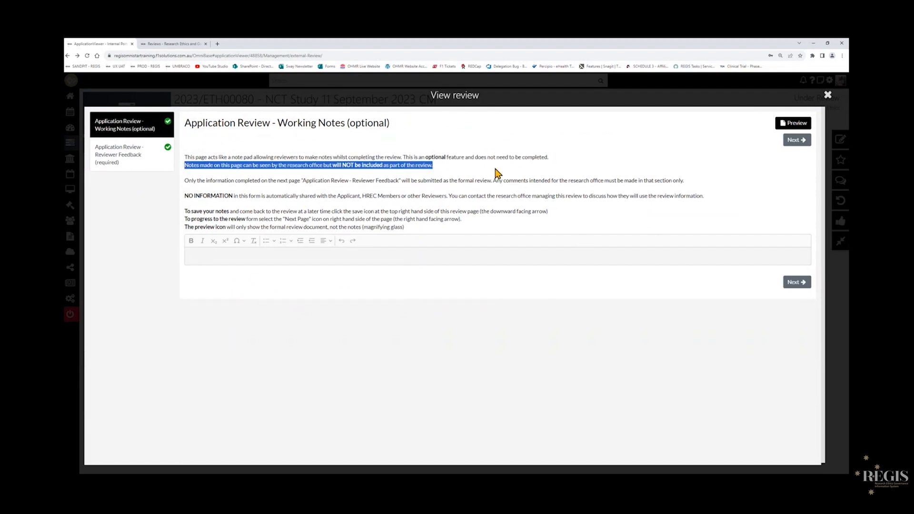
pyautogui.click(827, 97)
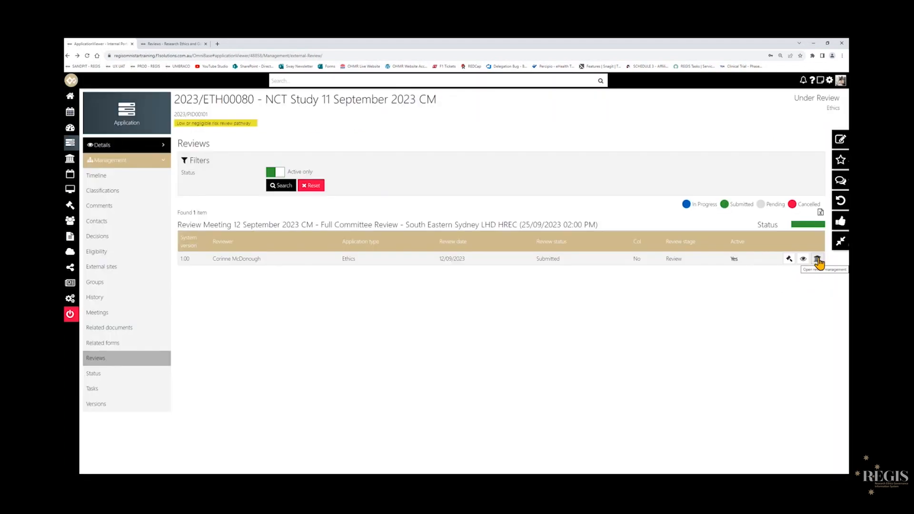
# Open the application's linked meeting, Meeting 12 September 2023 CM, for editing from its meetings list.
pyautogui.click(817, 260)
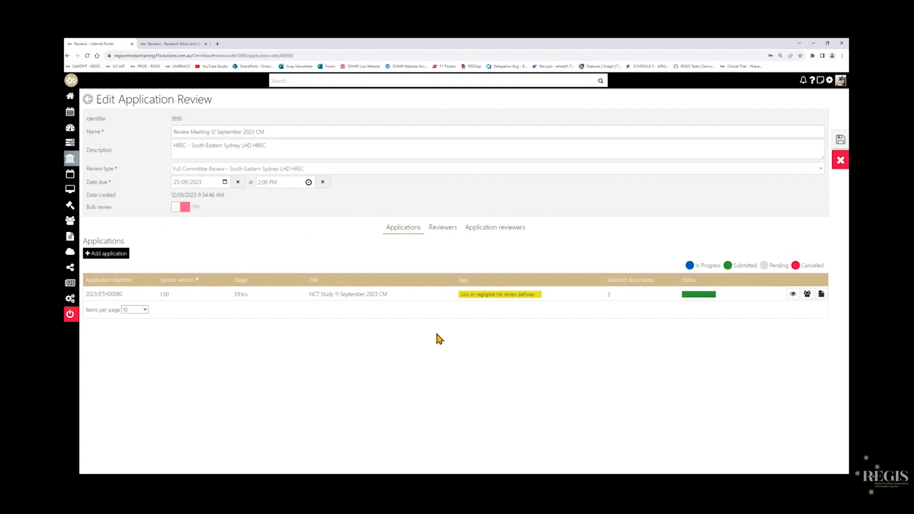
pyautogui.click(68, 55)
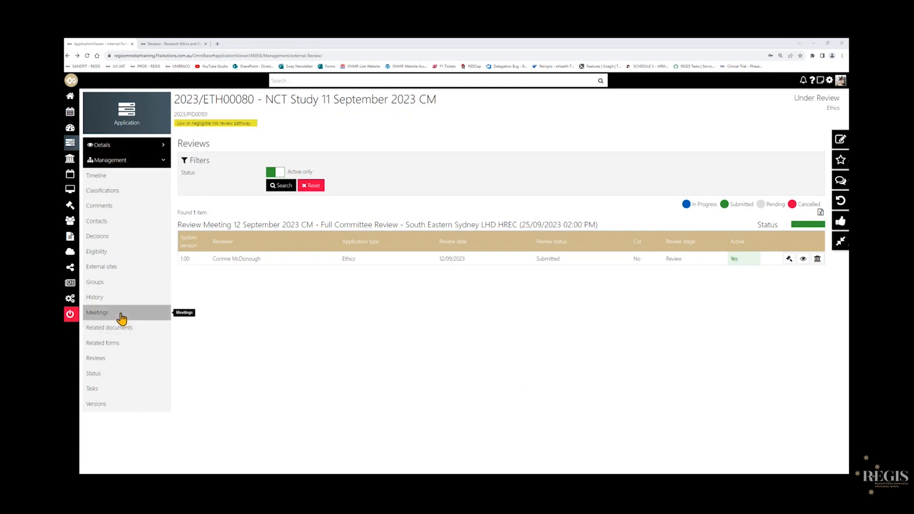
pyautogui.click(76, 177)
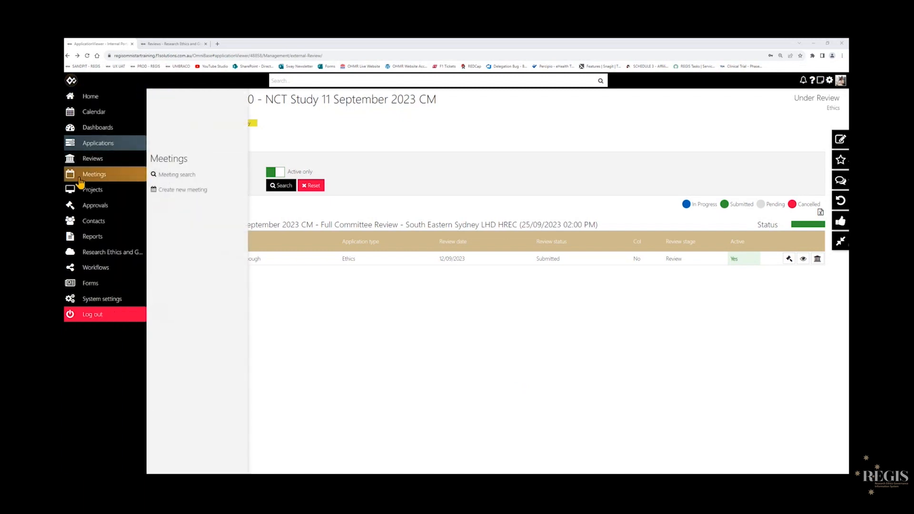
pyautogui.click(366, 343)
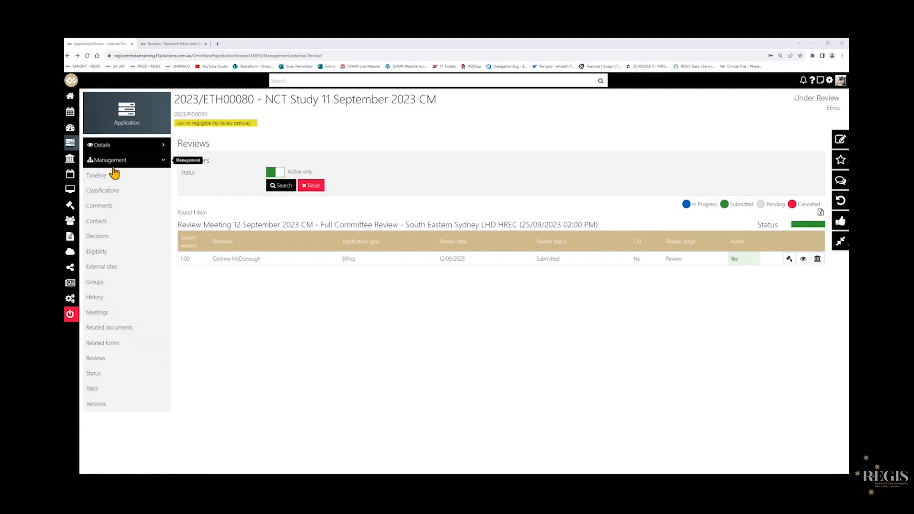
pyautogui.click(118, 317)
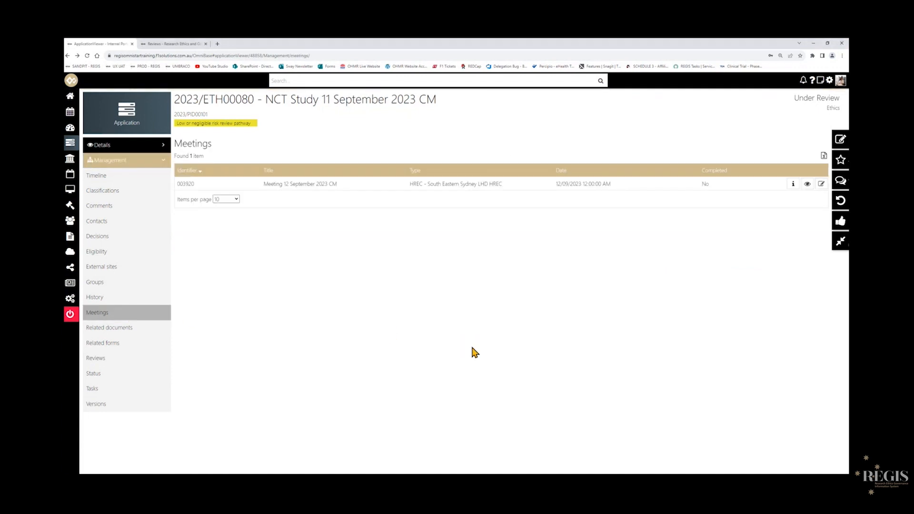
pyautogui.click(822, 184)
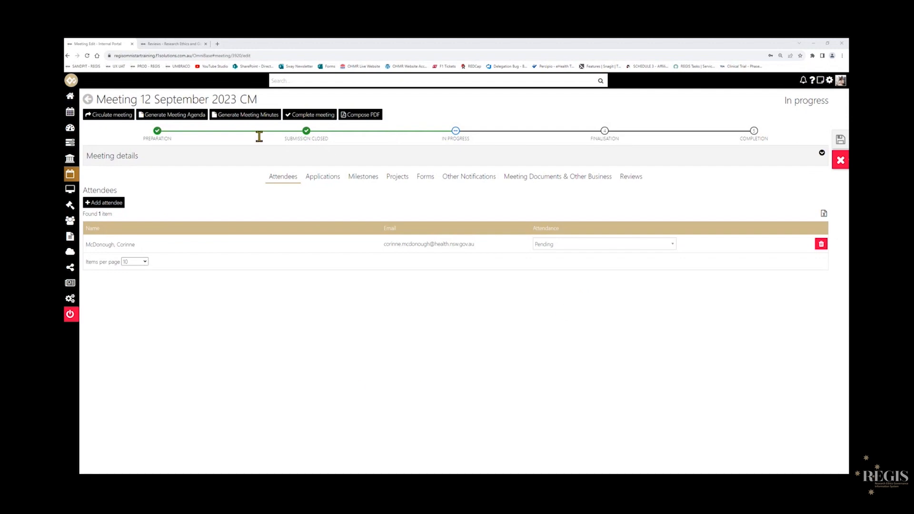
# Change the application's selected meeting documents, deselecting HREA.docx and adding Review Report.pdf.
pyautogui.click(324, 183)
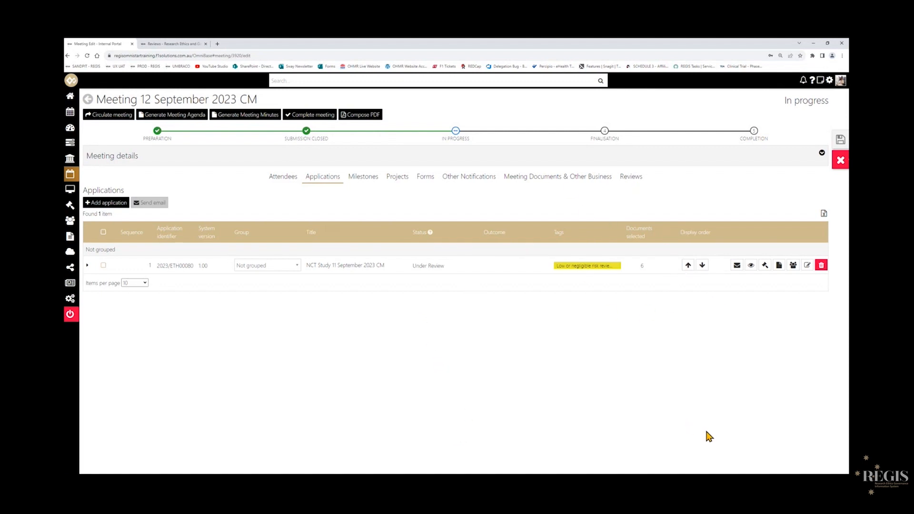
pyautogui.click(779, 267)
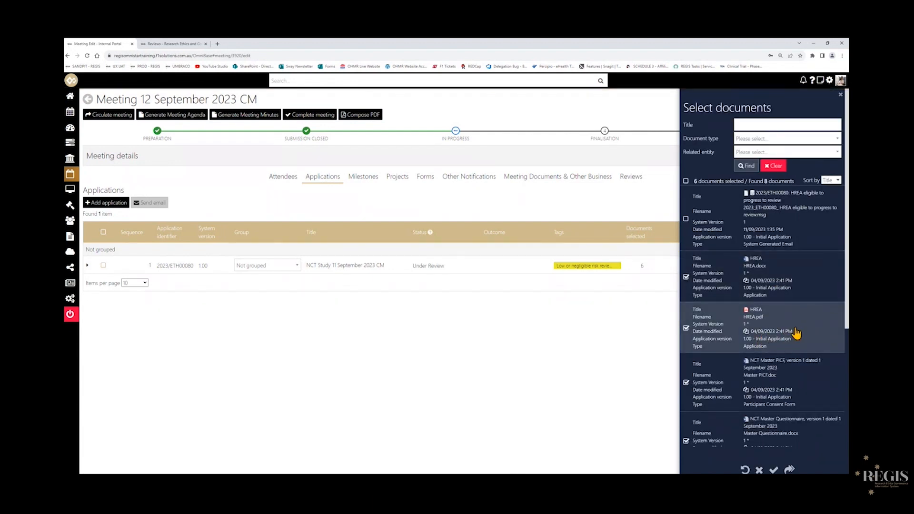
pyautogui.click(685, 278)
pyautogui.scroll(-2, 788, 325)
pyautogui.scroll(-2, 788, 324)
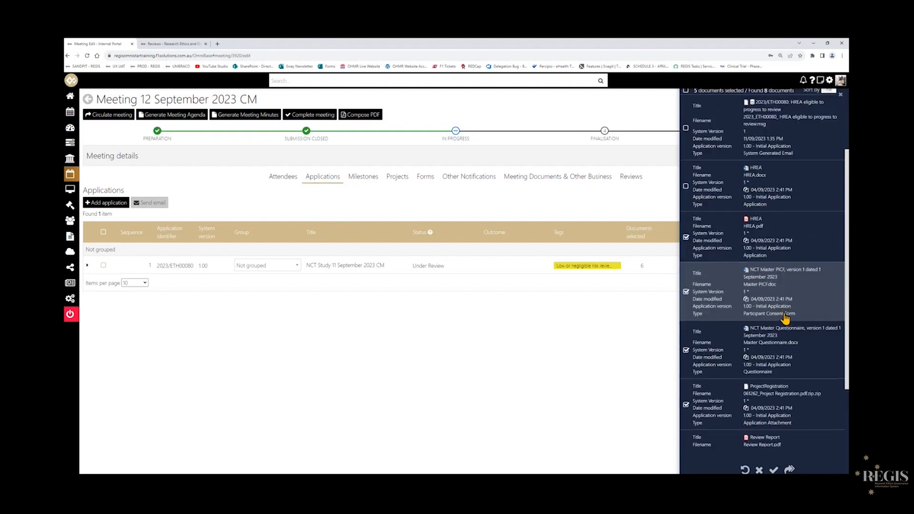
pyautogui.scroll(-1, 776, 281)
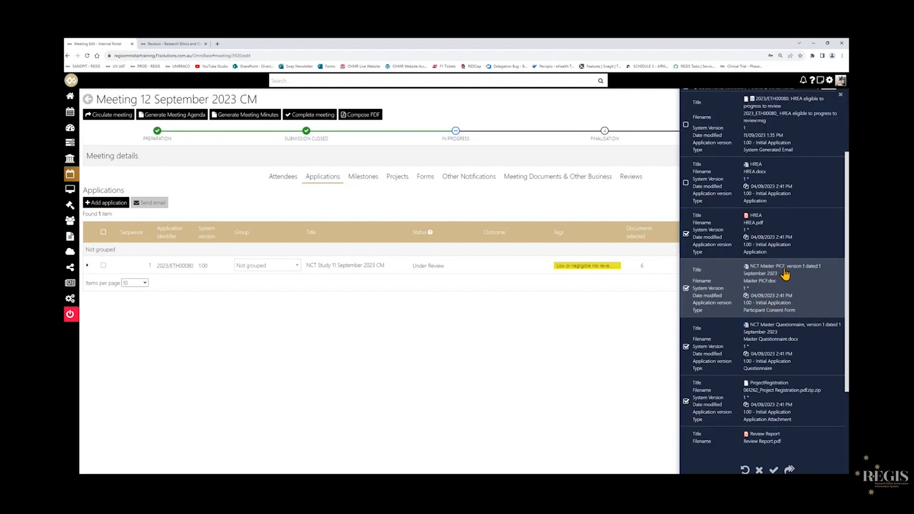
pyautogui.scroll(-1, 771, 315)
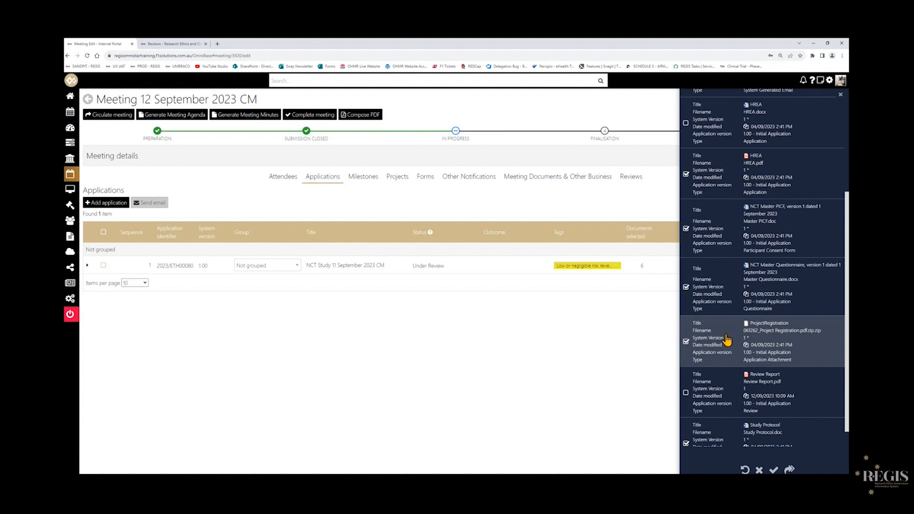
pyautogui.scroll(-1, 727, 340)
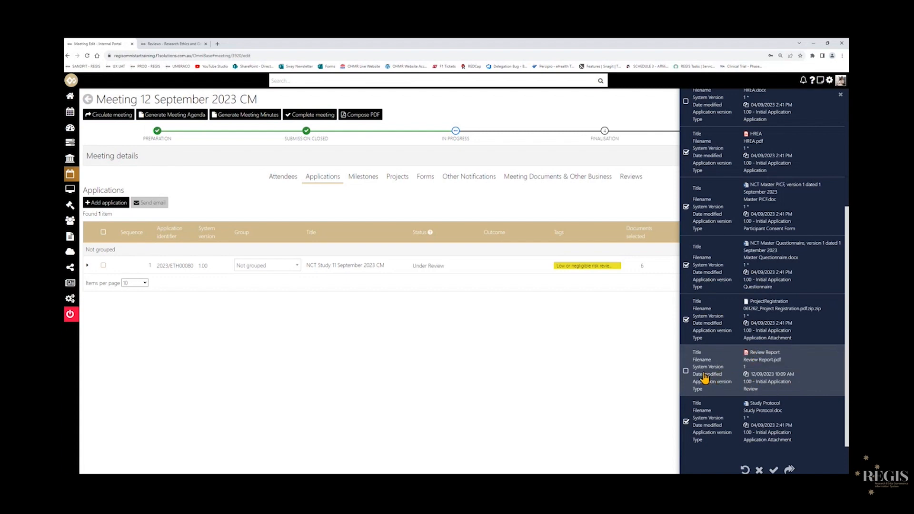
pyautogui.click(685, 371)
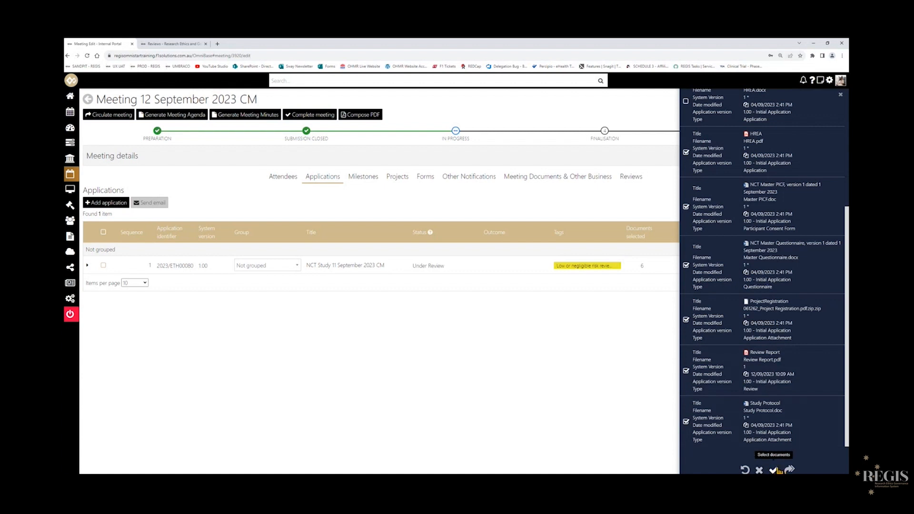
pyautogui.scroll(1, 791, 304)
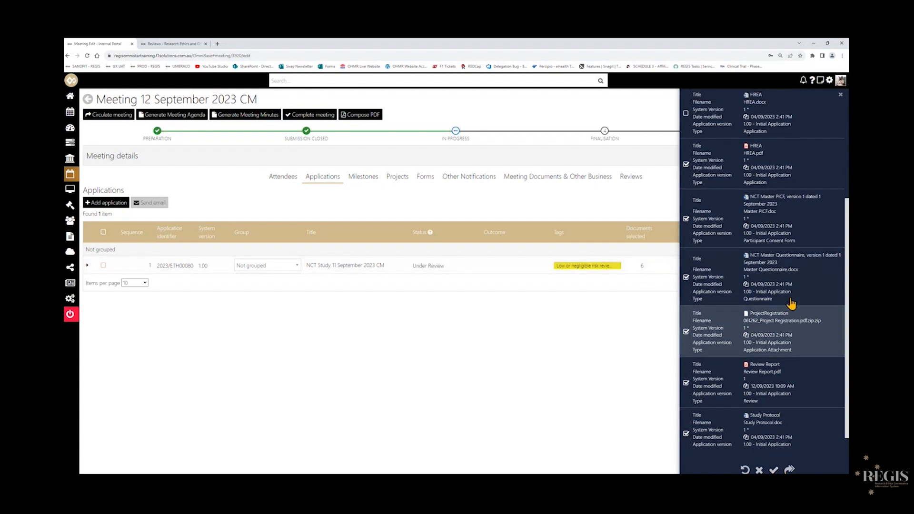
pyautogui.scroll(2, 791, 303)
pyautogui.scroll(-3, 759, 157)
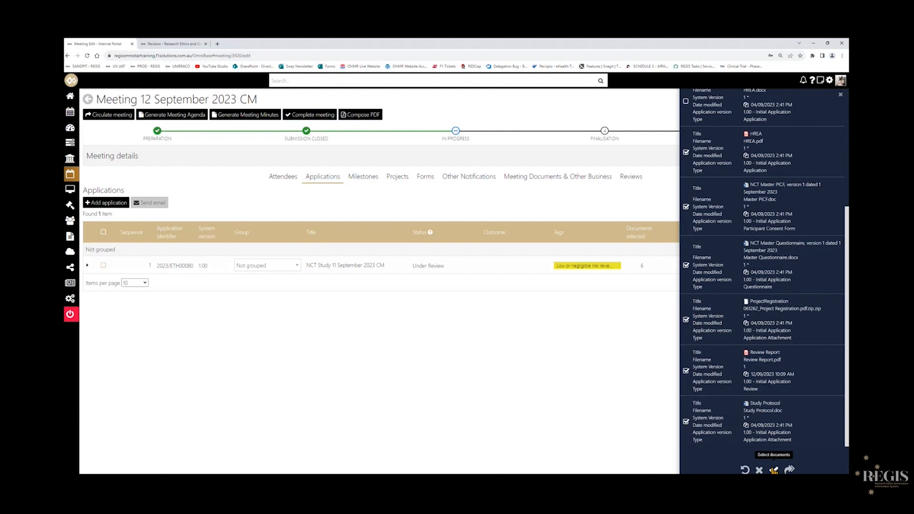
pyautogui.click(773, 469)
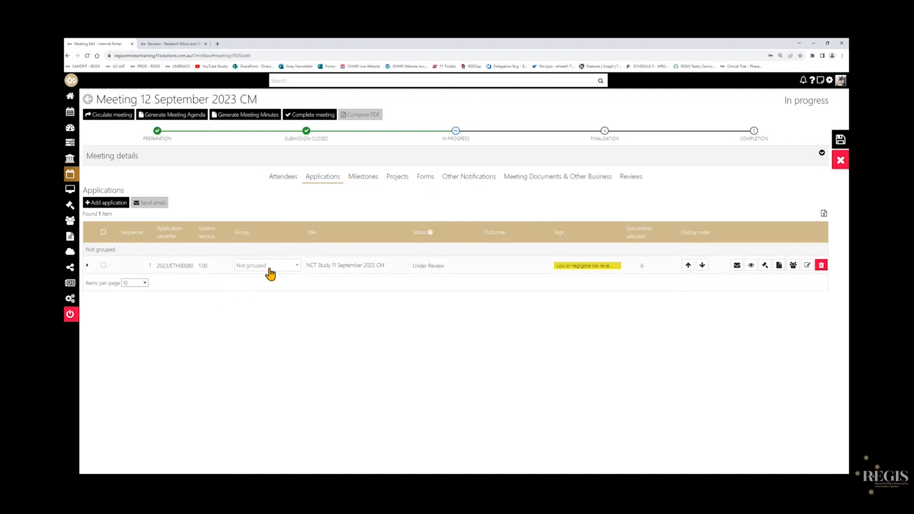
# Assign application 2023/ETH00080 to the Application - New group in the meeting.
pyautogui.click(293, 267)
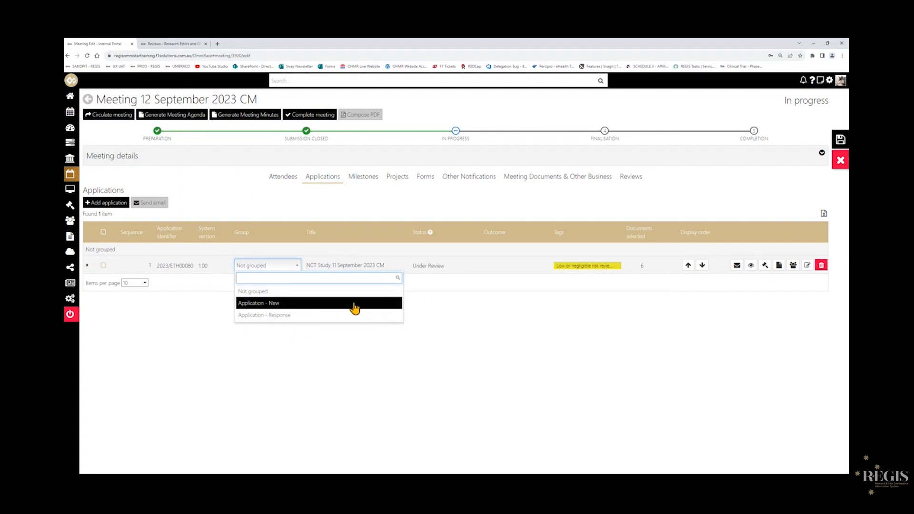
pyautogui.click(263, 304)
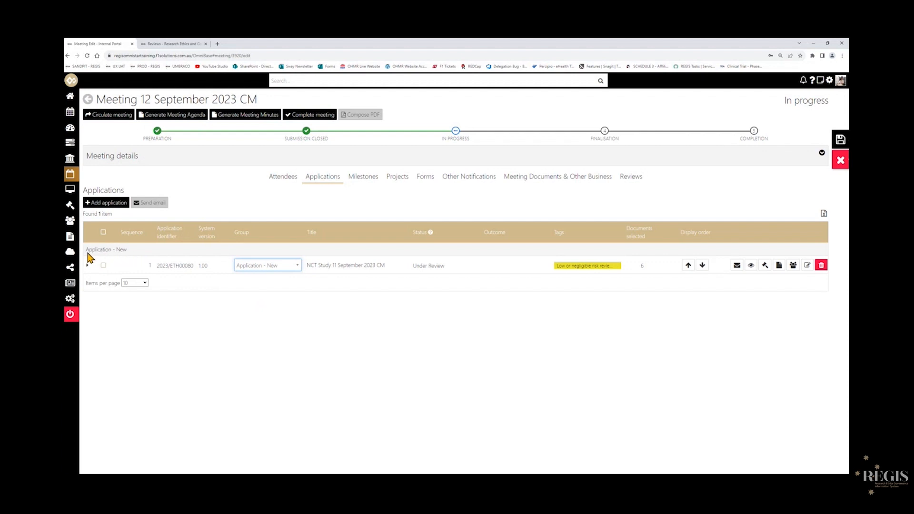
pyautogui.moveTo(86, 249); pyautogui.dragTo(130, 255)
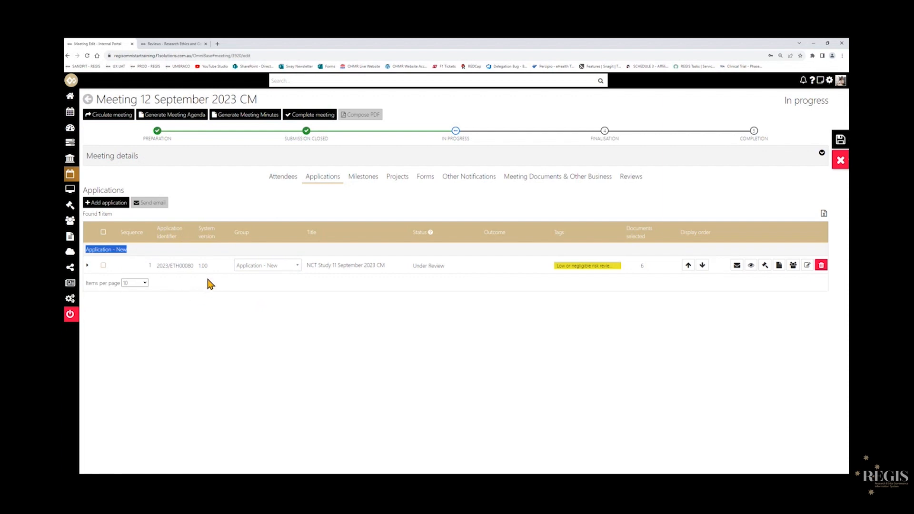
pyautogui.click(124, 256)
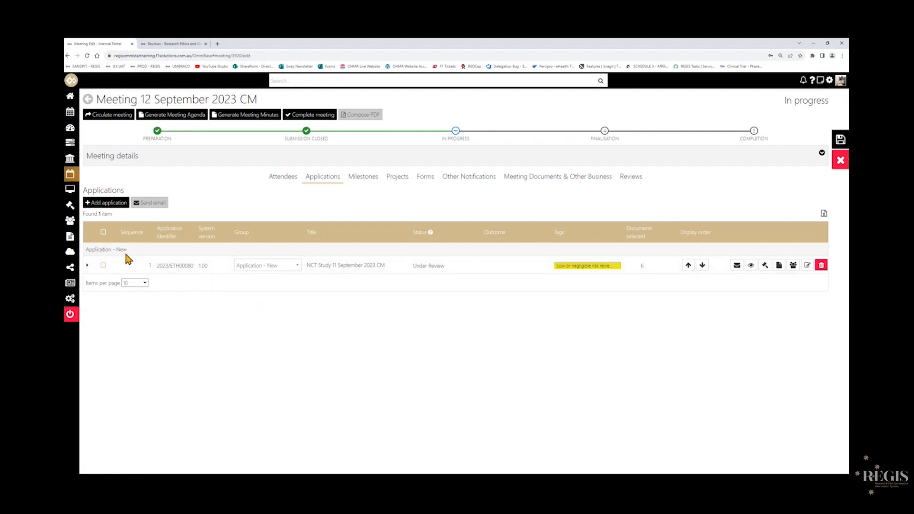
pyautogui.click(276, 267)
pyautogui.click(278, 292)
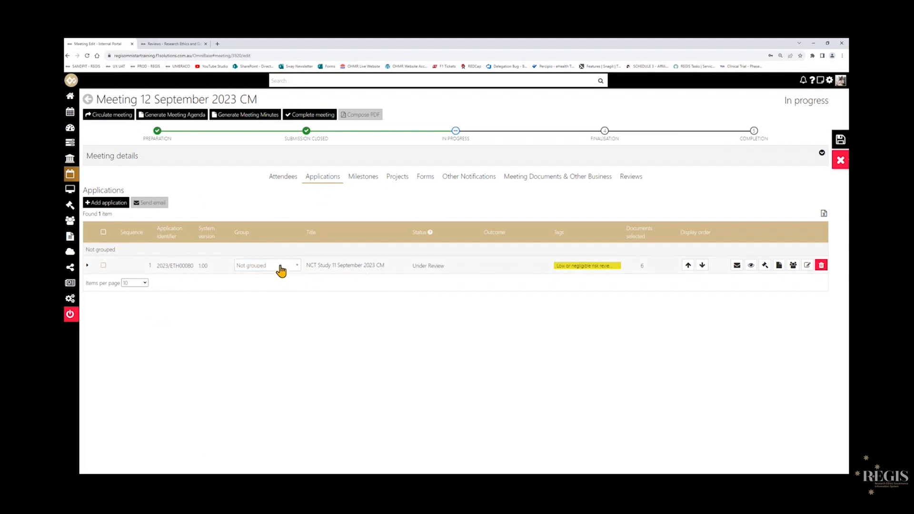
pyautogui.click(281, 270)
pyautogui.click(279, 302)
# Assign the Progress Report milestone to the Annual Report – New group.
pyautogui.click(368, 180)
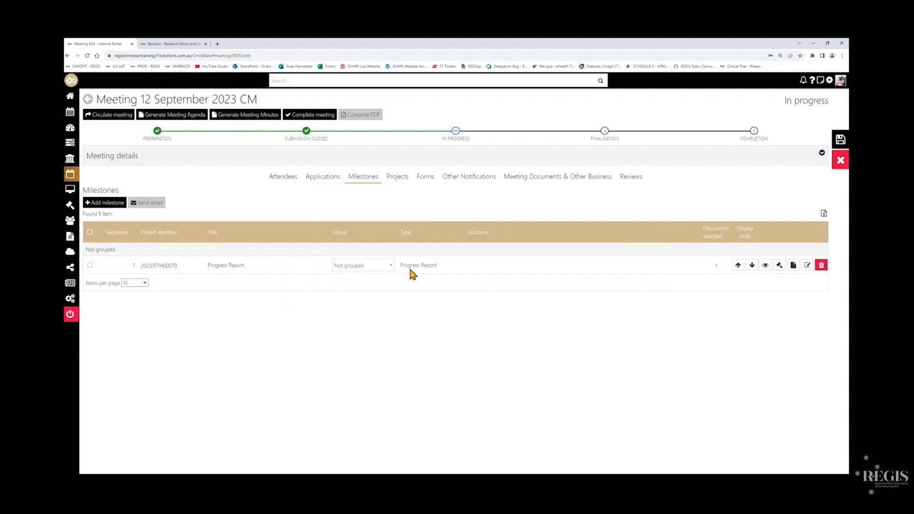
pyautogui.click(392, 268)
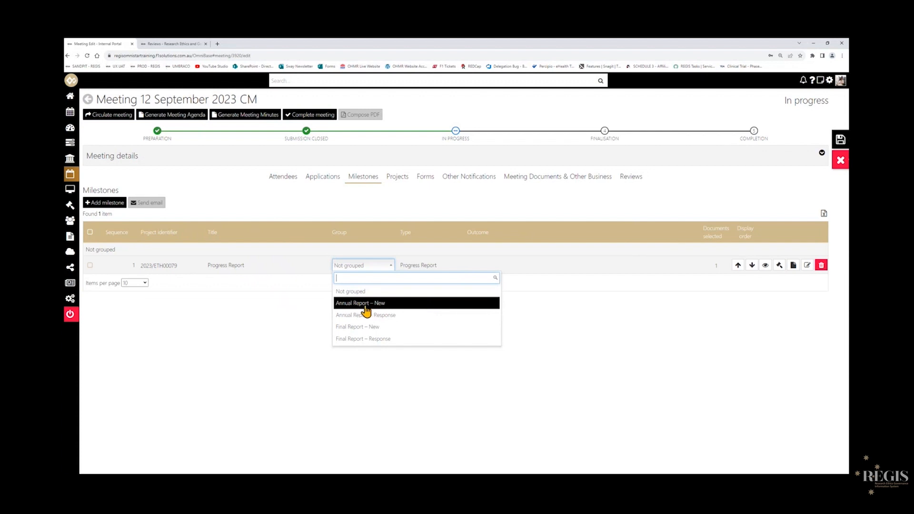
pyautogui.click(402, 307)
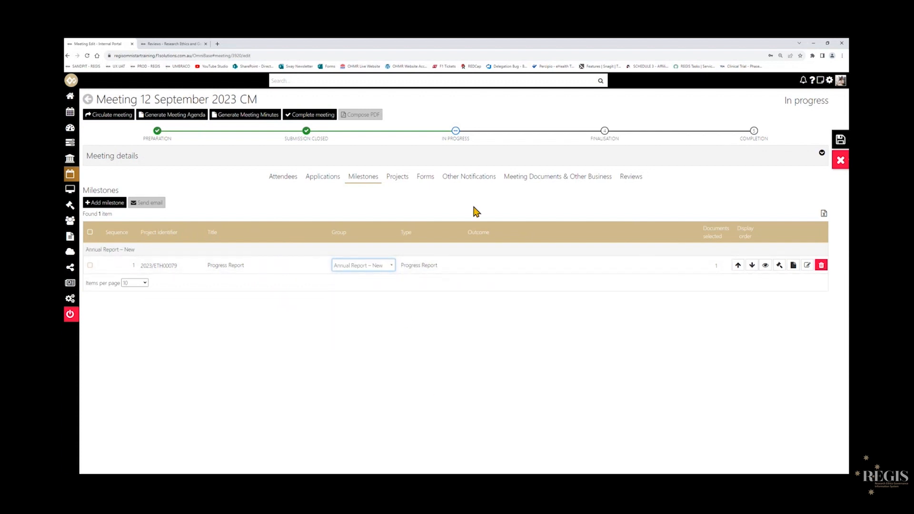
# Group the two amendment notification forms under Amendment - New and the Significant Safety Issue Notification under Safety Notification – New.
pyautogui.click(426, 185)
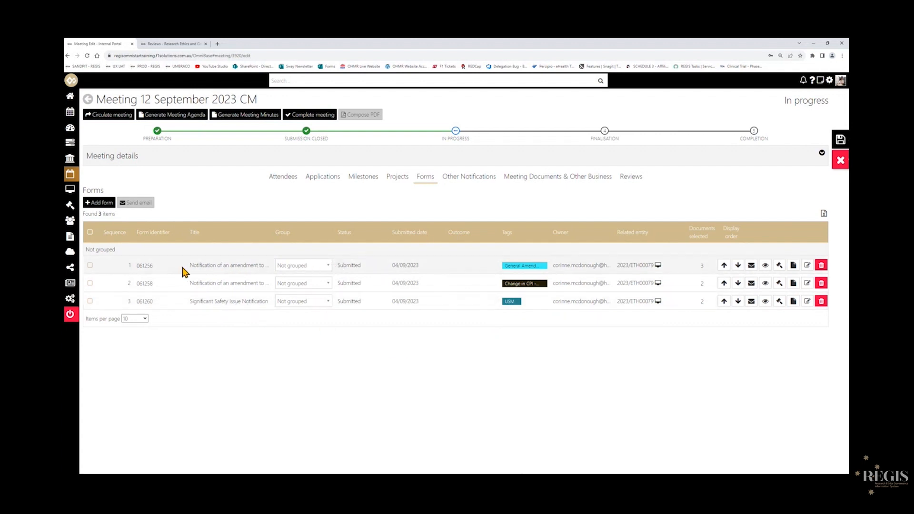
pyautogui.click(329, 270)
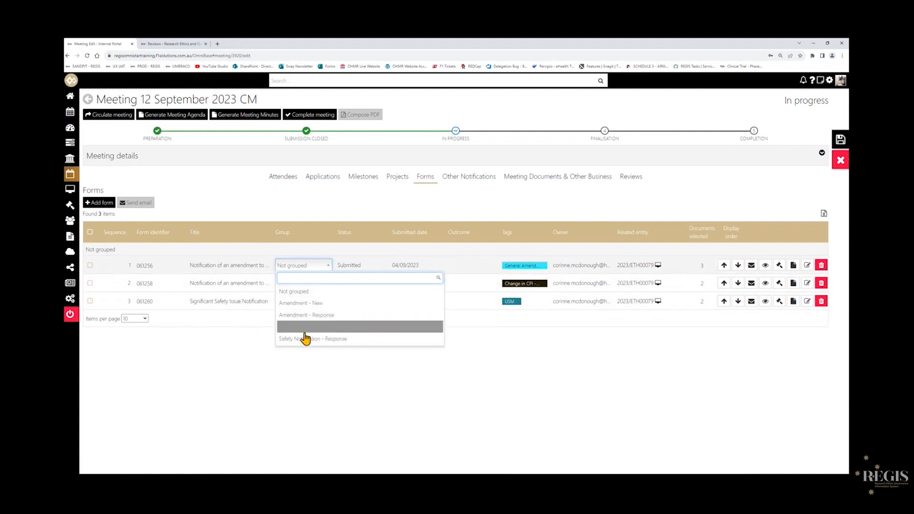
pyautogui.click(360, 305)
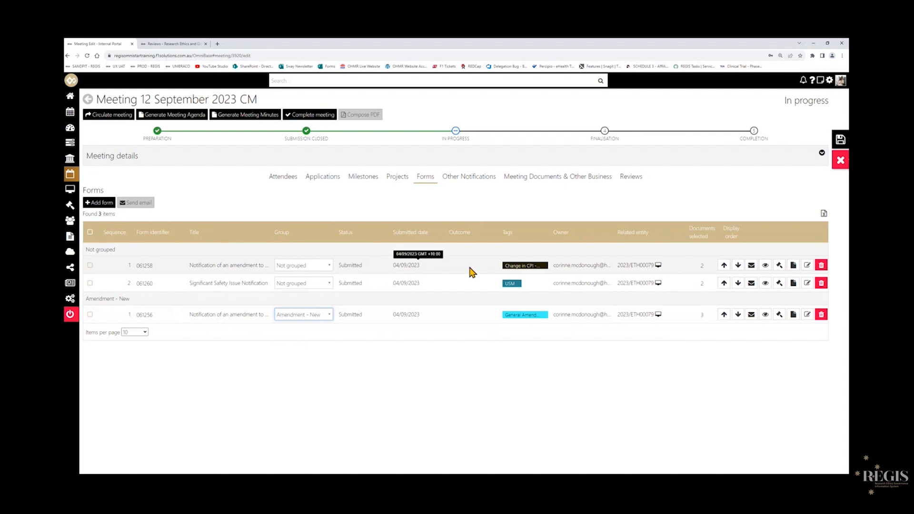
pyautogui.click(330, 269)
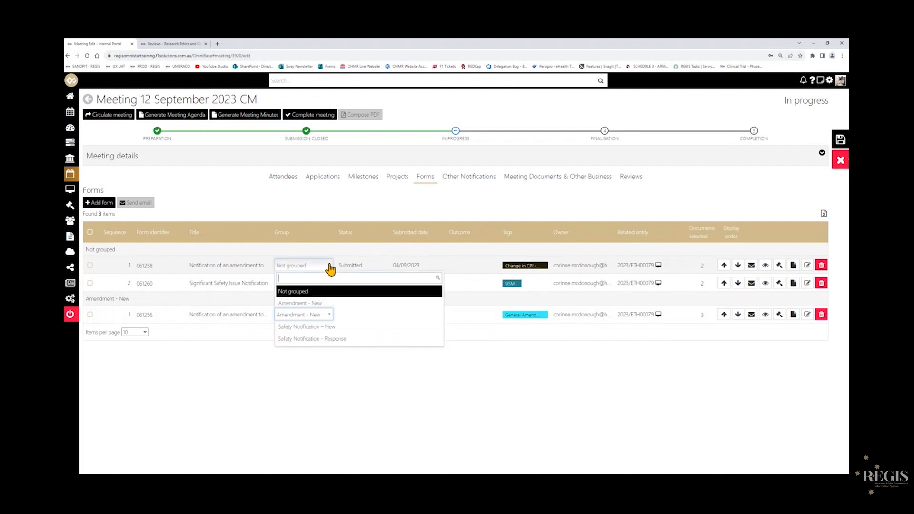
pyautogui.click(327, 304)
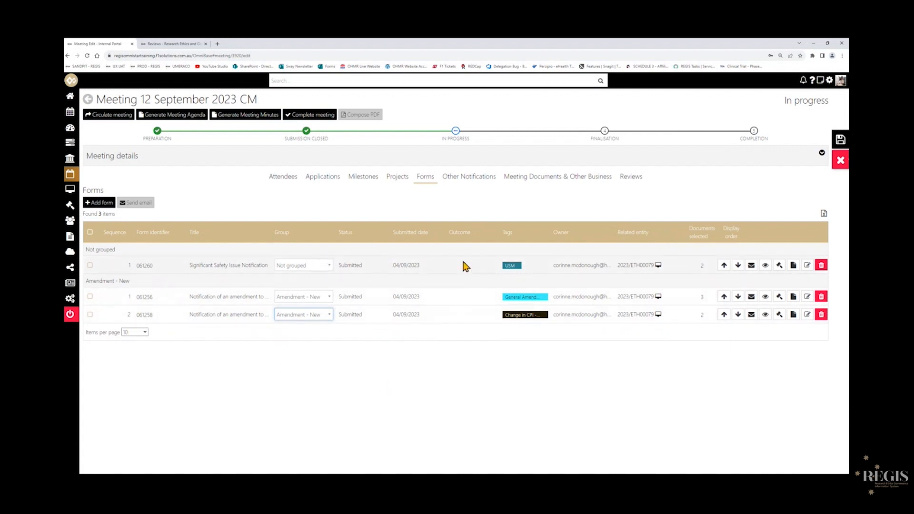
pyautogui.click(332, 267)
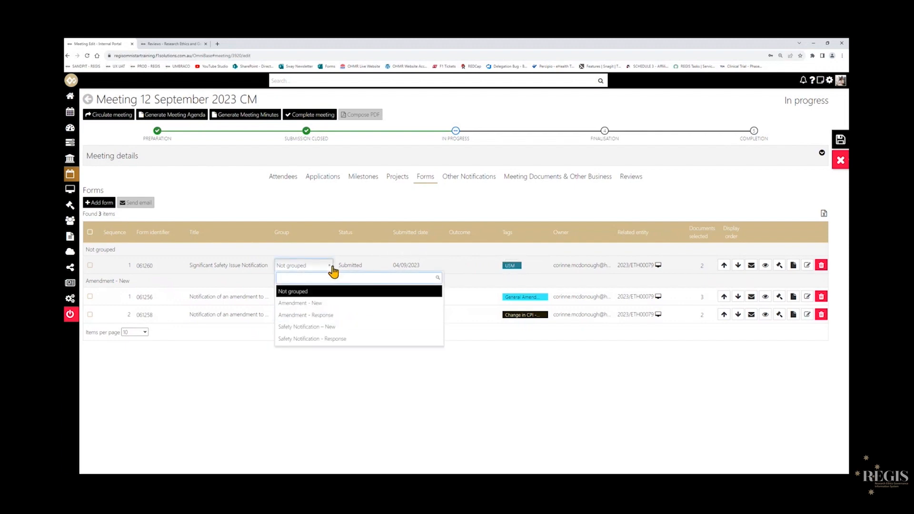
pyautogui.click(334, 327)
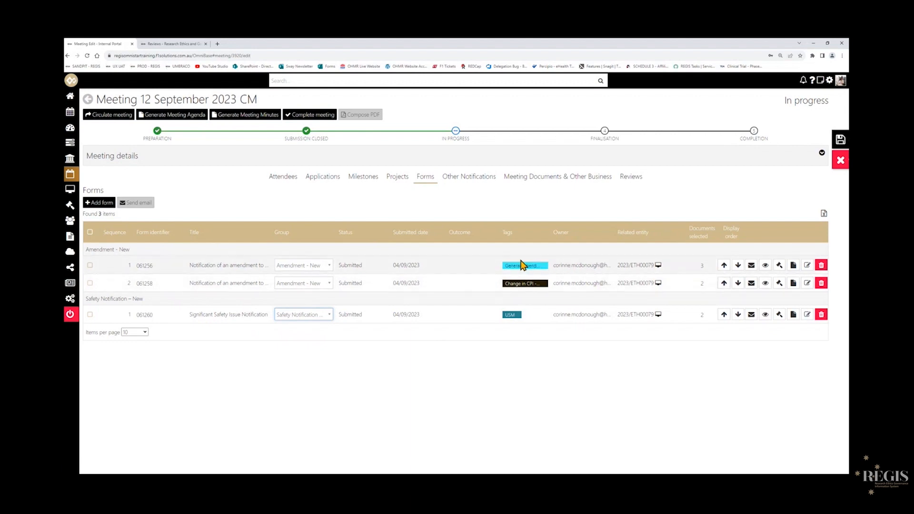
# Move form 061258 up the display order and then back down.
pyautogui.click(724, 285)
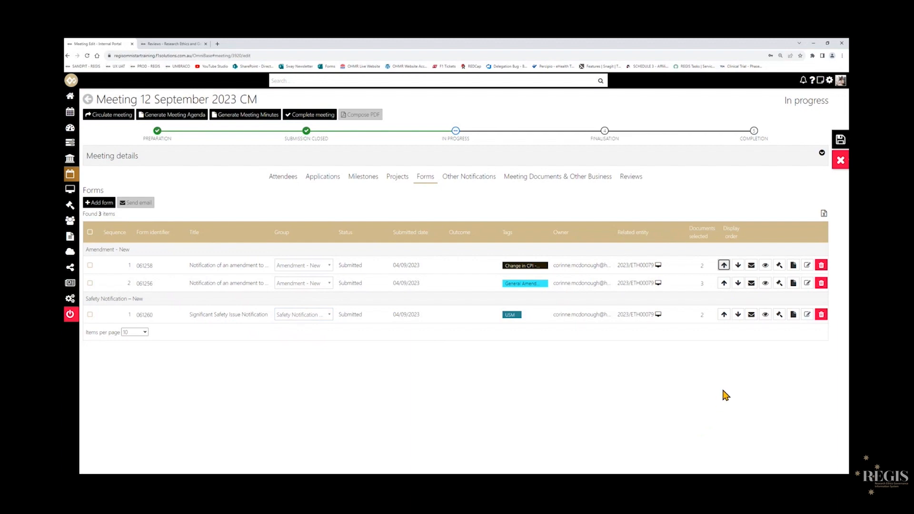
pyautogui.click(738, 265)
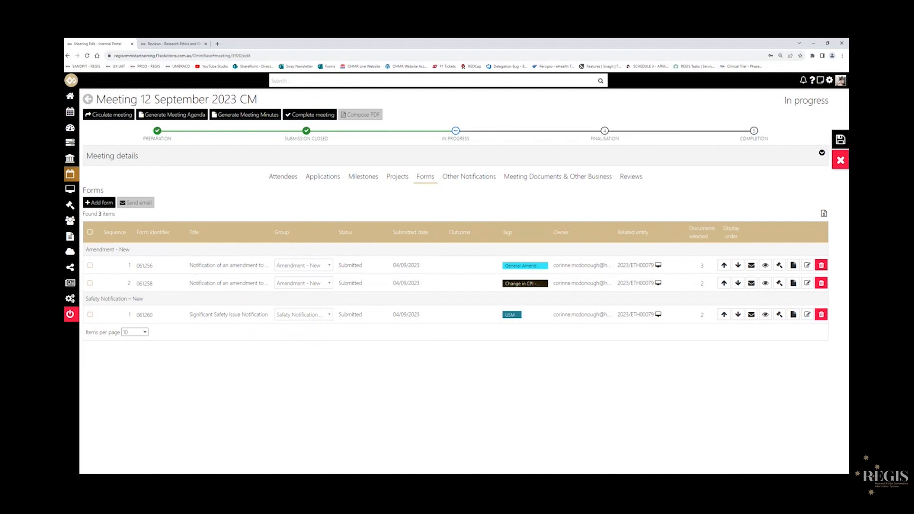
# Save the meeting's changes, confirming the save, and check the Milestones, Applications and Forms tabs.
pyautogui.click(835, 143)
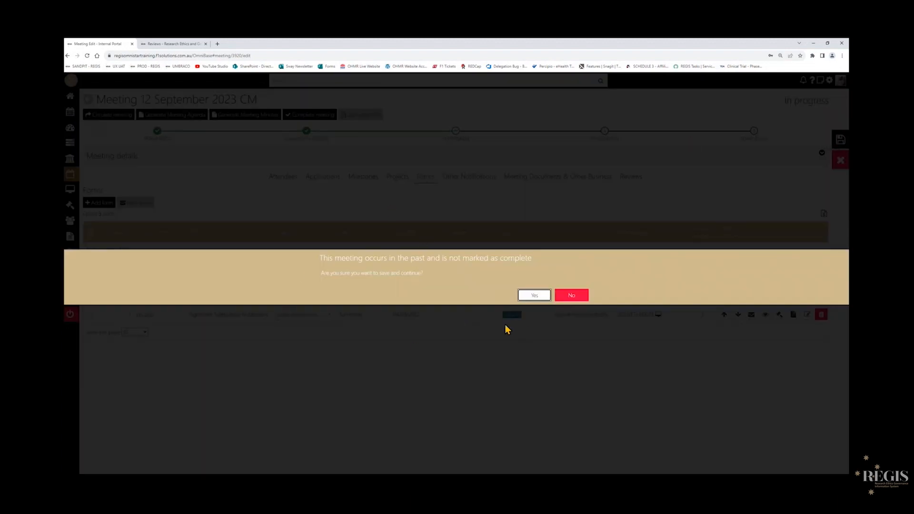
pyautogui.click(526, 296)
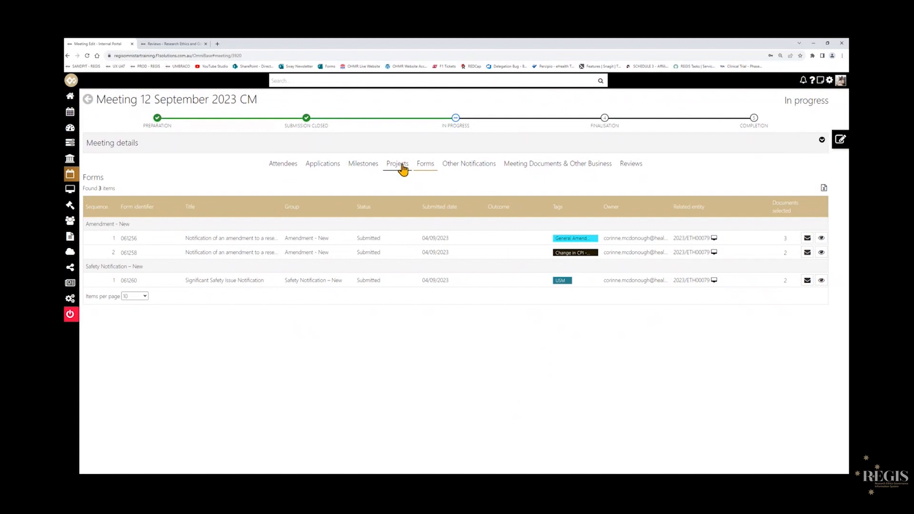
pyautogui.click(363, 170)
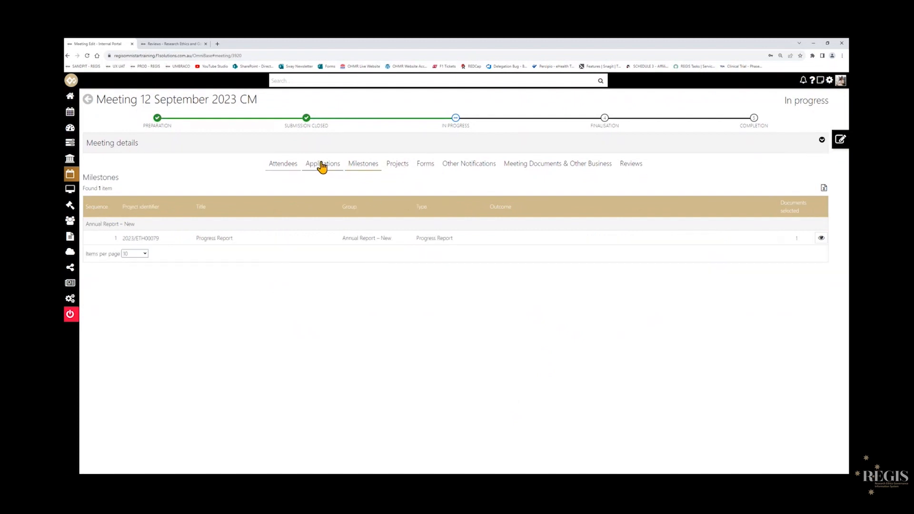
pyautogui.click(321, 166)
pyautogui.click(372, 169)
pyautogui.click(424, 169)
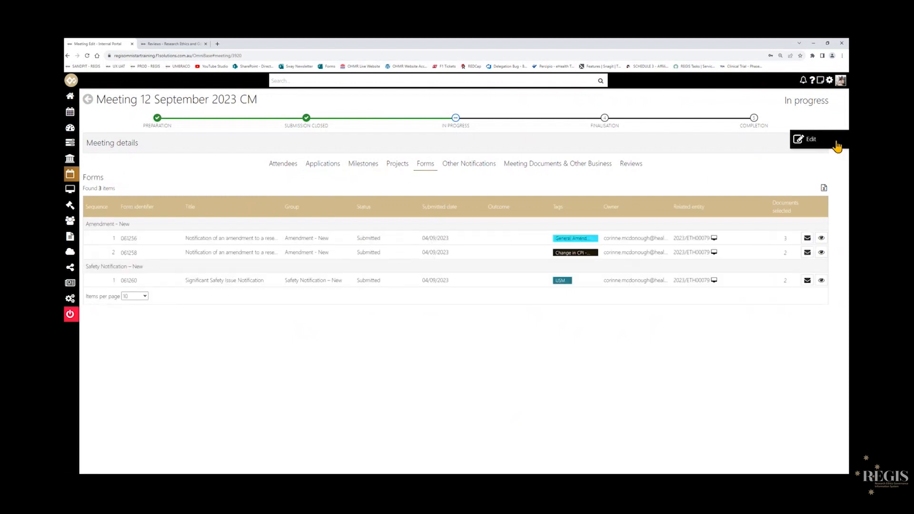
# Reopen the meeting for editing, generate the meeting agenda and open the downloaded agenda in Word.
pyautogui.click(810, 139)
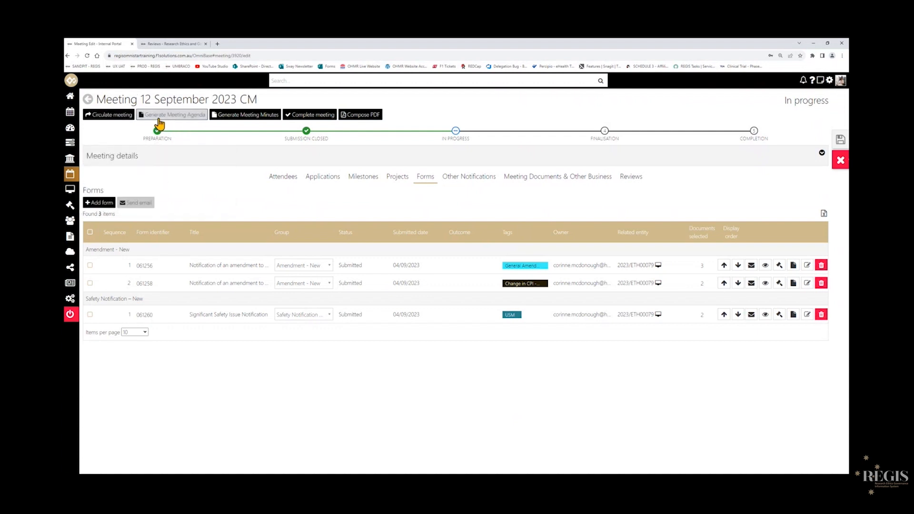
pyautogui.click(185, 119)
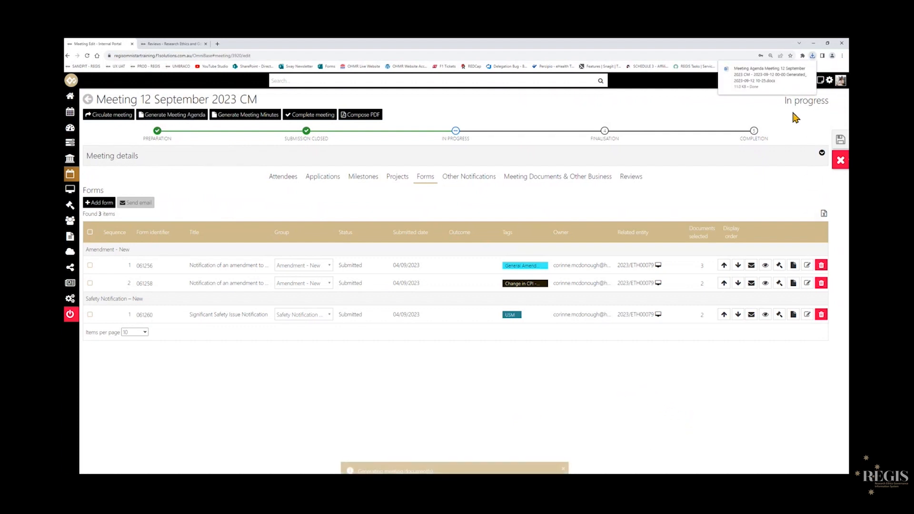
pyautogui.click(753, 76)
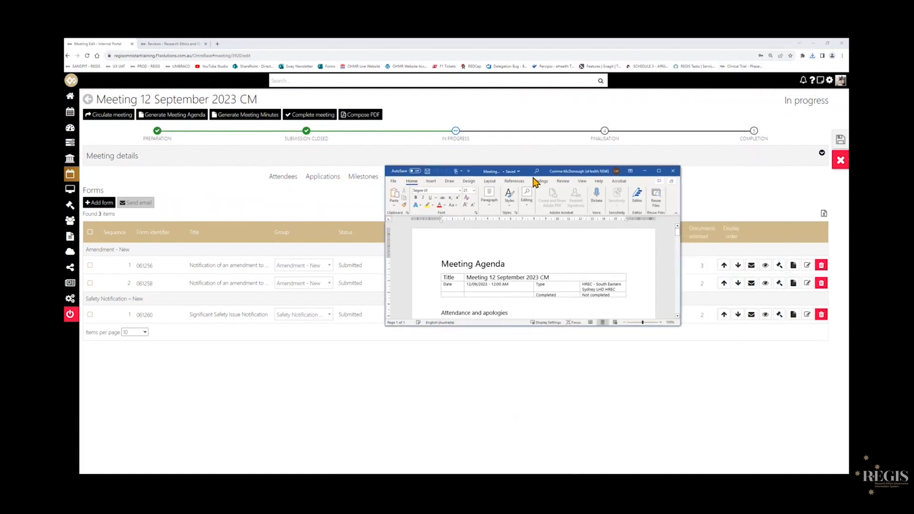
pyautogui.click(662, 174)
# Scroll through the generated agenda document to review all of its sections.
pyautogui.scroll(6, 516, 353)
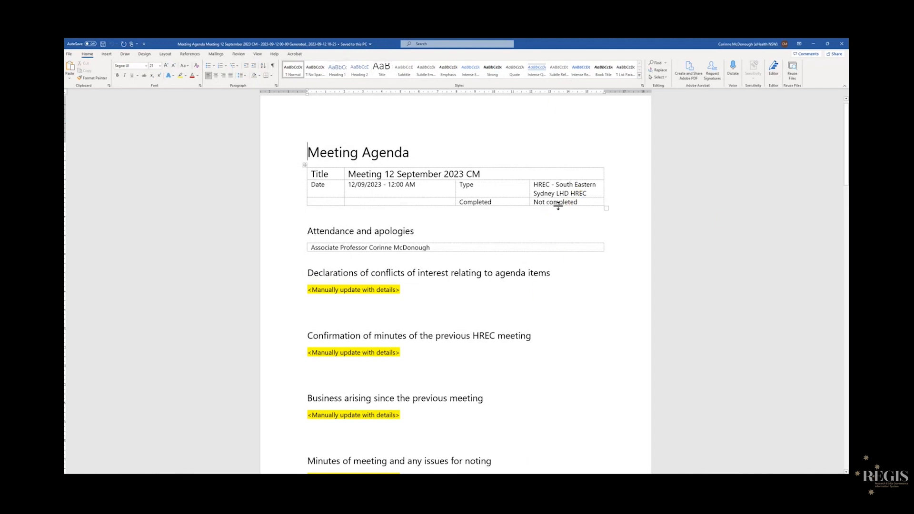
pyautogui.scroll(-2, 427, 268)
pyautogui.scroll(-2, 427, 267)
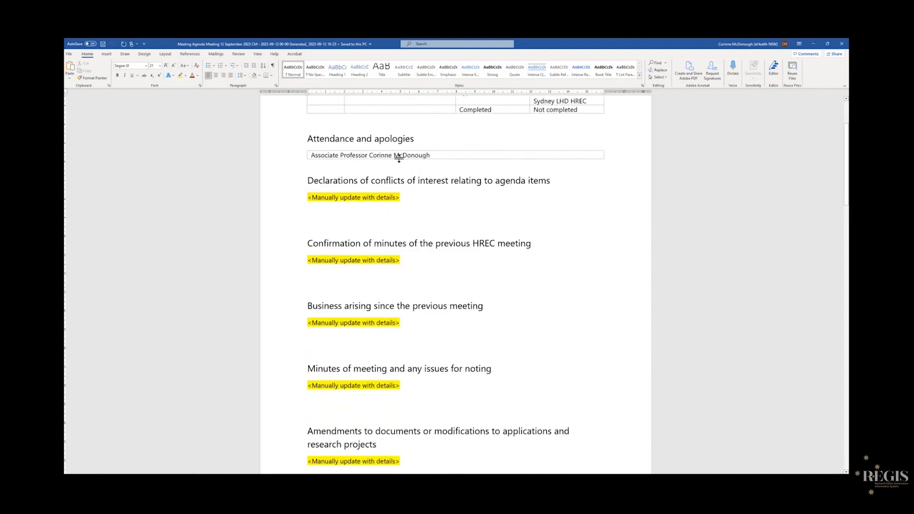
pyautogui.scroll(-3, 531, 223)
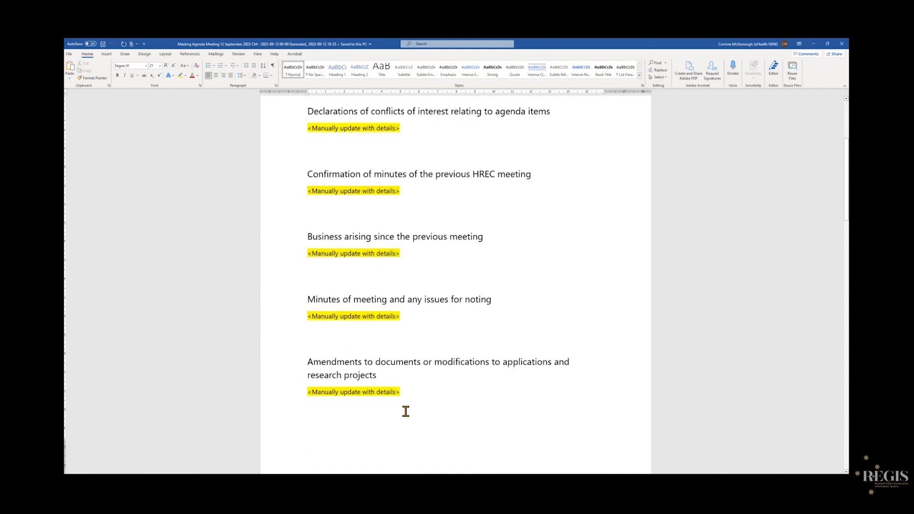
pyautogui.scroll(-2, 440, 404)
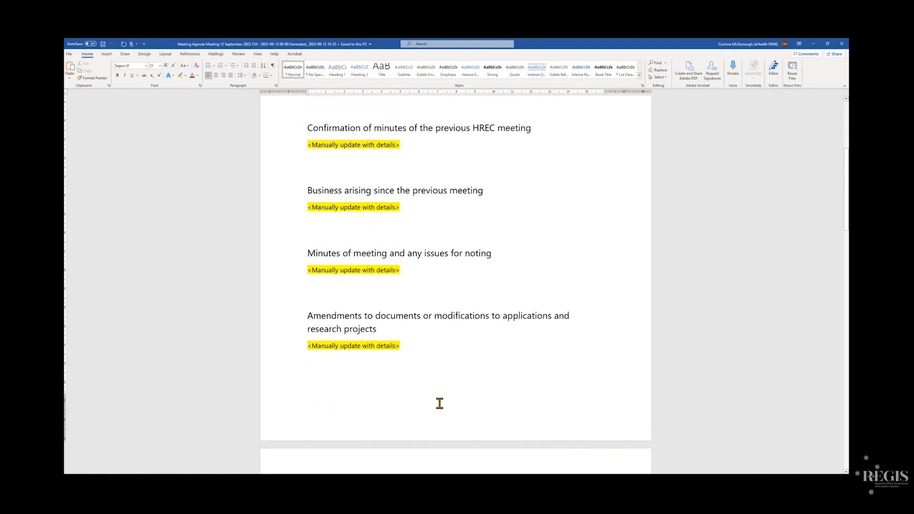
pyautogui.scroll(-13, 439, 403)
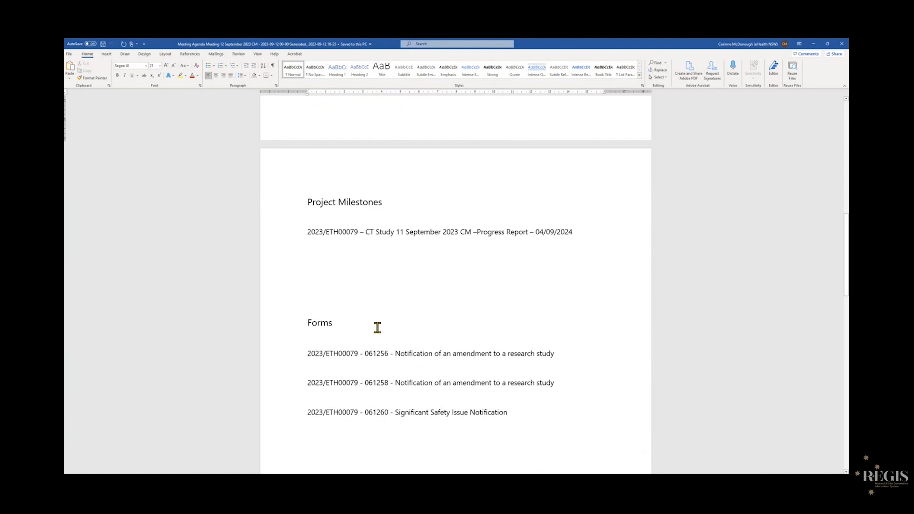
pyautogui.scroll(-2, 580, 236)
pyautogui.scroll(-2, 580, 236)
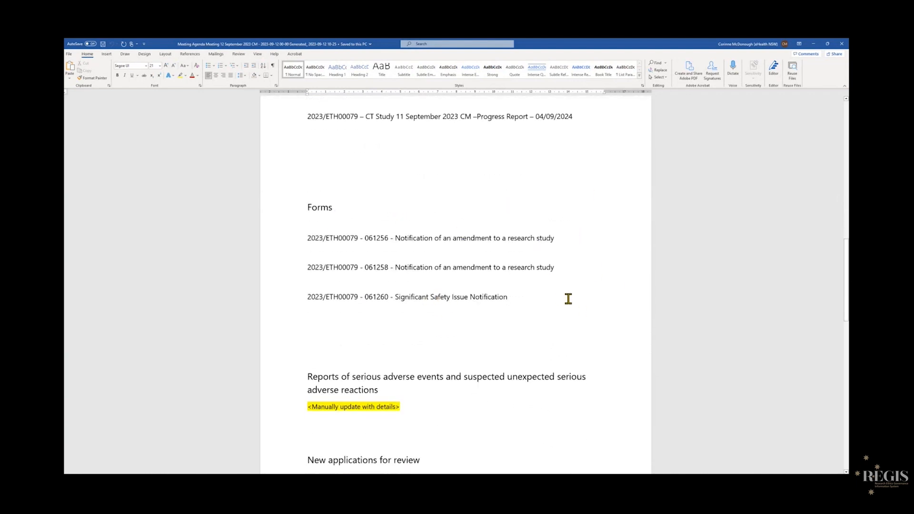
pyautogui.scroll(-5, 568, 299)
pyautogui.scroll(-1, 515, 254)
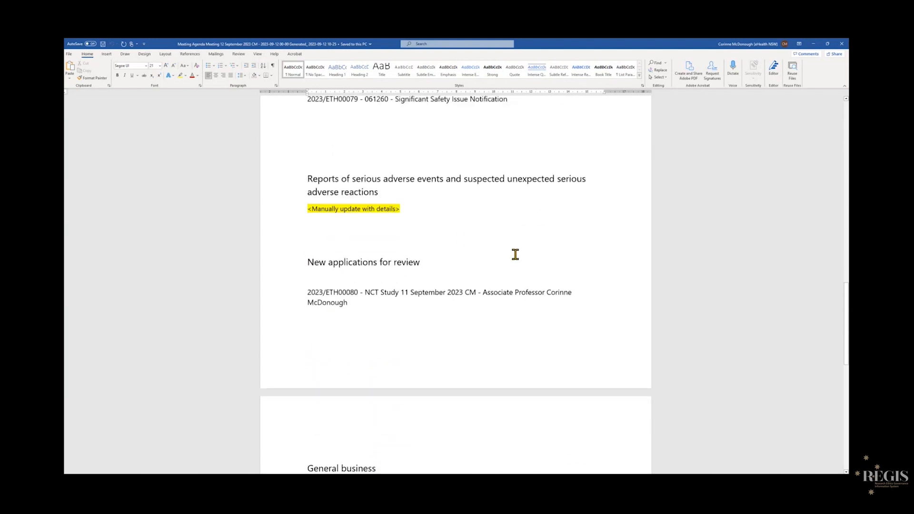
pyautogui.scroll(-3, 515, 254)
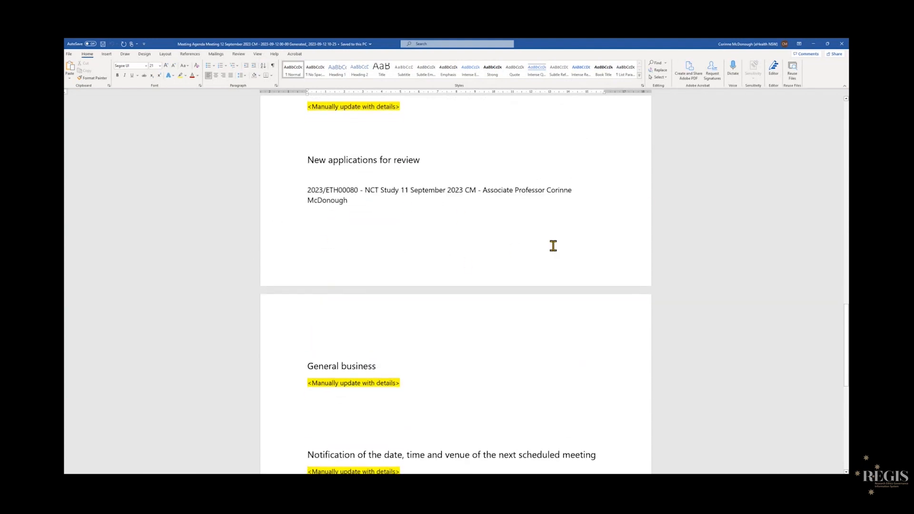
pyautogui.scroll(-5, 390, 270)
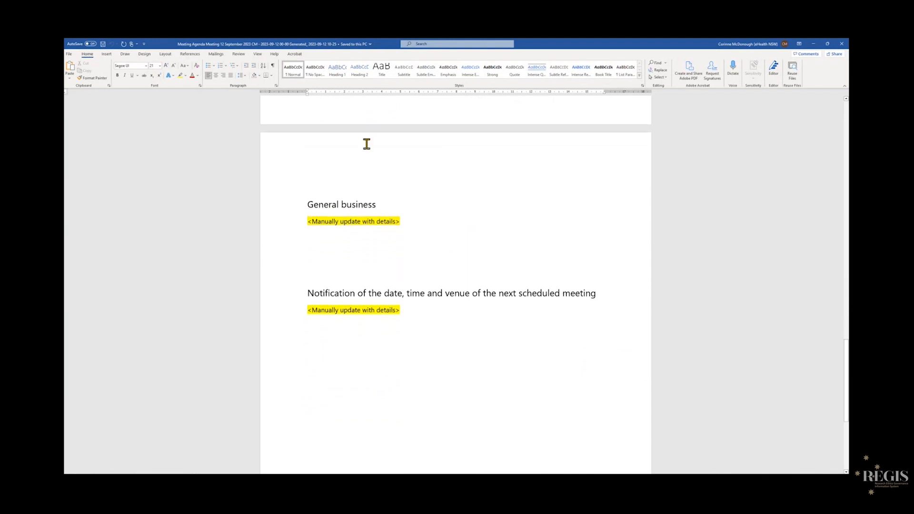
pyautogui.scroll(-4, 318, 292)
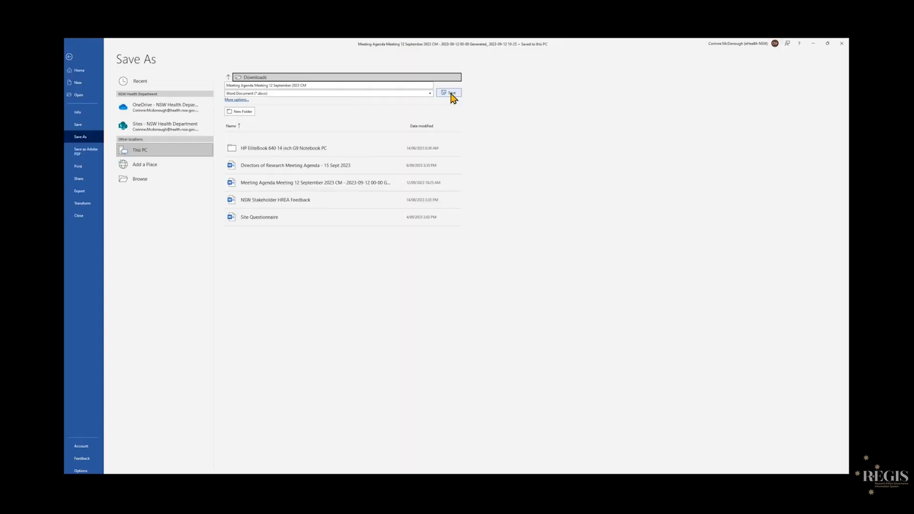
# Return to the meeting and add the downloaded meeting agenda file as a new meeting document.
pyautogui.click(453, 96)
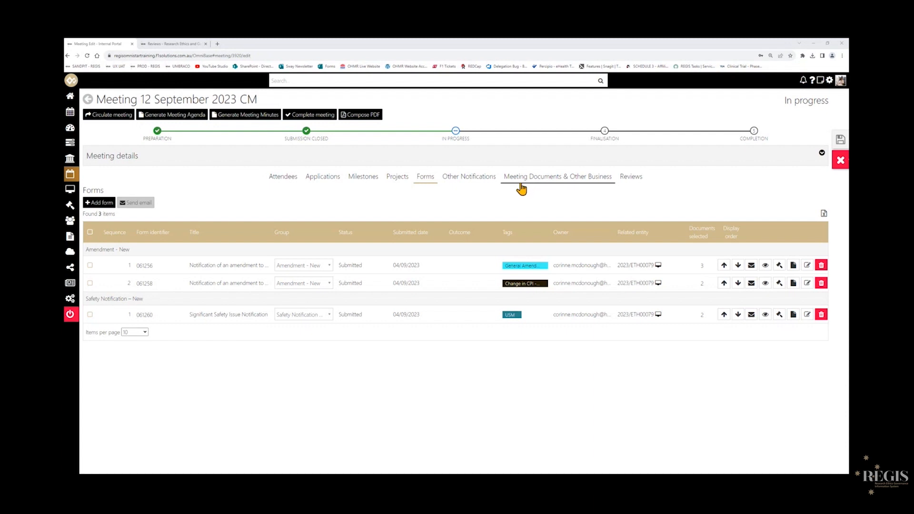
pyautogui.click(556, 184)
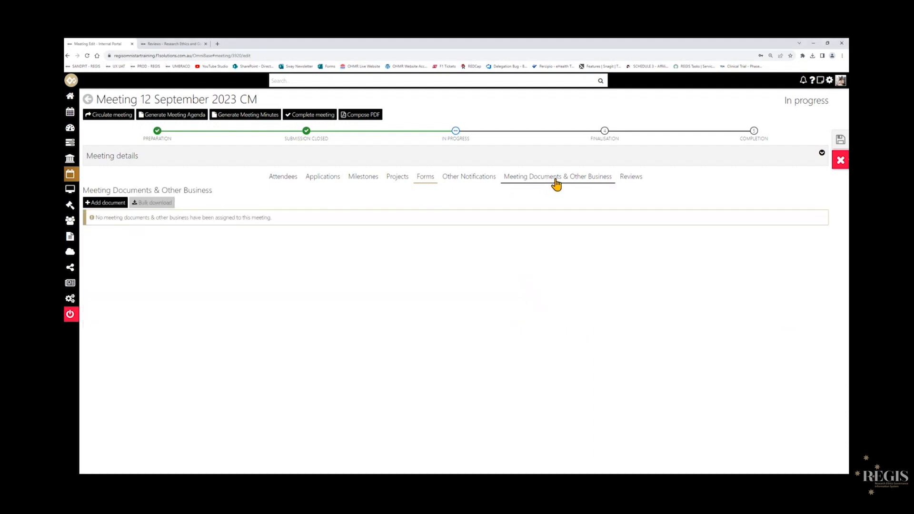
pyautogui.click(103, 202)
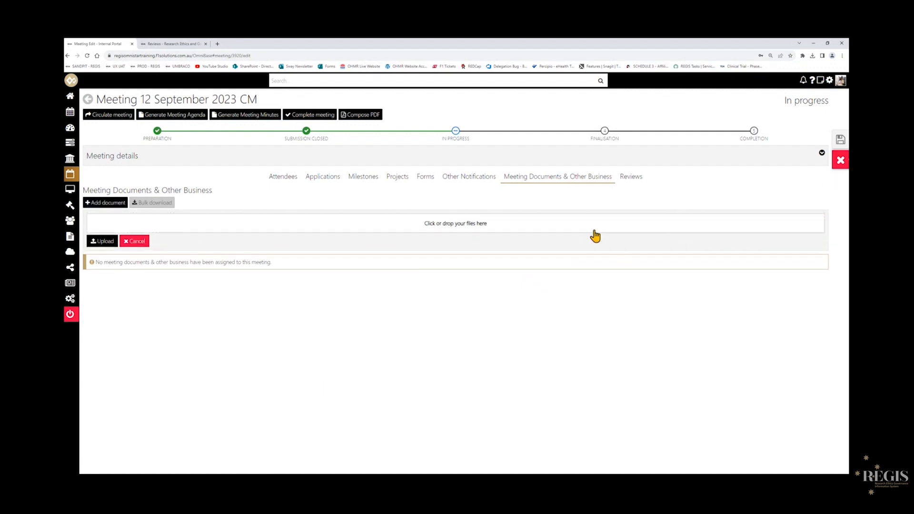
pyautogui.click(493, 232)
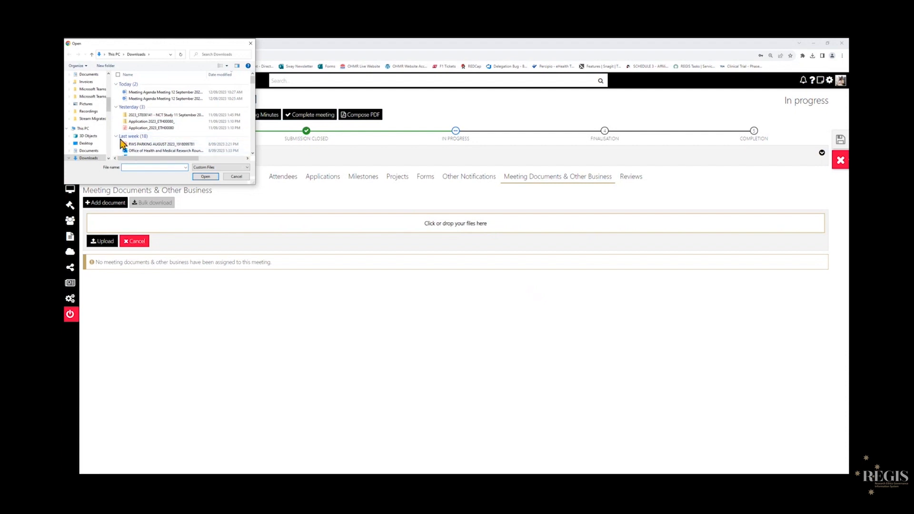
pyautogui.doubleClick(188, 95)
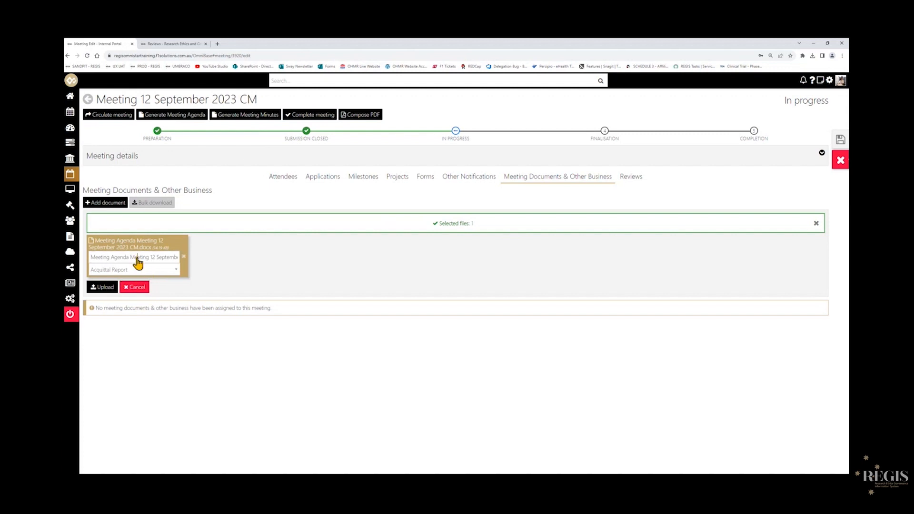
# Name the document Meeting Agenda Meeting 12 September 2023 CM, set its type to Meeting agenda, and upload it.
pyautogui.moveTo(98, 258); pyautogui.dragTo(202, 260)
pyautogui.click(168, 260)
pyautogui.press('BackSpace')
pyautogui.moveTo(97, 261); pyautogui.dragTo(121, 265)
pyautogui.click(135, 259)
pyautogui.click(168, 274)
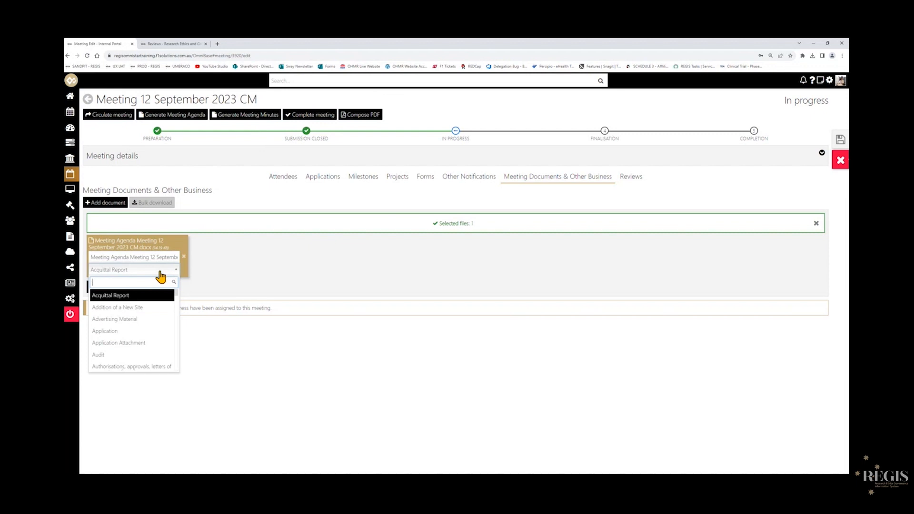
pyautogui.write('meeting')
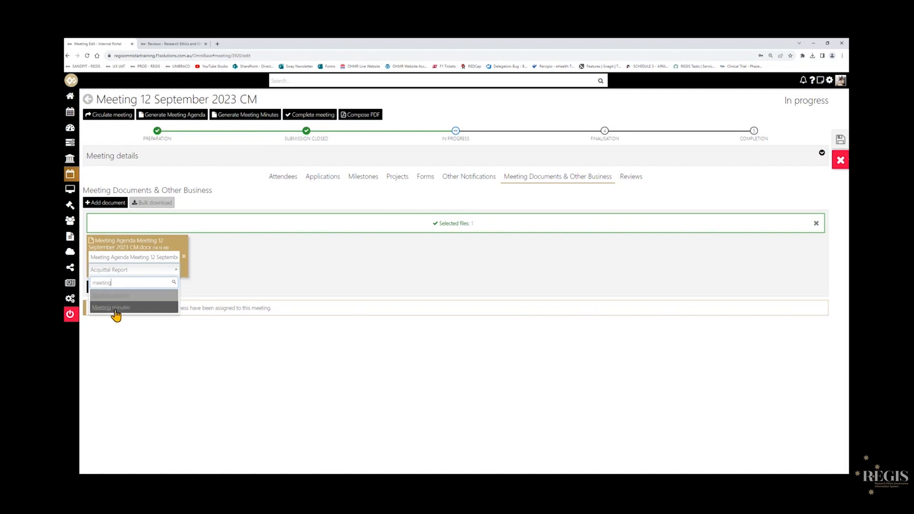
pyautogui.click(124, 297)
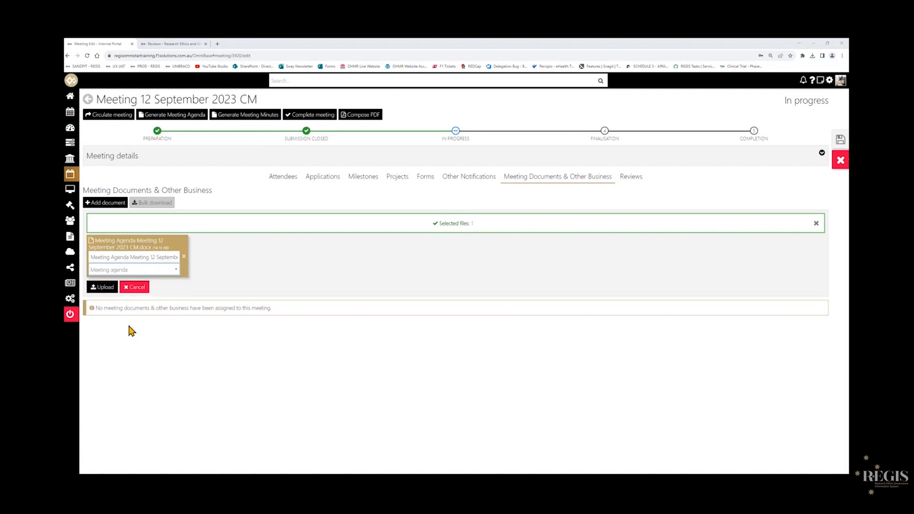
pyautogui.click(101, 287)
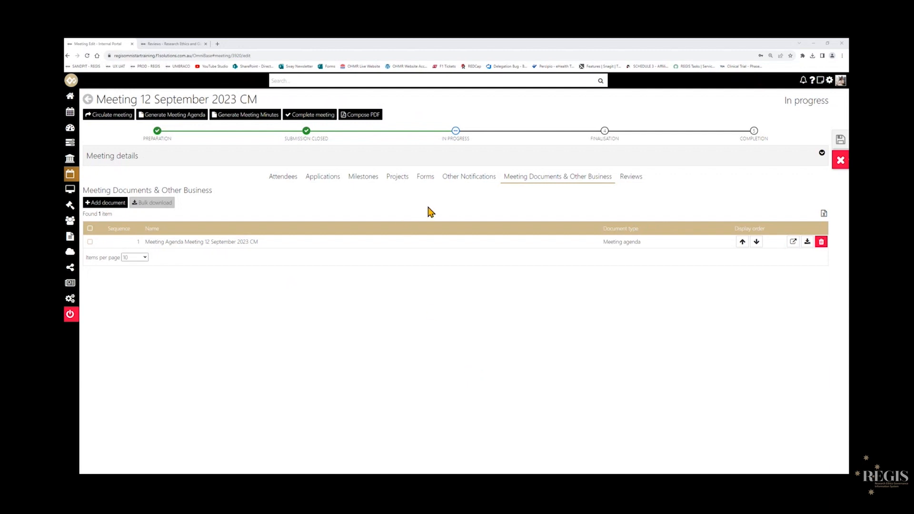
# Open Compose PDF for the meeting and remove the ProjectRegistration attachment from the document list.
pyautogui.click(363, 116)
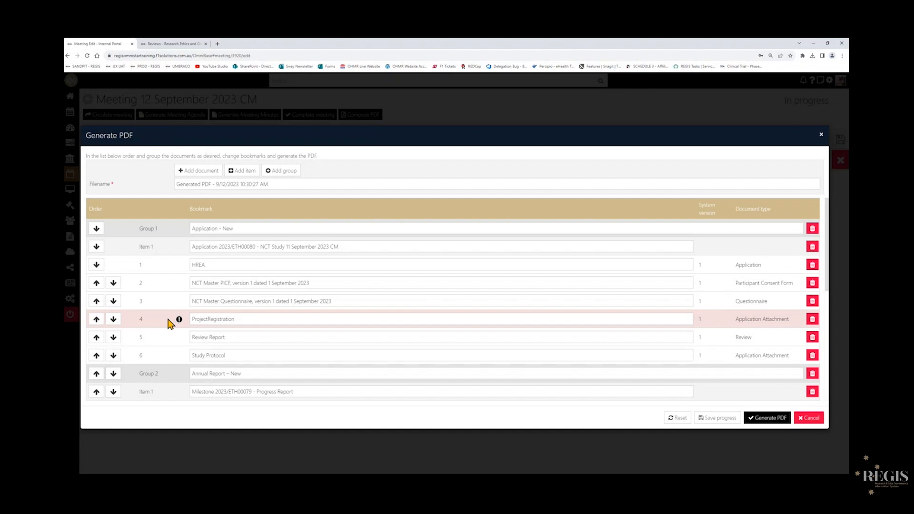
pyautogui.click(812, 319)
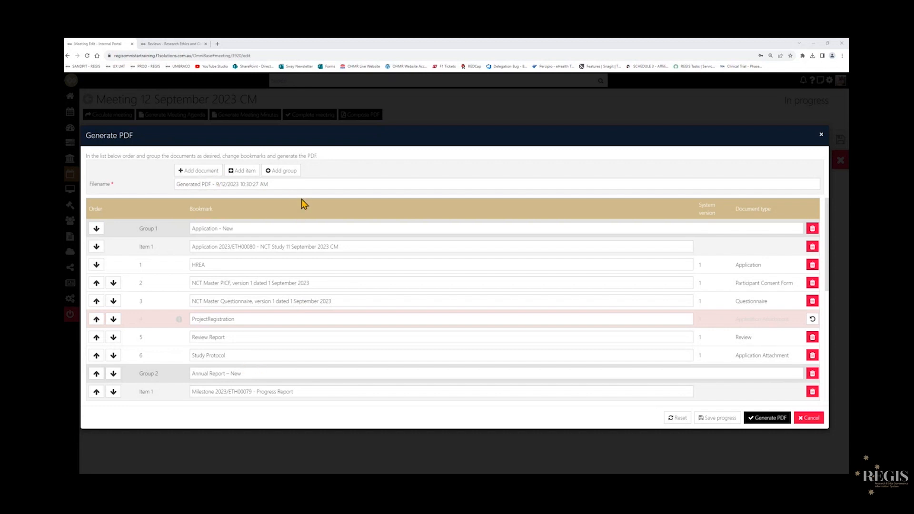
# Set the PDF filename to Meeting PDF Doc.
pyautogui.tripleClick(201, 186)
pyautogui.write('Meeting ')
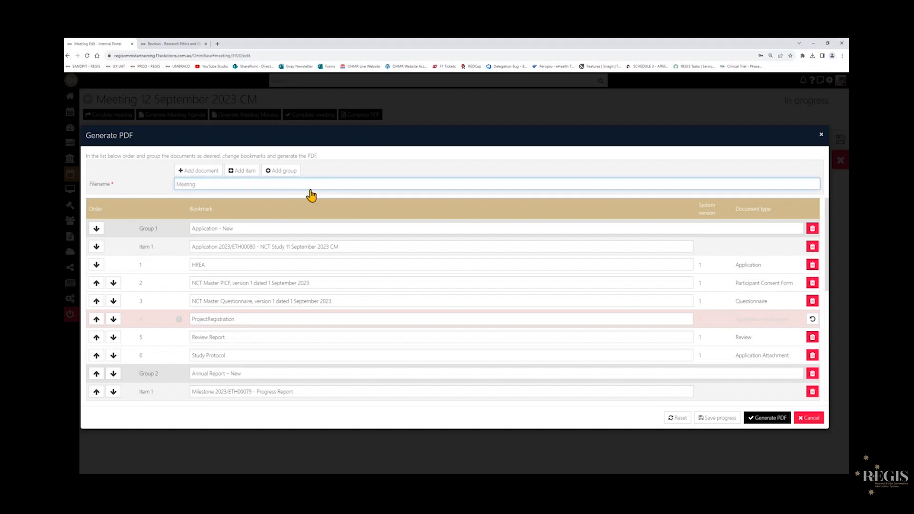
pyautogui.write('PDF Doc')
# Rename the first group's bookmark to New Ethics Applications and remove the word Application from its item bookmark.
pyautogui.moveTo(219, 229); pyautogui.dragTo(283, 231)
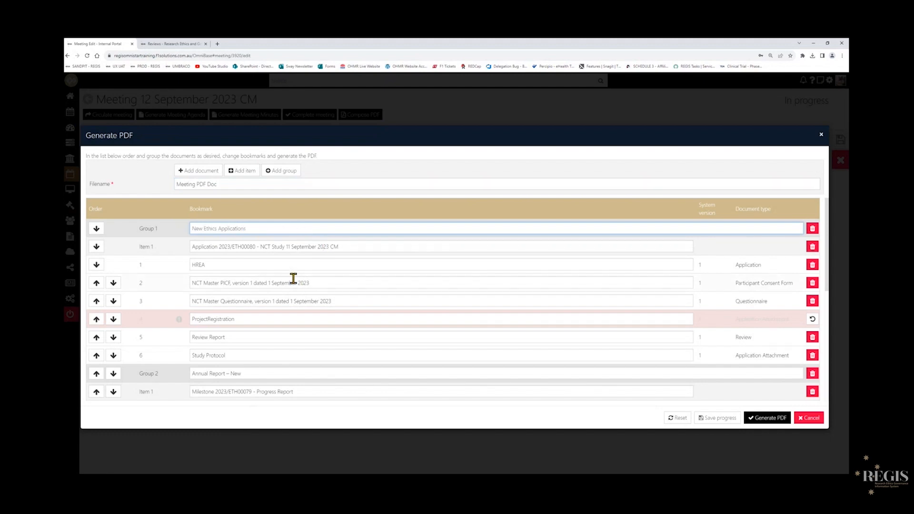
pyautogui.click(219, 247)
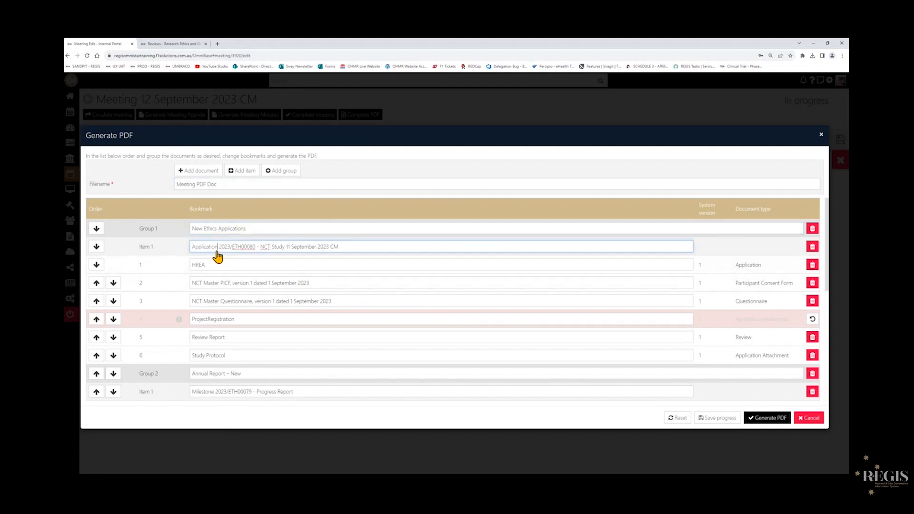
pyautogui.press('BackSpace')
pyautogui.press('BackSpace')
pyautogui.press('BackSpace')
pyautogui.press('BackSpace')
pyautogui.press('BackSpace')
pyautogui.press('BackSpace')
pyautogui.press('BackSpace')
pyautogui.press('BackSpace')
pyautogui.press('BackSpace')
pyautogui.press('BackSpace')
pyautogui.press('BackSpace')
pyautogui.press('BackSpace')
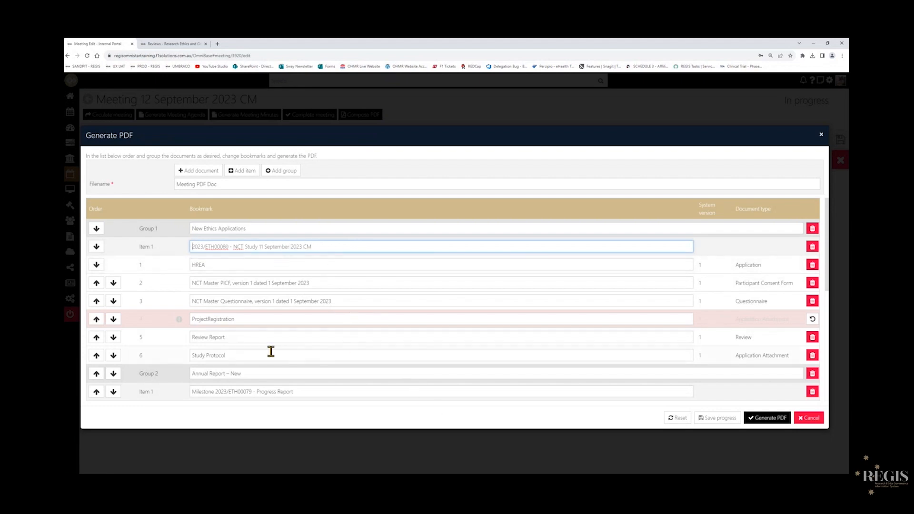
# Move the Review Report up to third place among the new ethics application's documents.
pyautogui.scroll(-1, 296, 322)
pyautogui.scroll(-3, 254, 291)
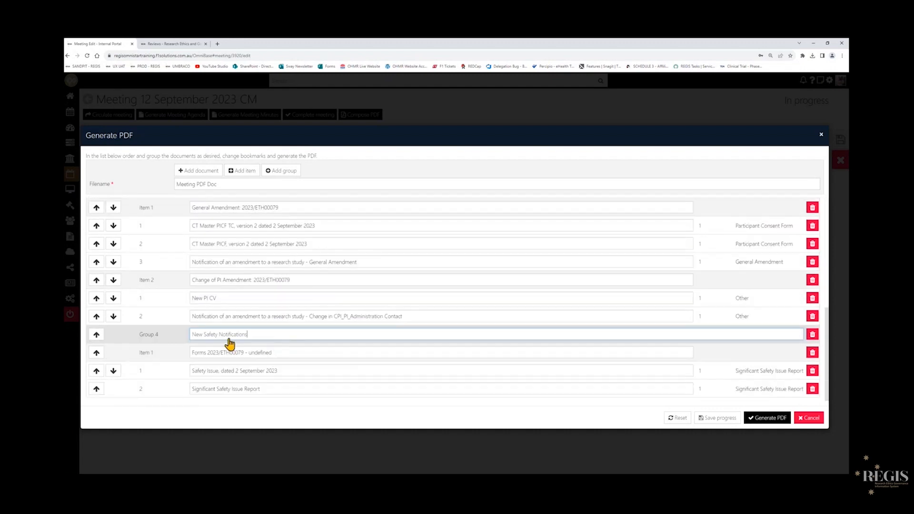
pyautogui.scroll(3, 302, 344)
pyautogui.scroll(-3, 294, 331)
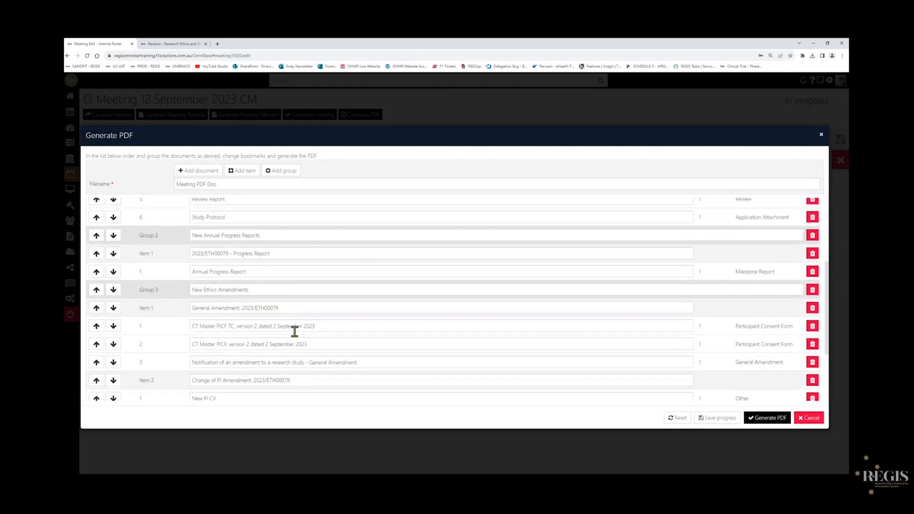
pyautogui.scroll(4, 179, 343)
pyautogui.scroll(1, 187, 341)
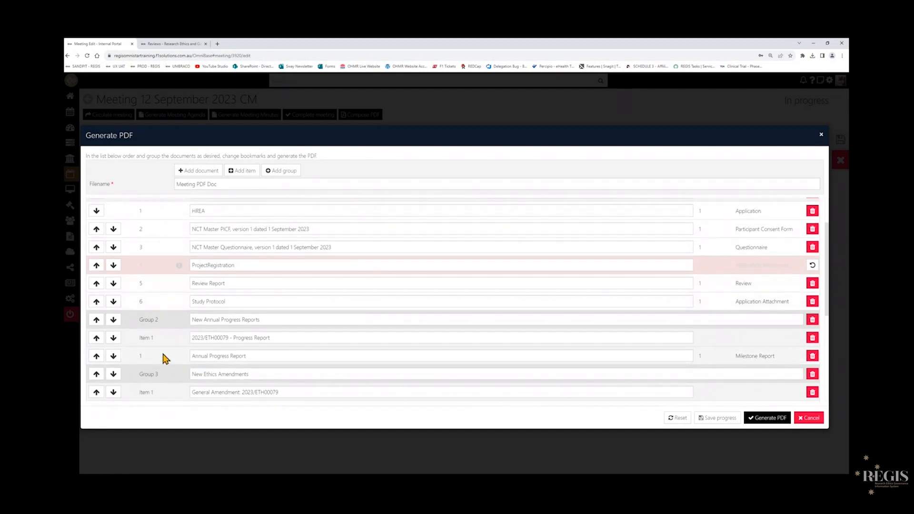
pyautogui.scroll(-1, 164, 357)
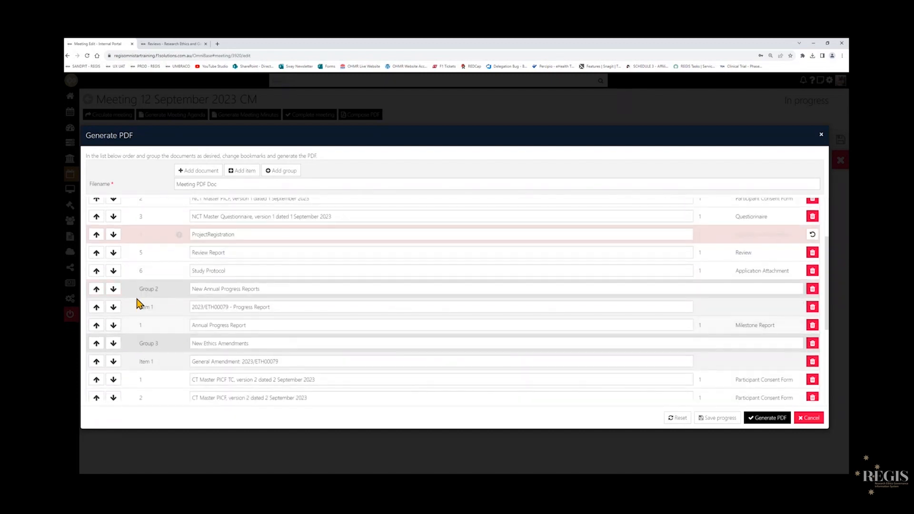
pyautogui.click(96, 289)
pyautogui.click(113, 289)
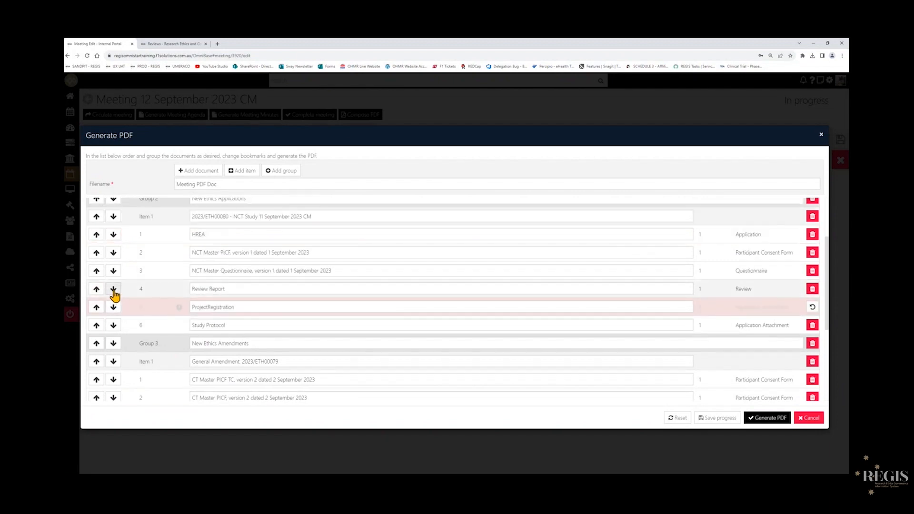
pyautogui.click(96, 289)
pyautogui.scroll(3, 200, 290)
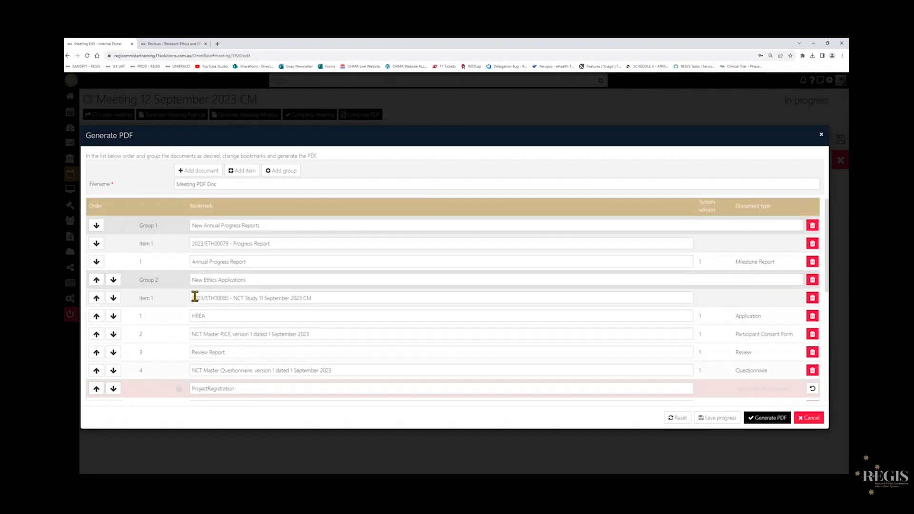
# Reorder the groups so New Annual Progress Reports comes last, after New Safety Notifications.
pyautogui.click(96, 229)
pyautogui.scroll(-3, 121, 342)
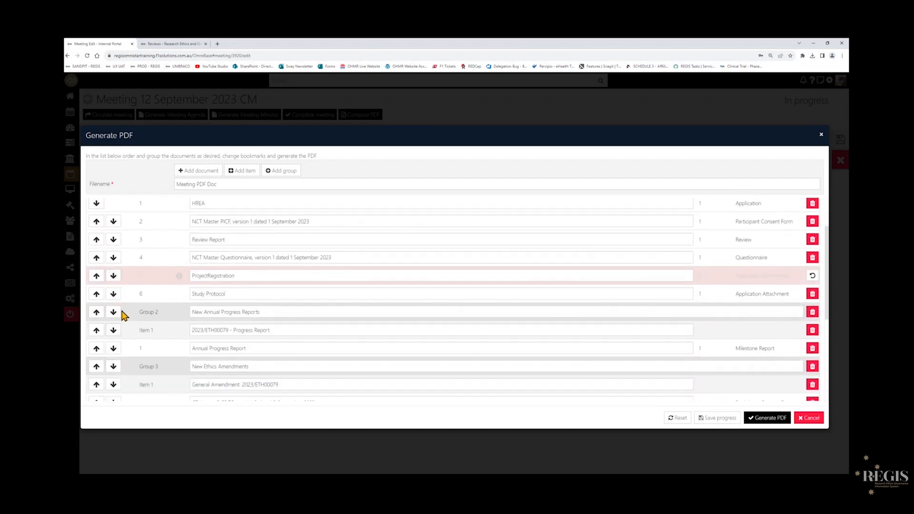
pyautogui.click(114, 251)
pyautogui.scroll(-5, 159, 352)
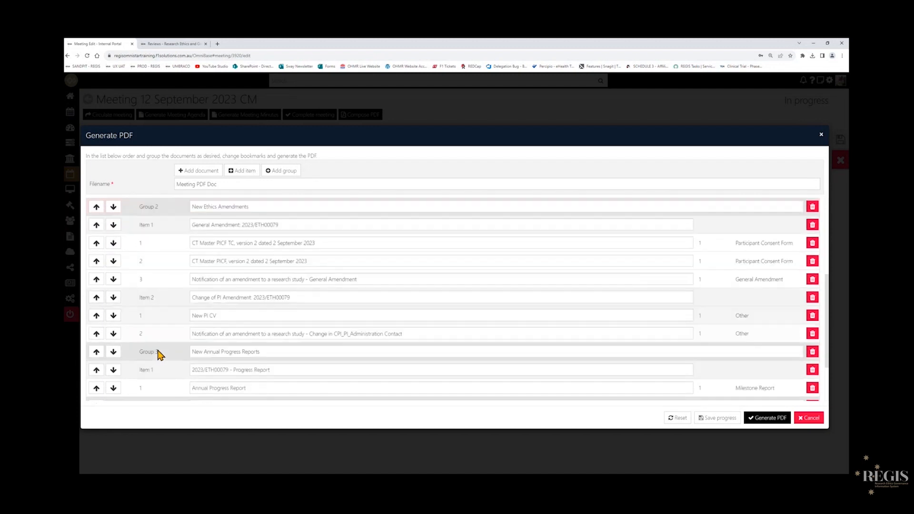
pyautogui.click(115, 280)
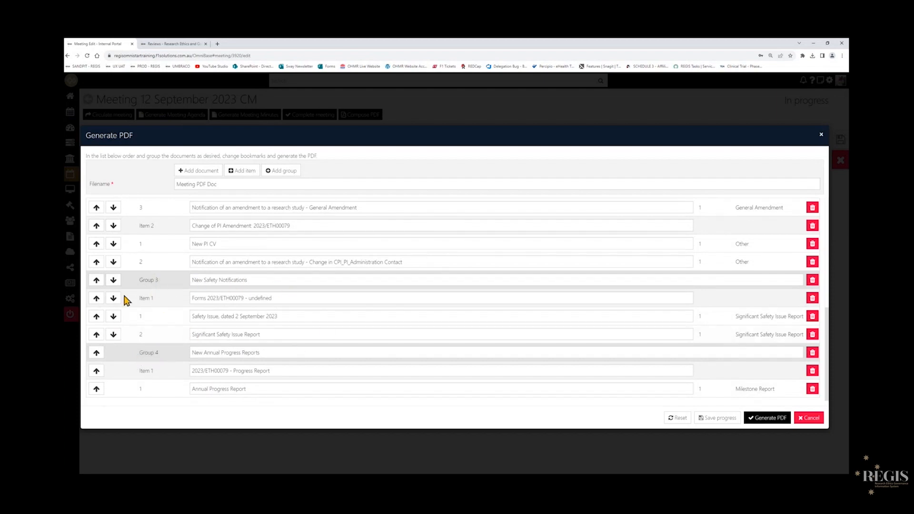
pyautogui.click(113, 322)
pyautogui.scroll(5, 507, 284)
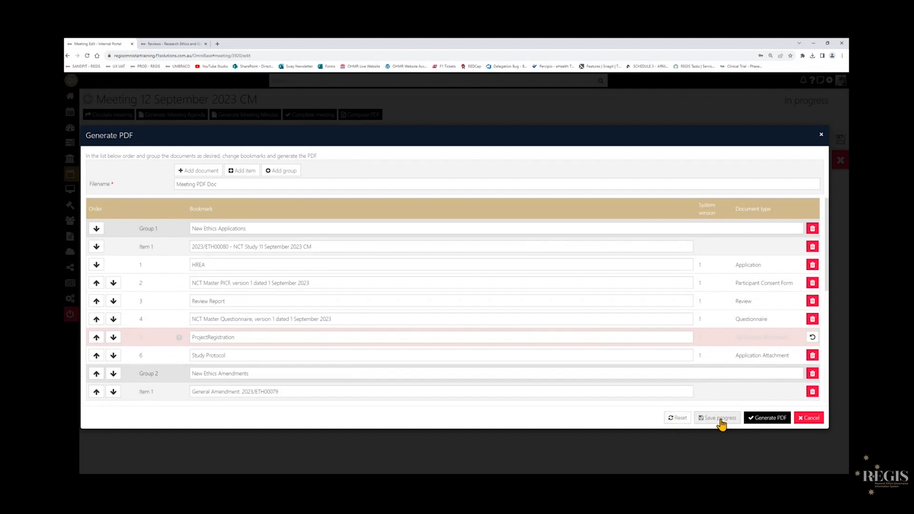
# Generate the PDF and open the finished PDF generation job from the notifications.
pyautogui.click(765, 419)
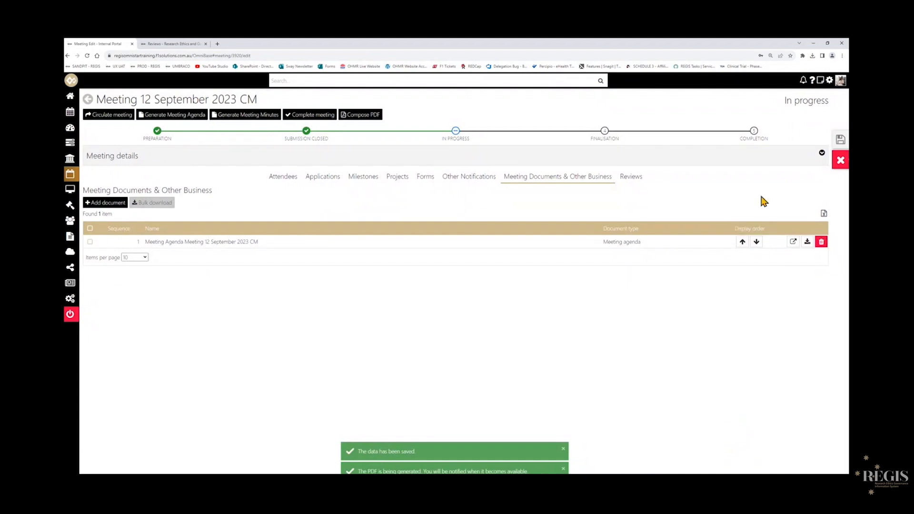
pyautogui.click(803, 81)
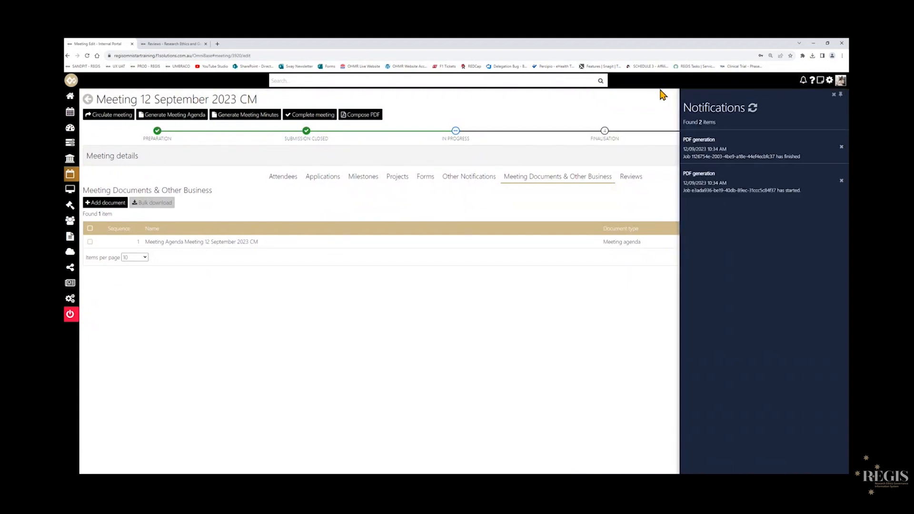
pyautogui.click(774, 162)
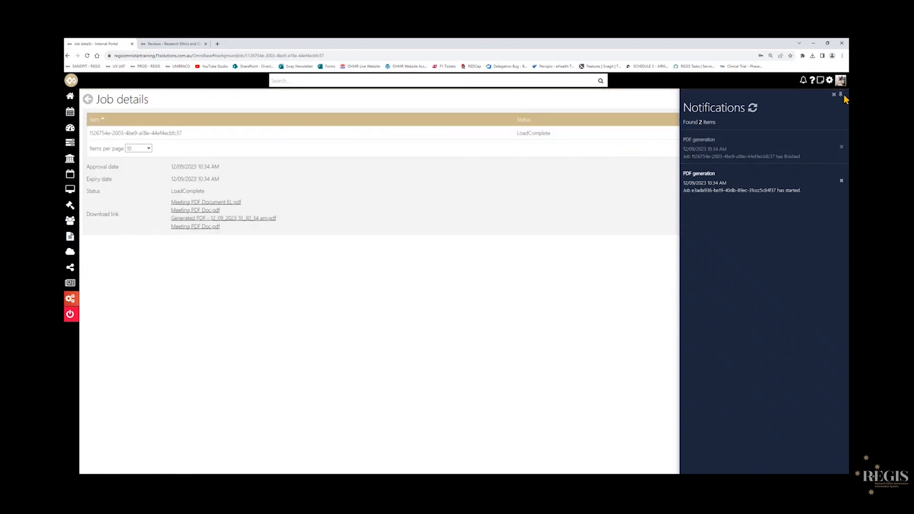
# Dismiss both PDF generation notifications and close the notifications panel.
pyautogui.click(841, 149)
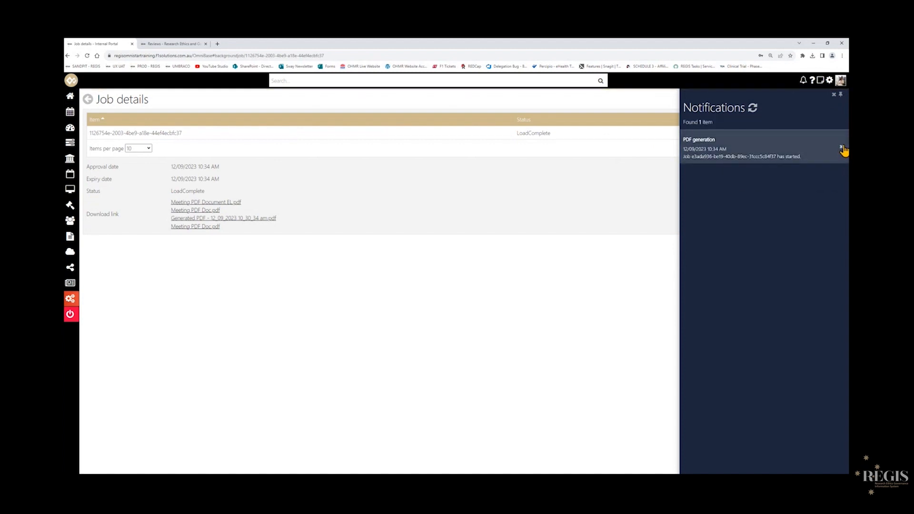
pyautogui.click(841, 148)
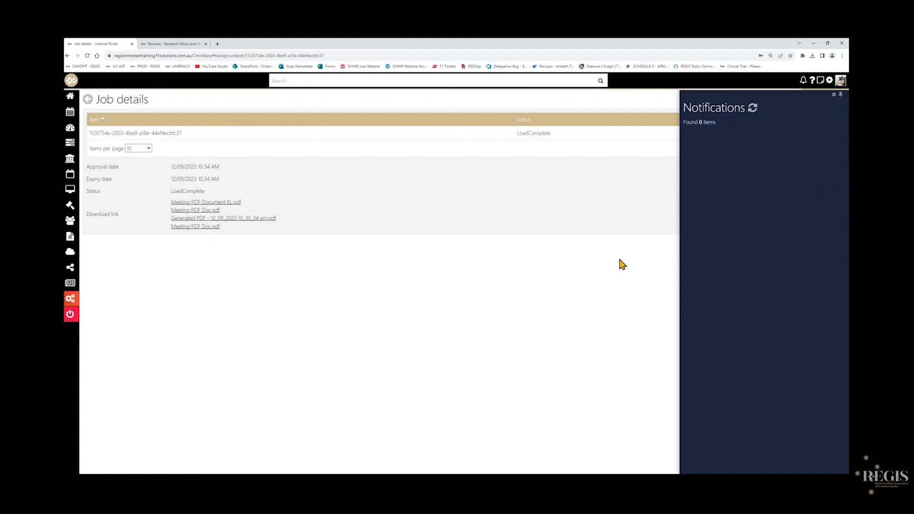
pyautogui.click(834, 95)
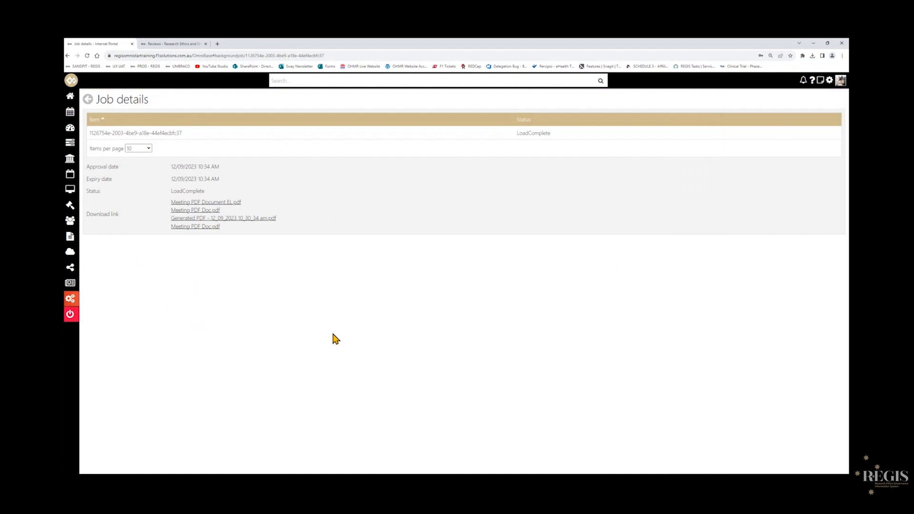
# Download Meeting PDF Doc.pdf from the job details and open the downloaded file.
pyautogui.click(212, 211)
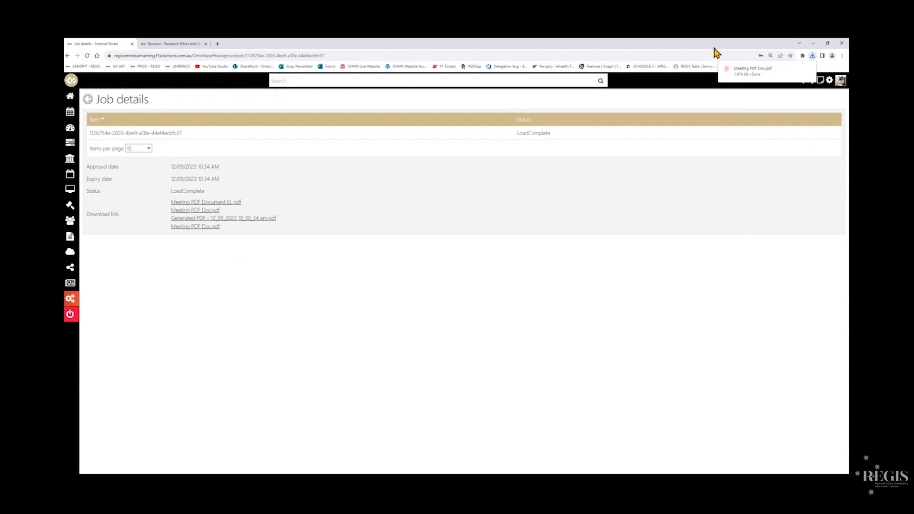
pyautogui.click(753, 72)
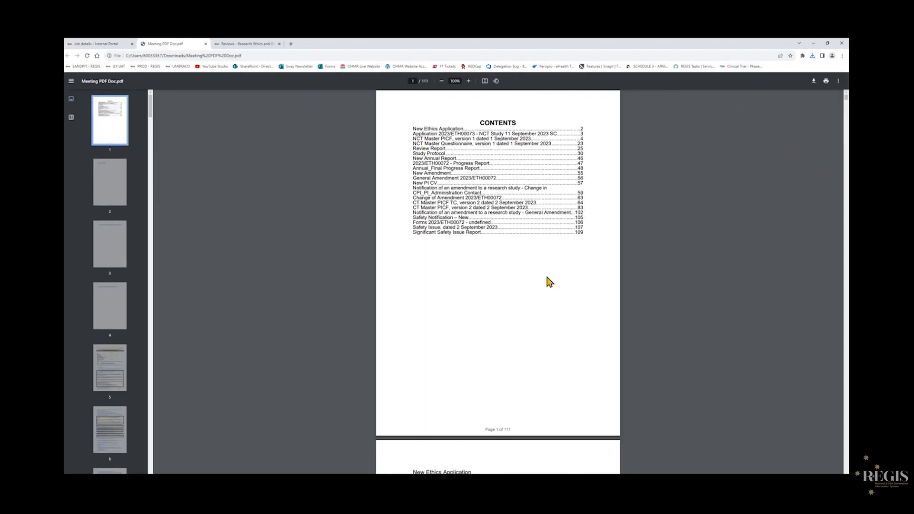
# Review the composed PDF by following its contents entries to the amendment and safety report sections.
pyautogui.keyDown('ctrl'); pyautogui.scroll(3, 548, 266); pyautogui.keyUp('ctrl')
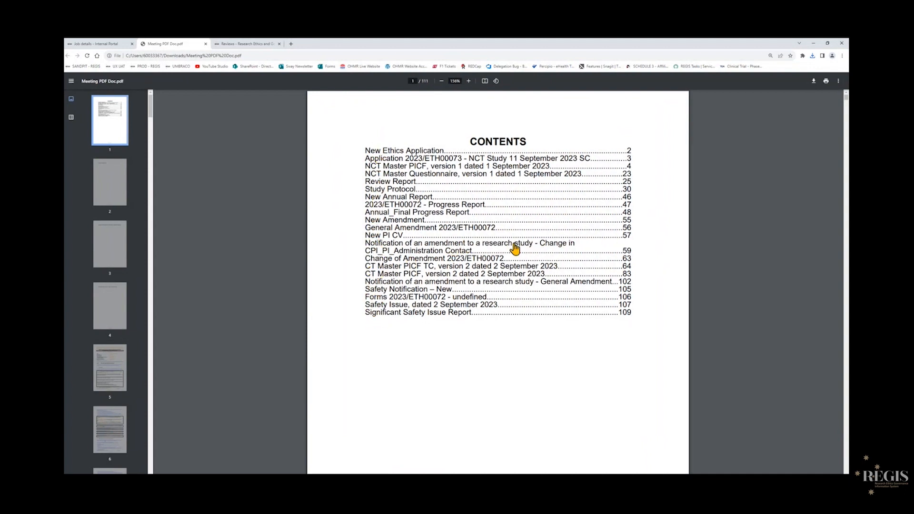
pyautogui.click(398, 251)
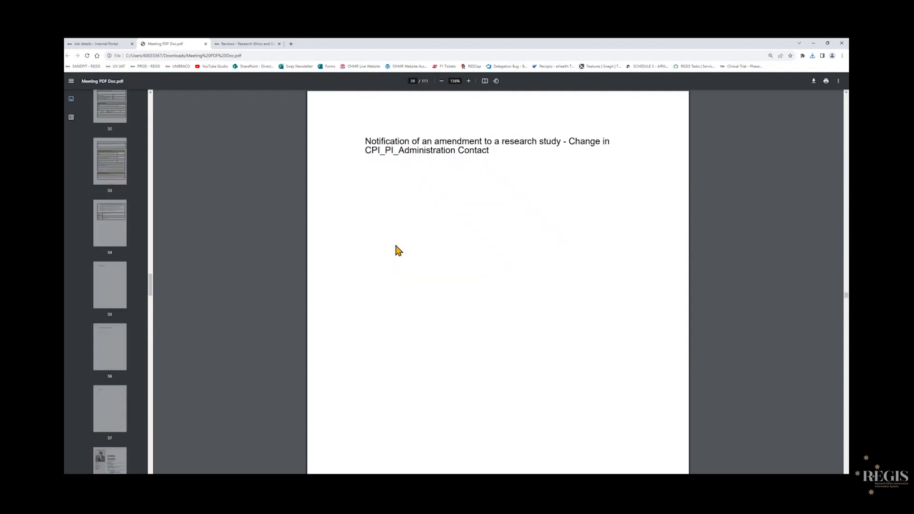
pyautogui.scroll(-10, 398, 250)
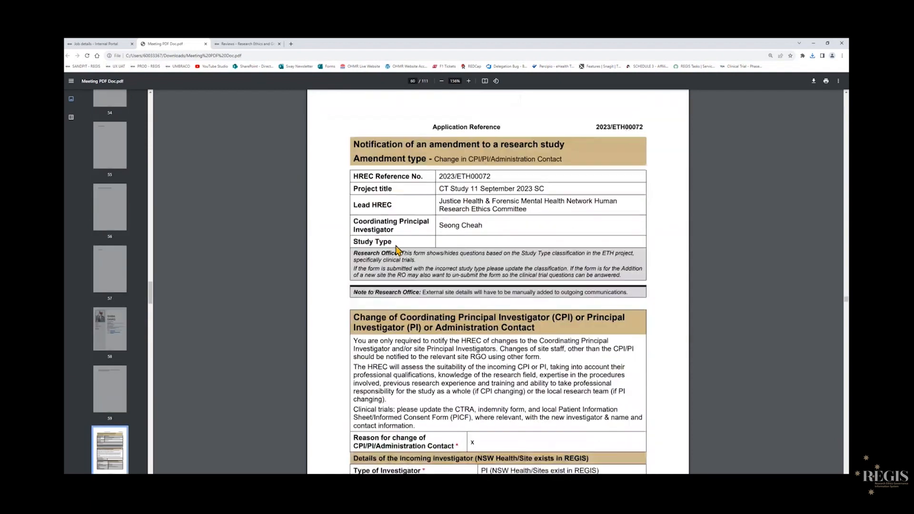
pyautogui.scroll(-15, 398, 251)
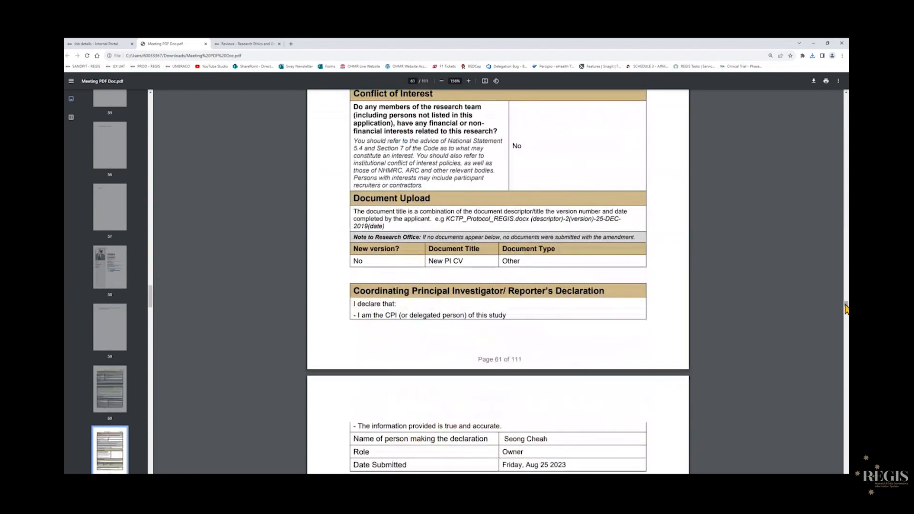
pyautogui.moveTo(845, 309); pyautogui.dragTo(845, 96)
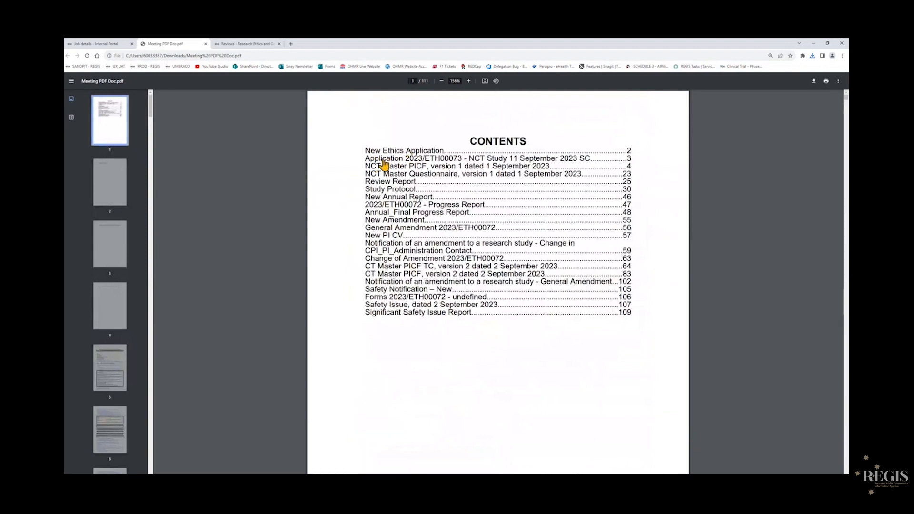
pyautogui.click(381, 298)
pyautogui.scroll(-1, 499, 319)
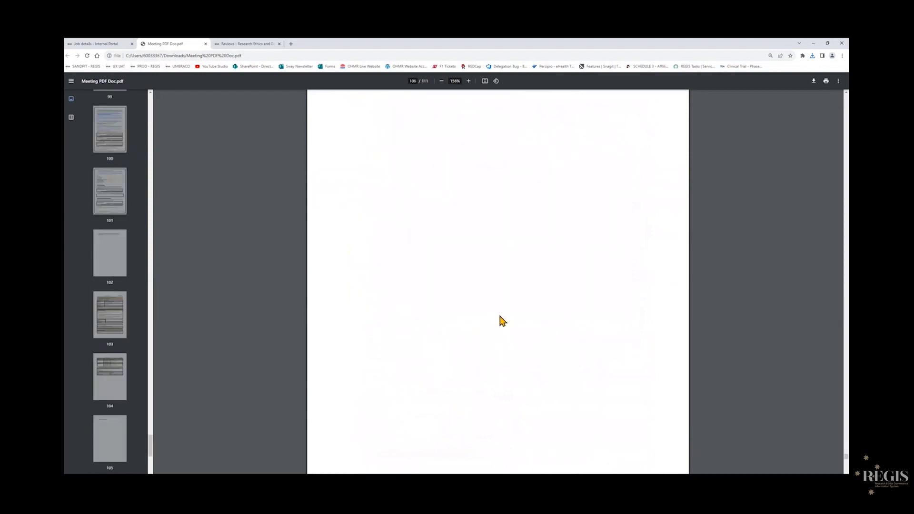
pyautogui.scroll(-15, 503, 321)
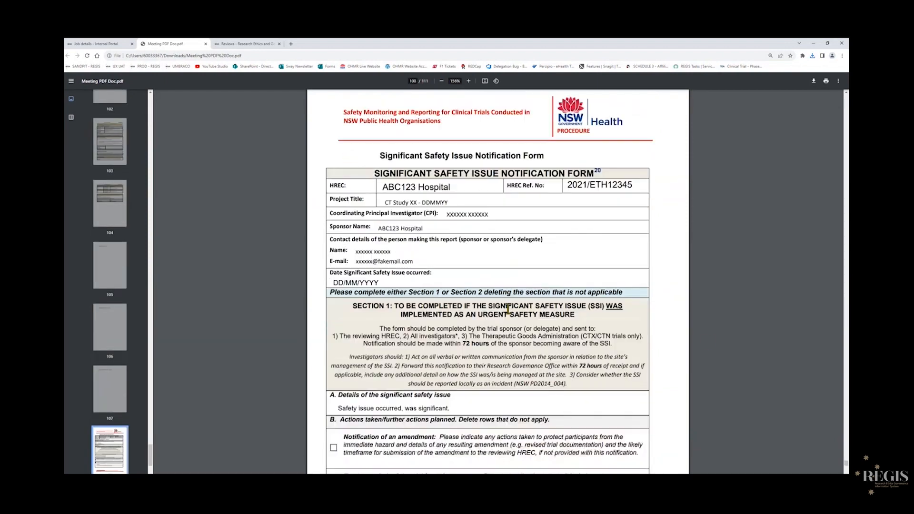
pyautogui.scroll(-10, 507, 309)
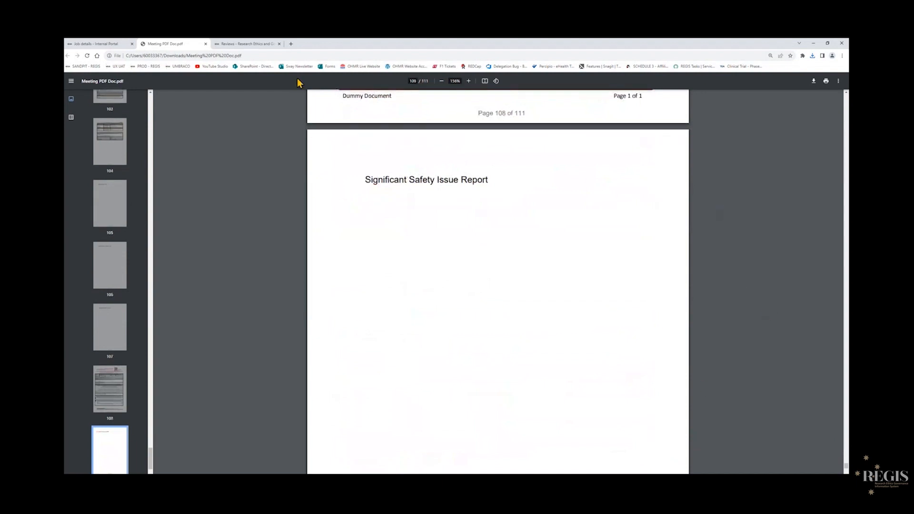
pyautogui.moveTo(152, 459); pyautogui.dragTo(143, 100)
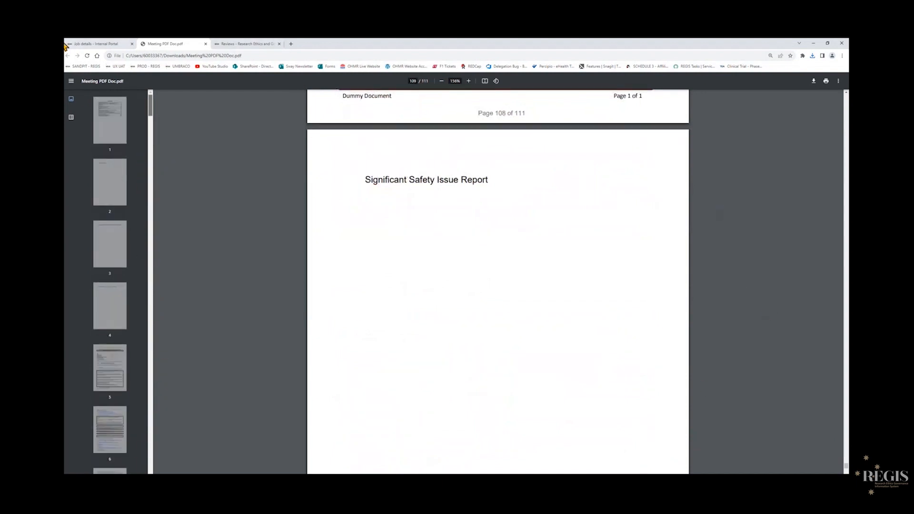
# Return to the portal tab and go back to the meeting page.
pyautogui.click(107, 44)
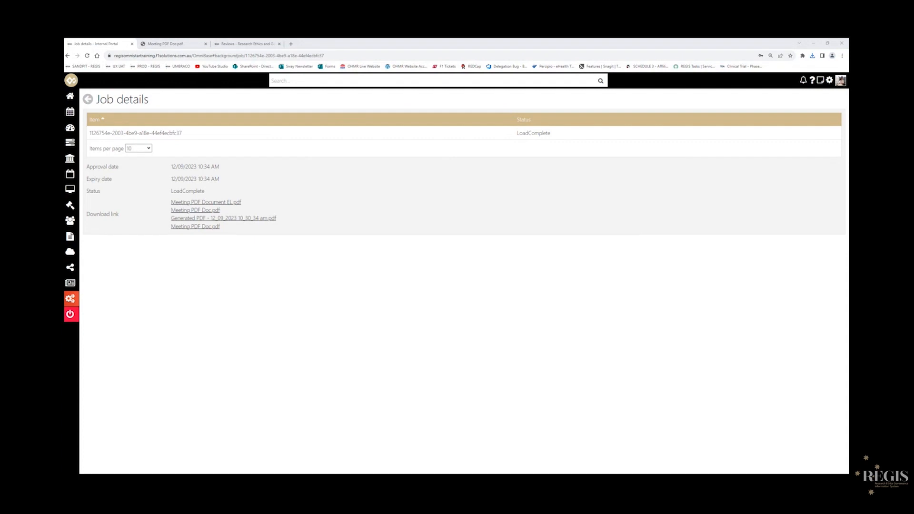
pyautogui.click(88, 101)
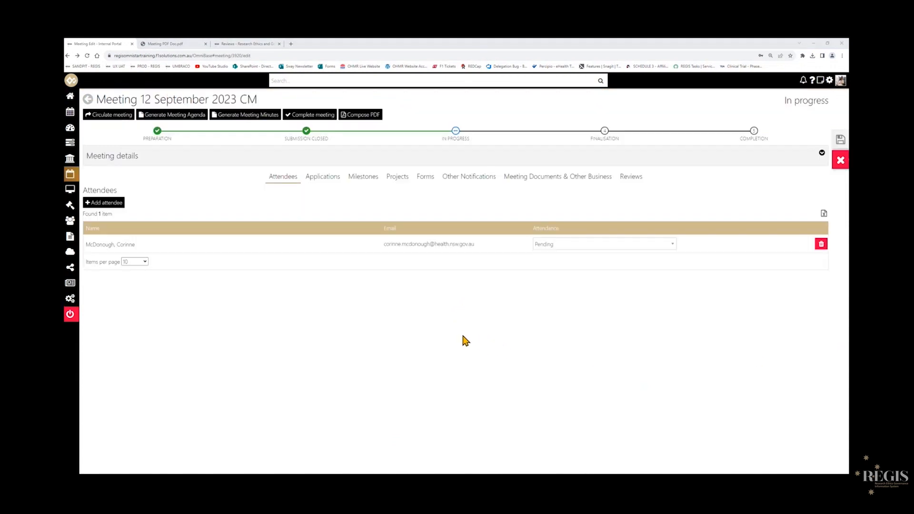
# Add the downloaded Meeting PDF Doc.pdf as a new file in the meeting's documents and other business.
pyautogui.click(557, 176)
pyautogui.click(105, 202)
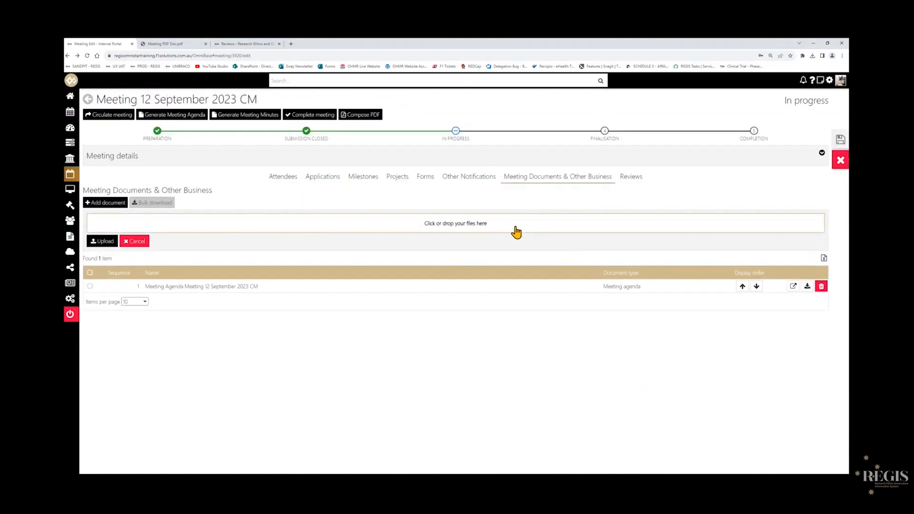
pyautogui.click(516, 232)
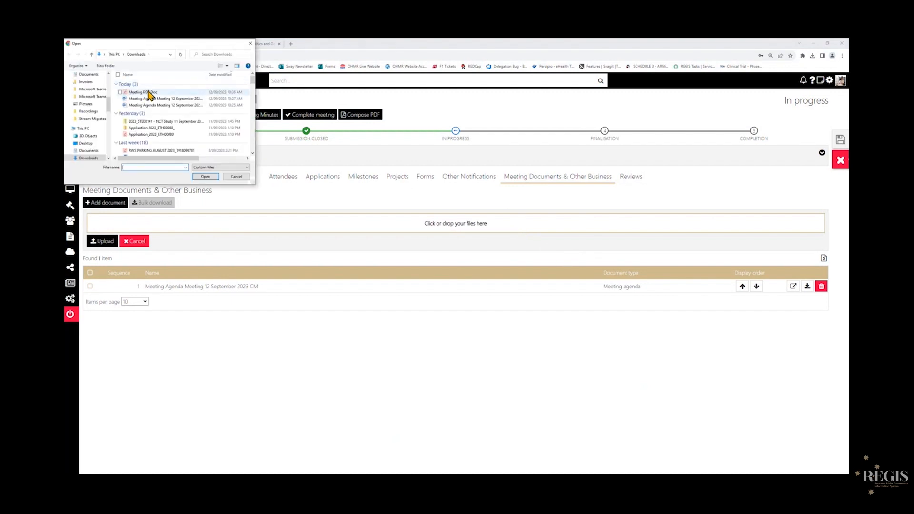
pyautogui.doubleClick(150, 94)
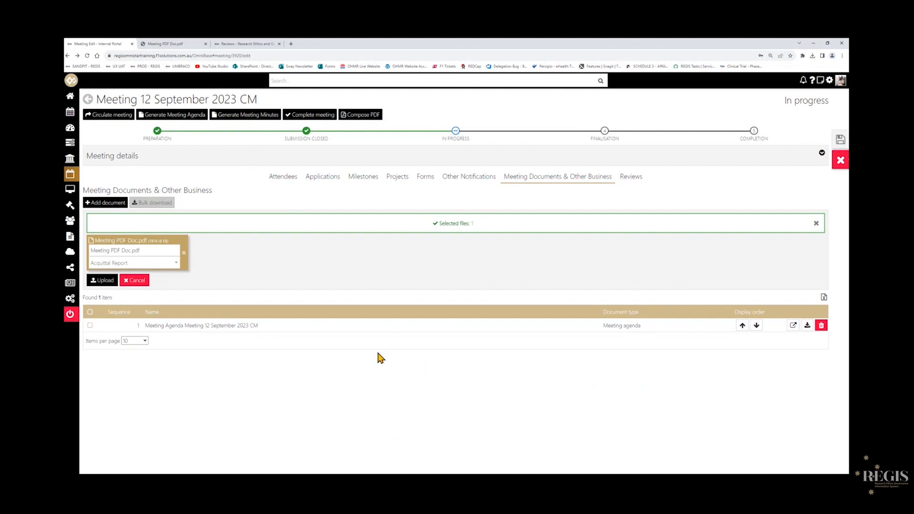
# Name the document Compiled Meeting Documents, set its type to Merged Documents, and upload it.
pyautogui.click(112, 250)
pyautogui.write('Compiled')
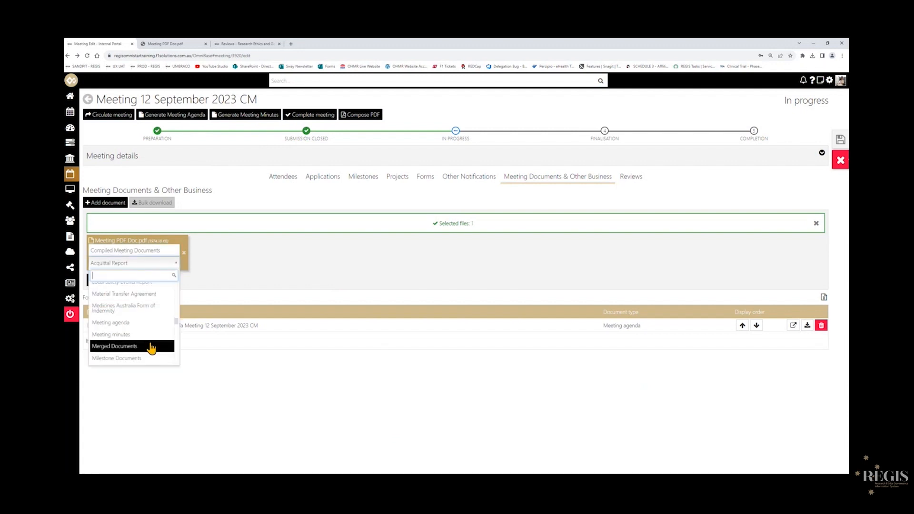
pyautogui.click(151, 347)
pyautogui.click(102, 280)
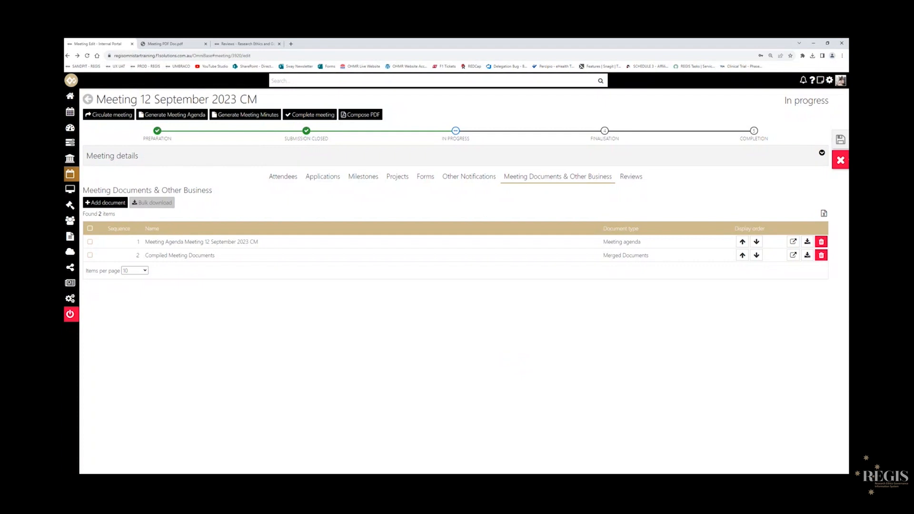
# Circulate the meeting and delete the "at ${MeetingCustomProperty_Venue}" placeholder from the email body.
pyautogui.click(99, 123)
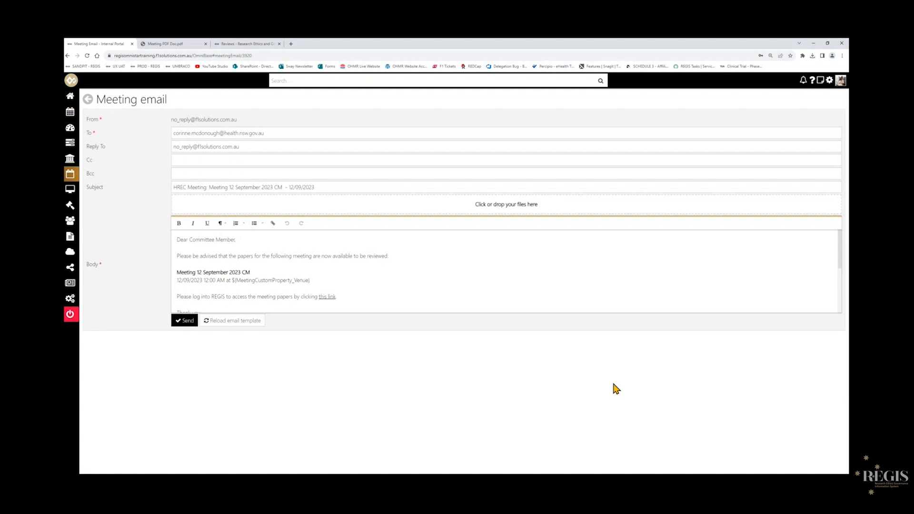
pyautogui.moveTo(188, 239); pyautogui.dragTo(238, 240)
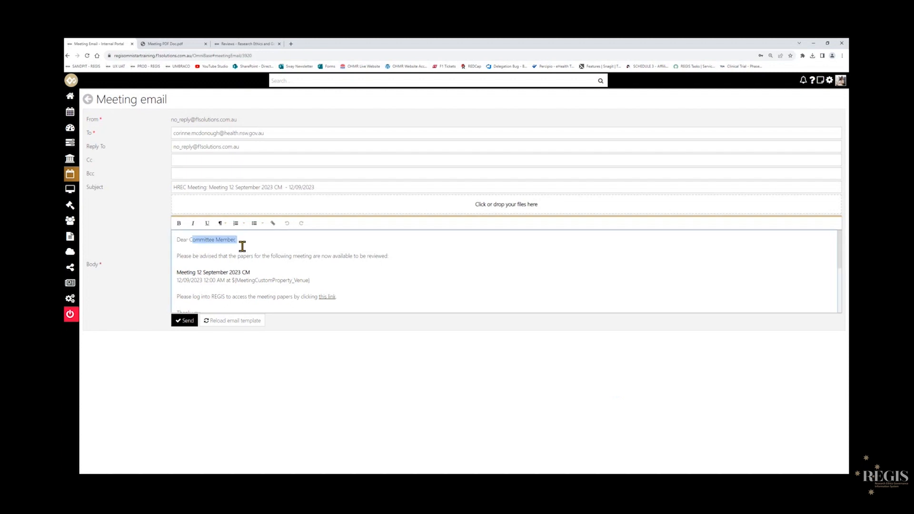
pyautogui.click(209, 264)
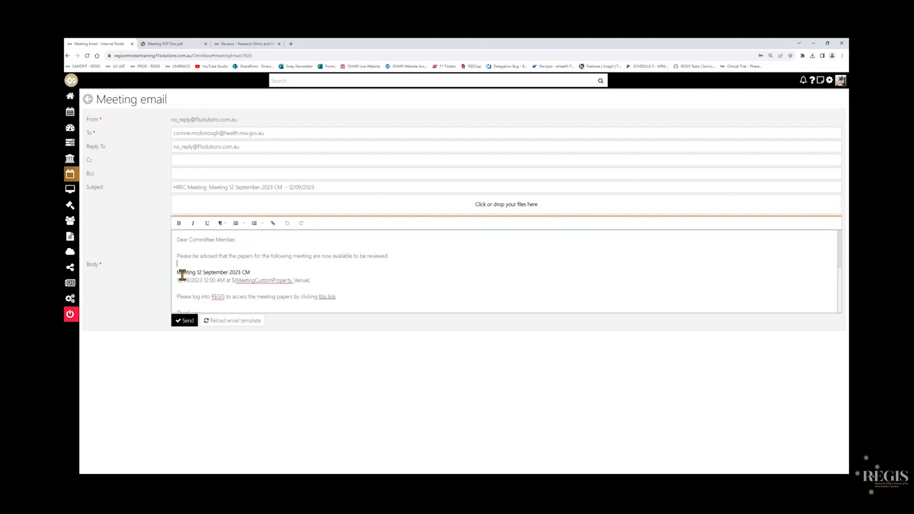
pyautogui.moveTo(177, 272); pyautogui.dragTo(232, 280)
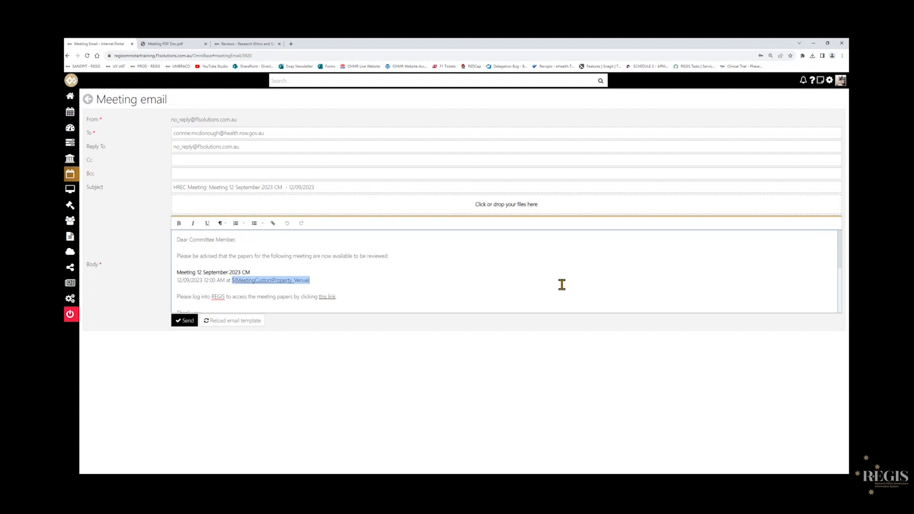
pyautogui.click(335, 281)
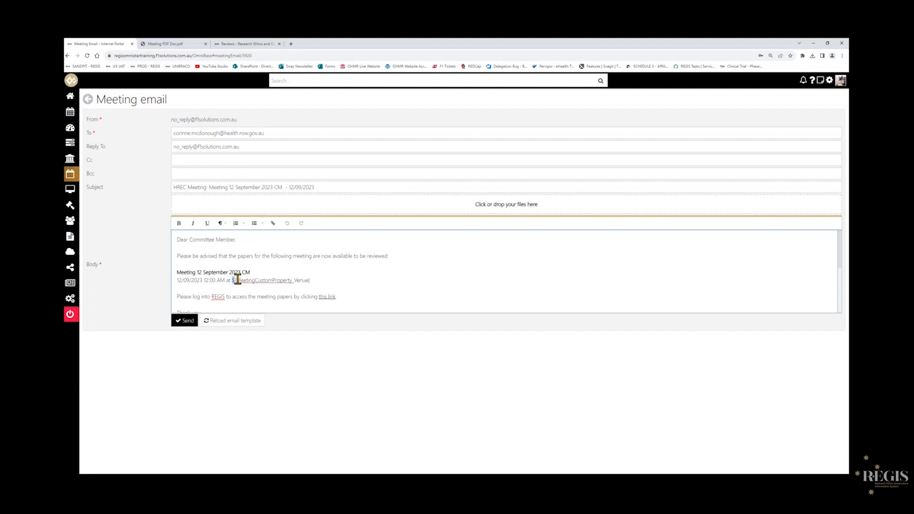
pyautogui.moveTo(233, 280); pyautogui.dragTo(321, 282)
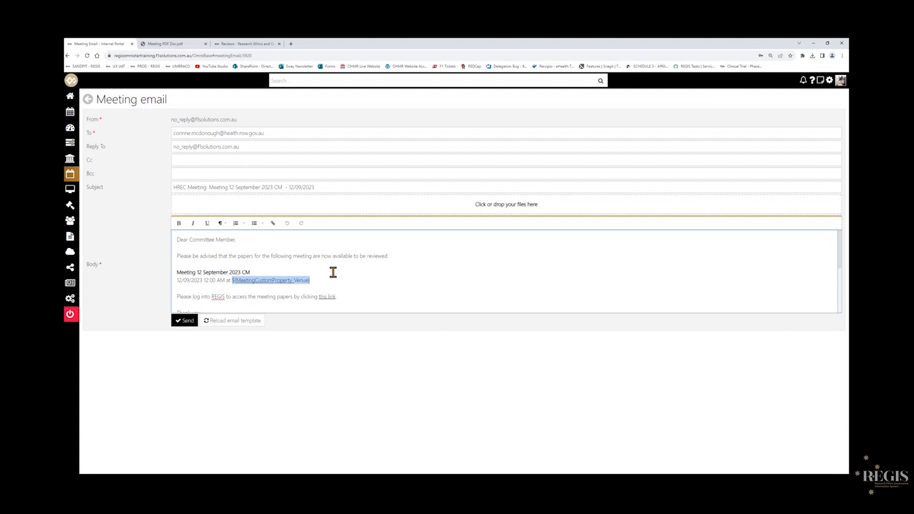
pyautogui.moveTo(326, 279); pyautogui.dragTo(205, 279)
pyautogui.press('BackSpace')
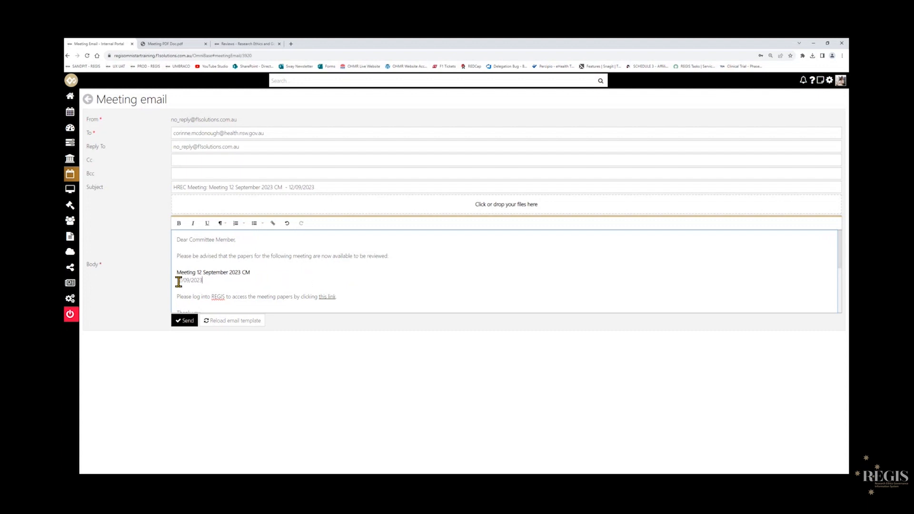
# Review the rest of the email body and send the meeting circulation email.
pyautogui.scroll(-2, 372, 283)
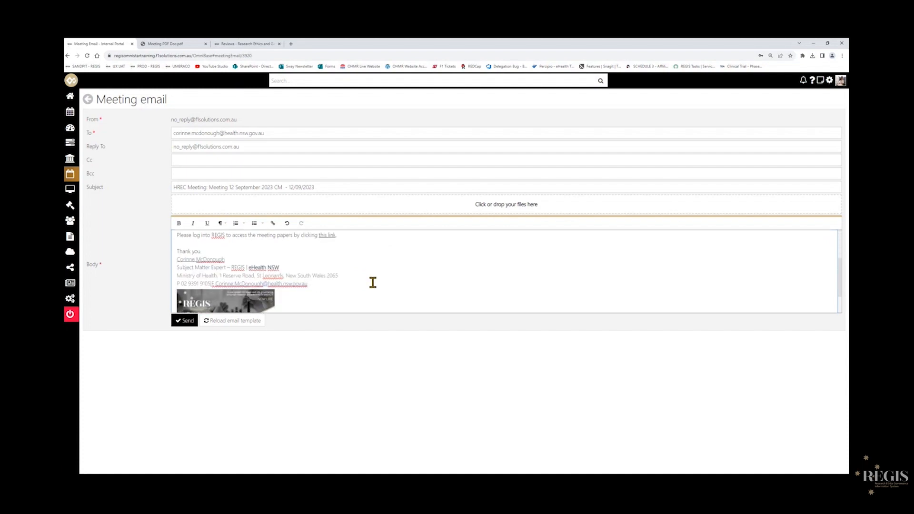
pyautogui.scroll(2, 372, 282)
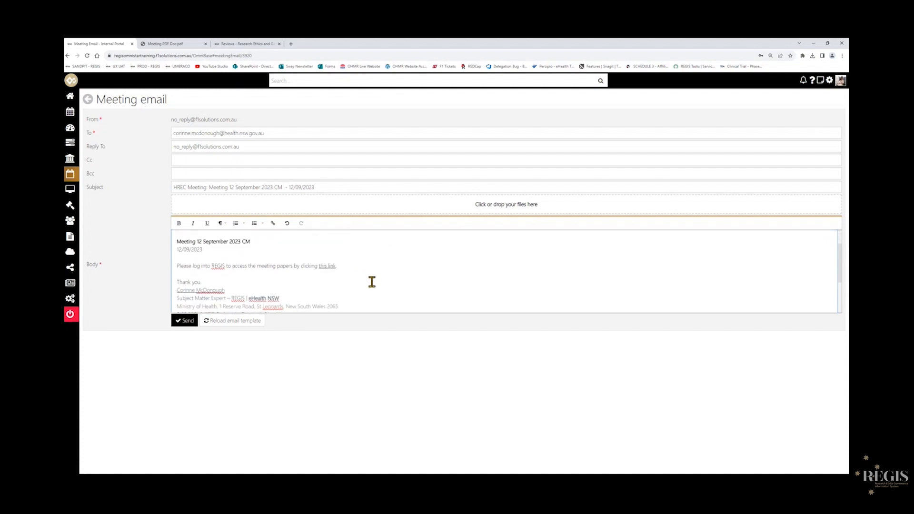
pyautogui.scroll(2, 364, 280)
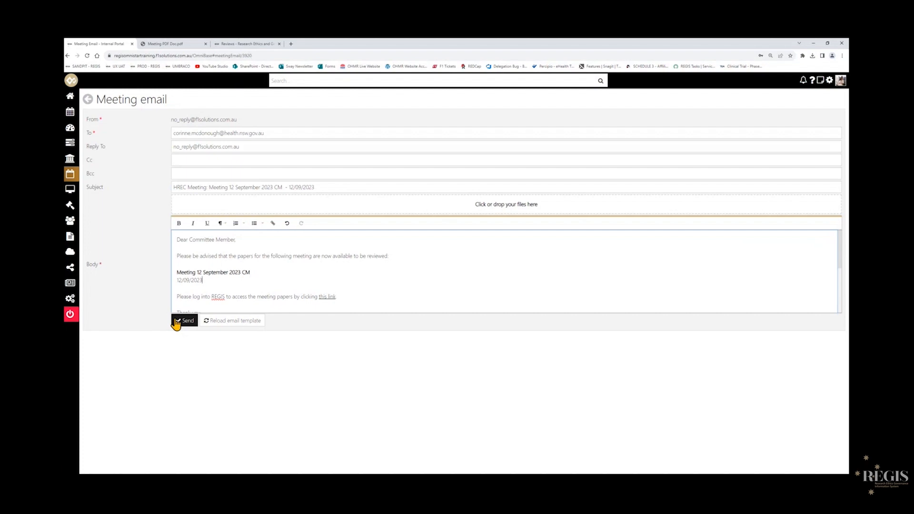
pyautogui.click(184, 321)
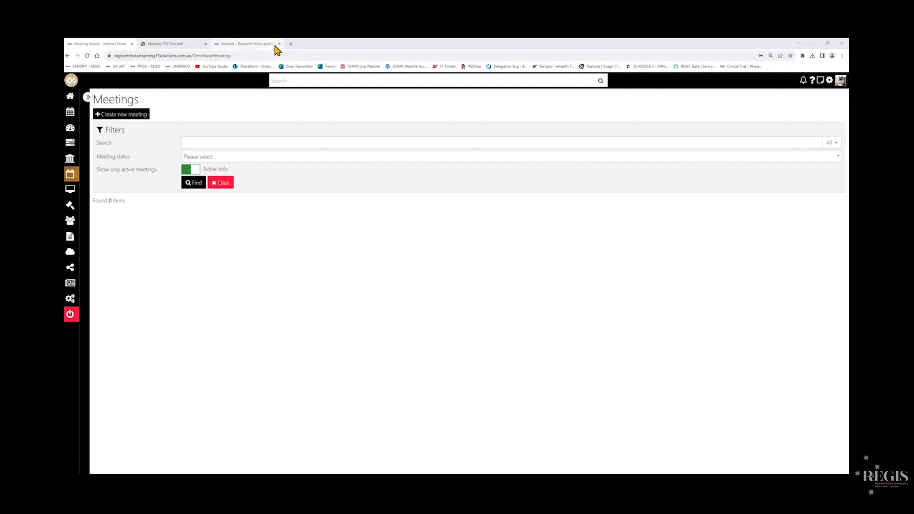
# Close the Meeting PDF Doc tab and open the Research Ethics and Governance portal home page.
pyautogui.click(259, 46)
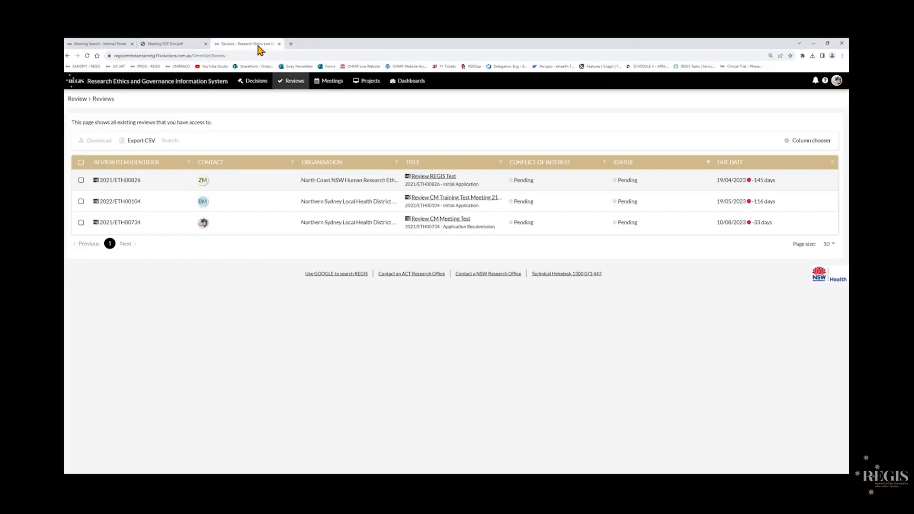
pyautogui.click(327, 87)
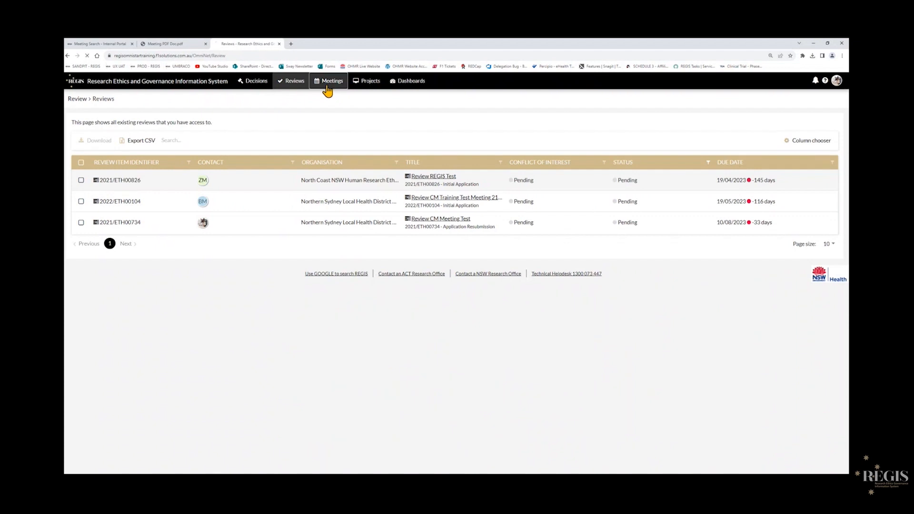
pyautogui.click(205, 44)
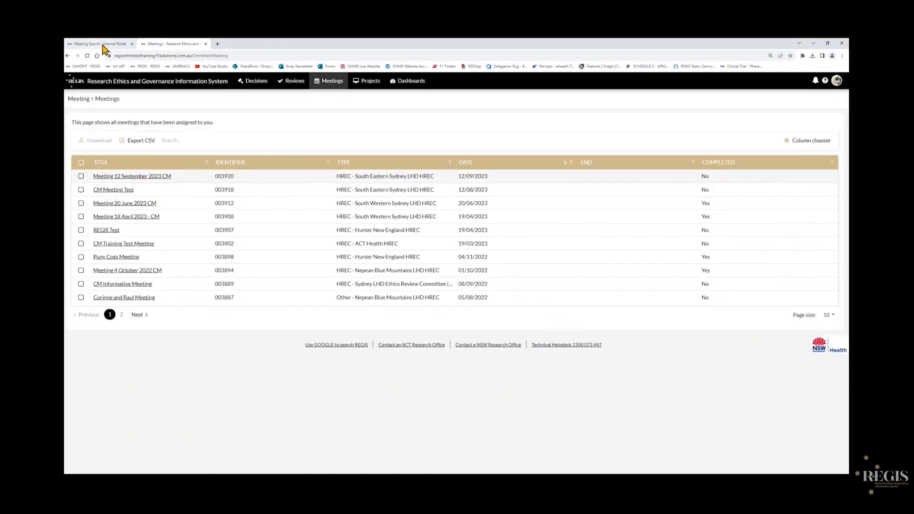
pyautogui.click(104, 47)
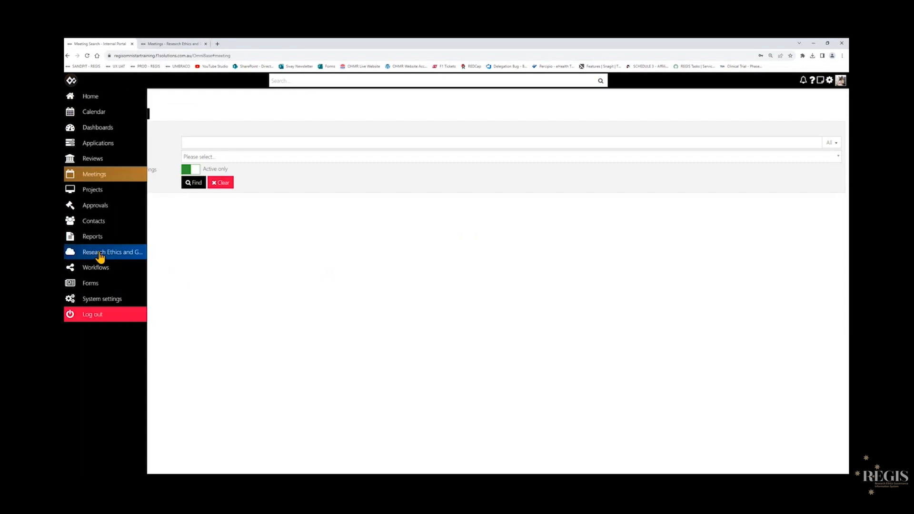
pyautogui.click(100, 256)
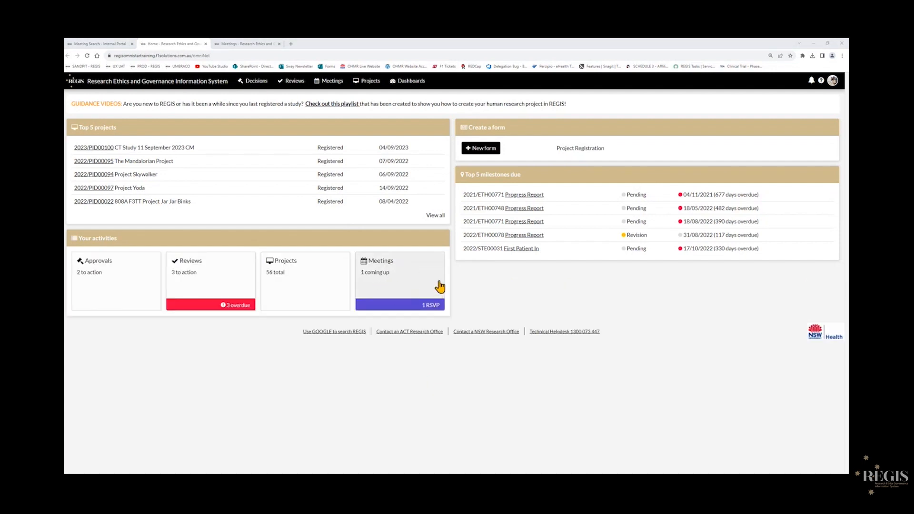
# Open the upcoming meeting from the dashboard activities and set your attendance to Attending.
pyautogui.click(440, 287)
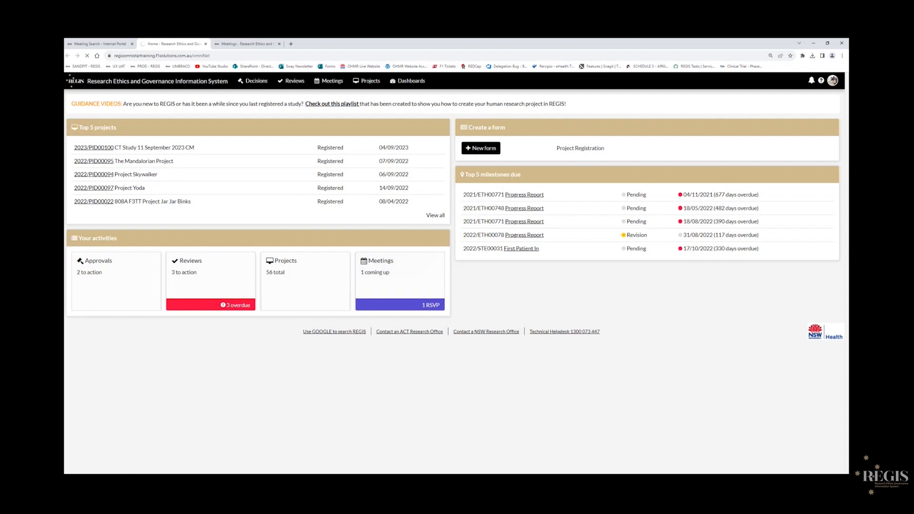
pyautogui.click(173, 181)
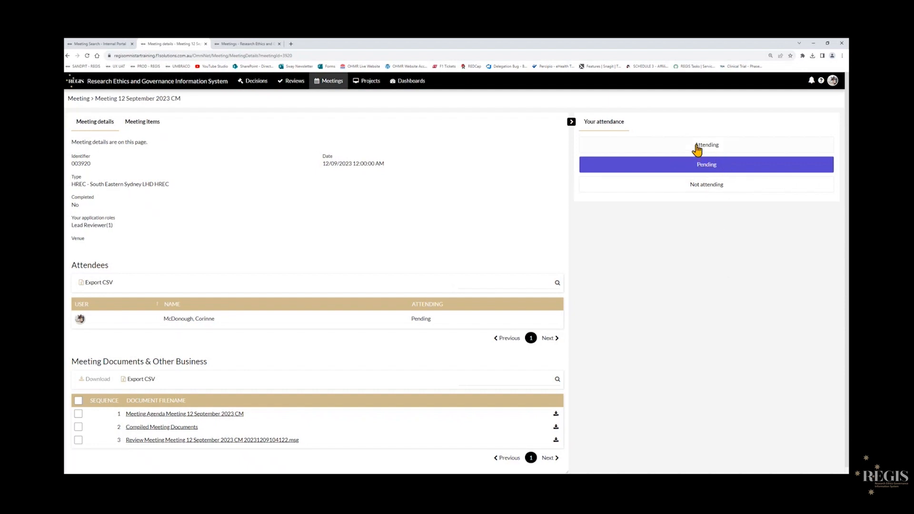
pyautogui.click(668, 150)
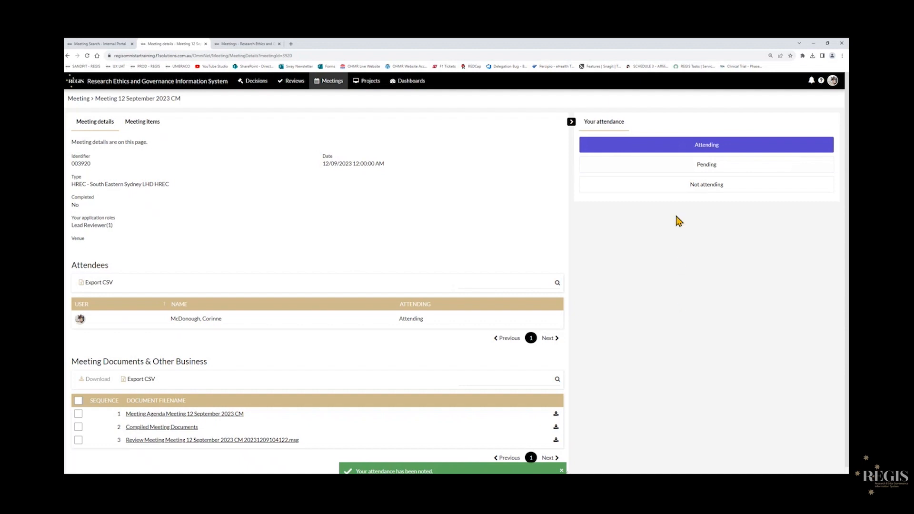
pyautogui.click(673, 187)
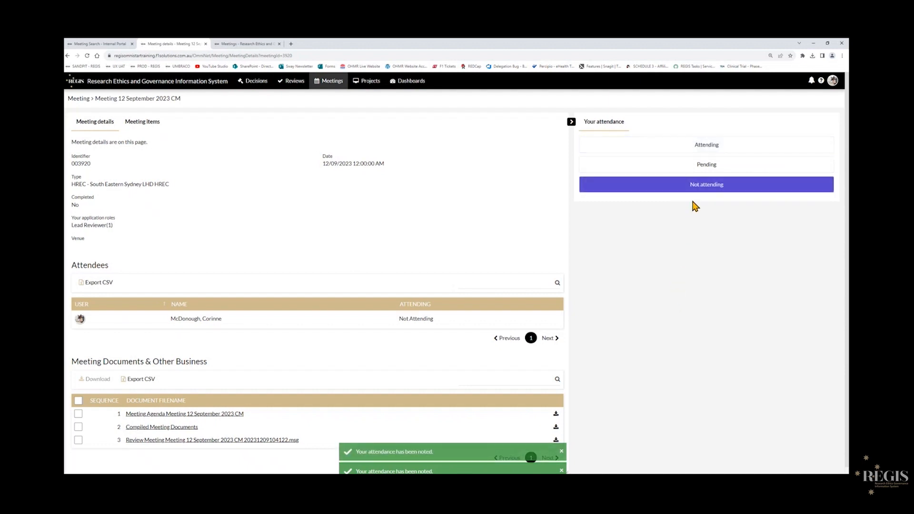
pyautogui.click(699, 147)
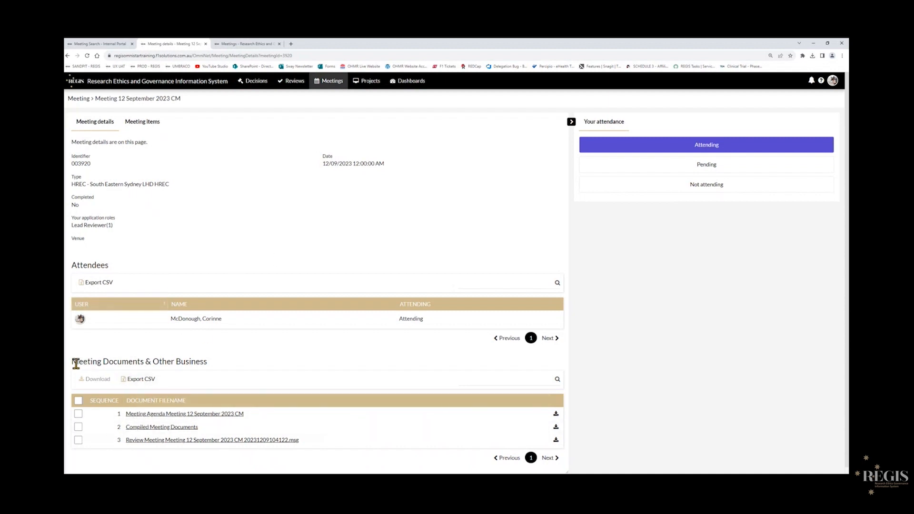
# Open the meeting's Meeting items list.
pyautogui.moveTo(76, 363); pyautogui.dragTo(213, 369)
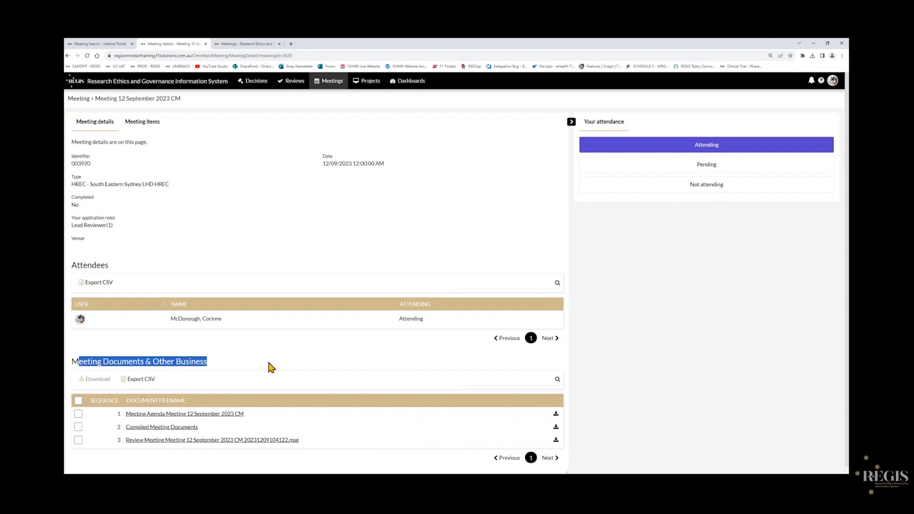
pyautogui.click(168, 364)
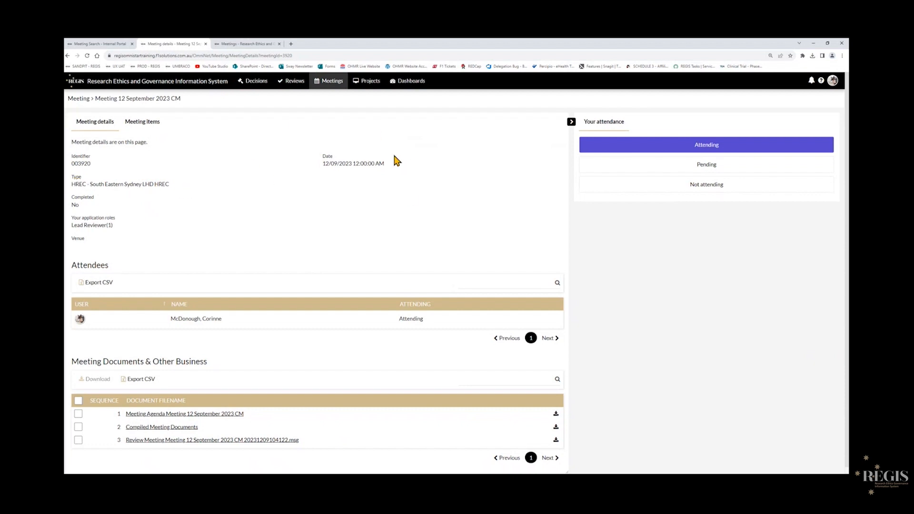
pyautogui.click(145, 125)
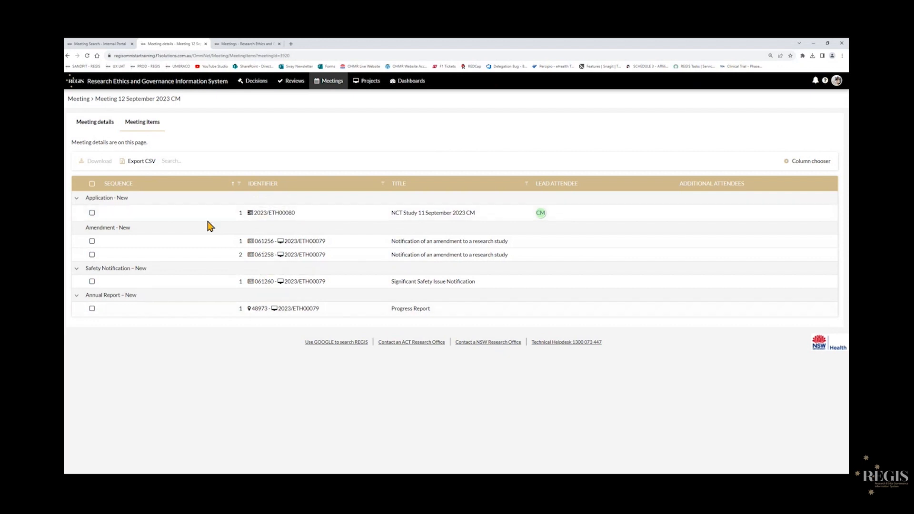
# Select the new application, the first amendment and the safety notification in the meeting items list.
pyautogui.click(93, 187)
pyautogui.click(93, 186)
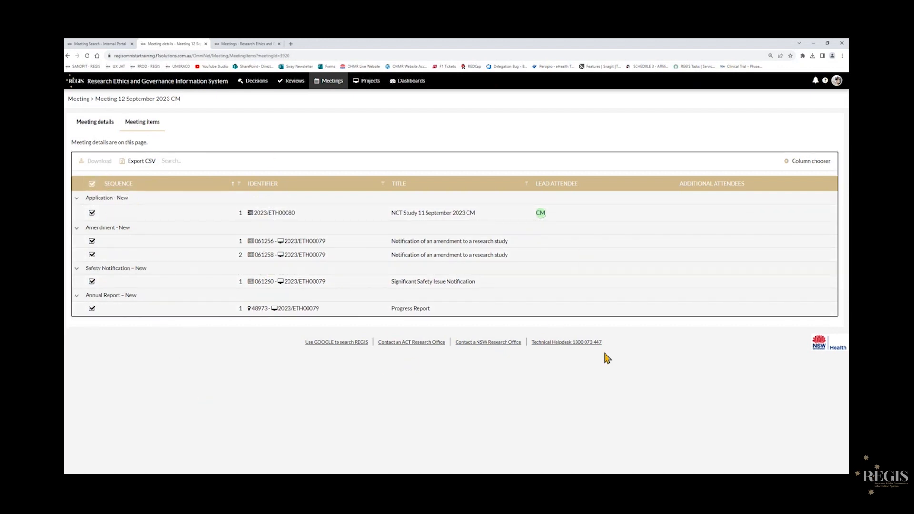
pyautogui.click(92, 185)
pyautogui.click(92, 213)
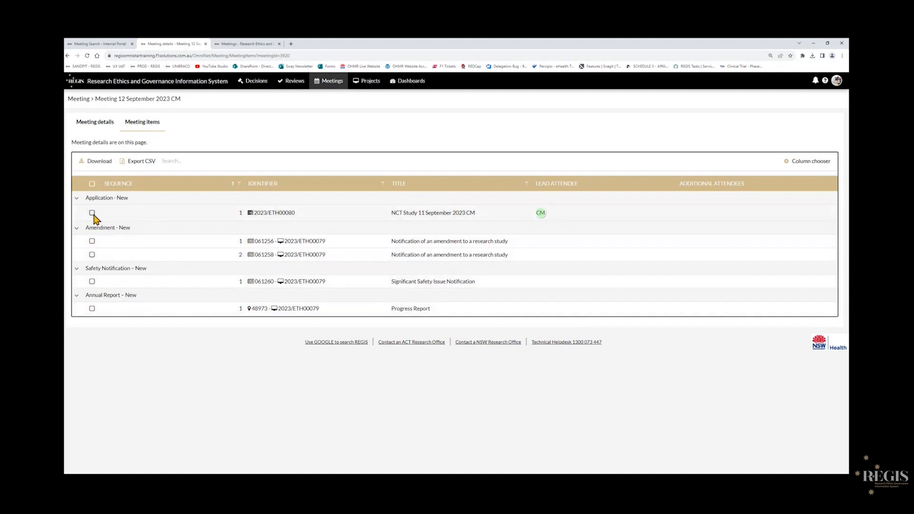
pyautogui.click(92, 242)
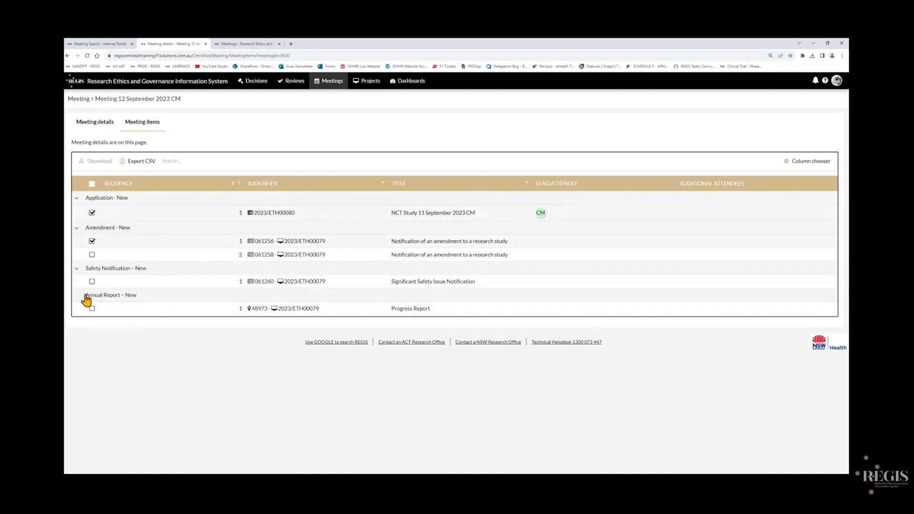
pyautogui.click(92, 282)
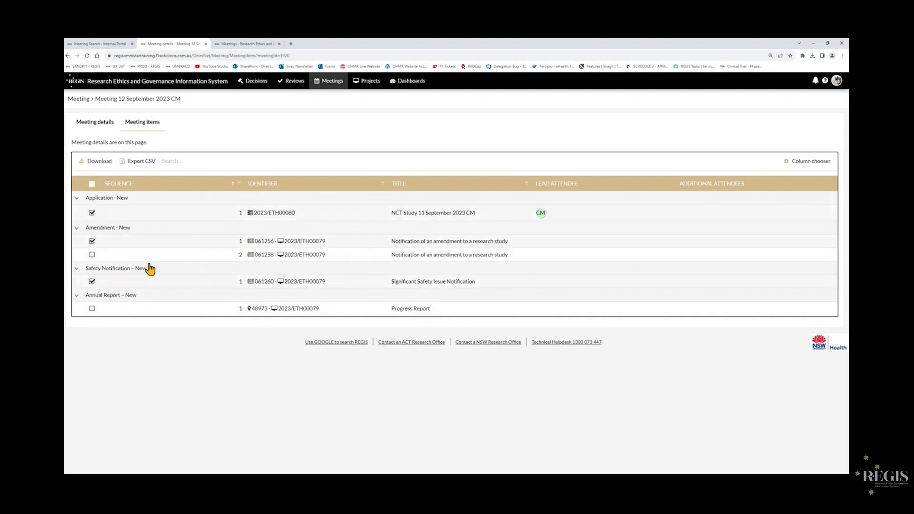